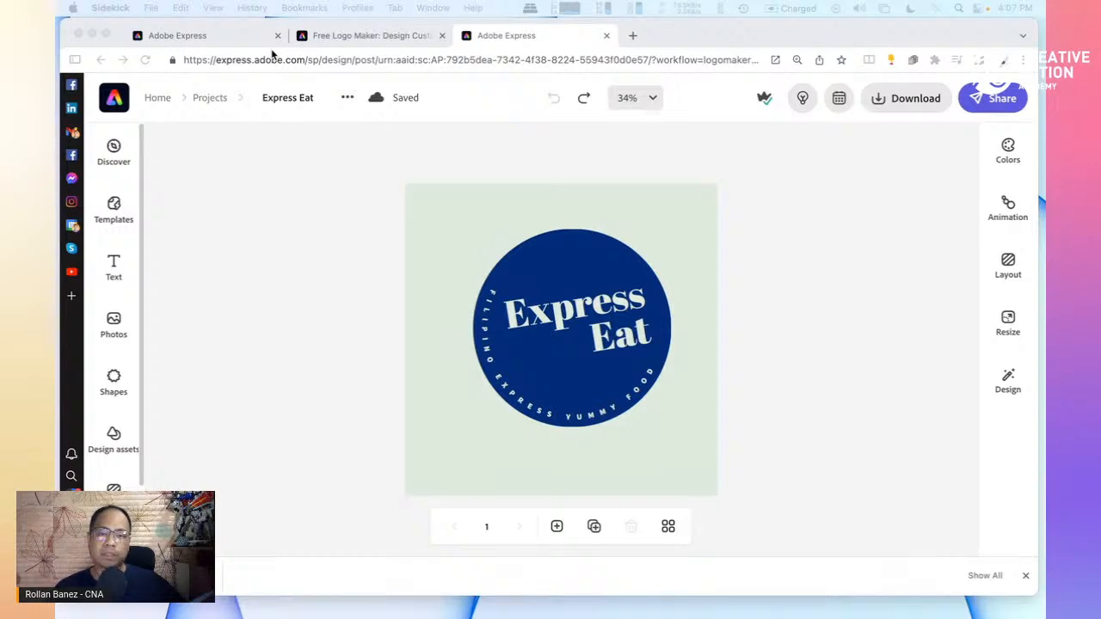
In the Express Eat design tab, go back to the Adobe Express home page at express.adobe.com
{"action": "left_click", "coordinate": [223, 37]}
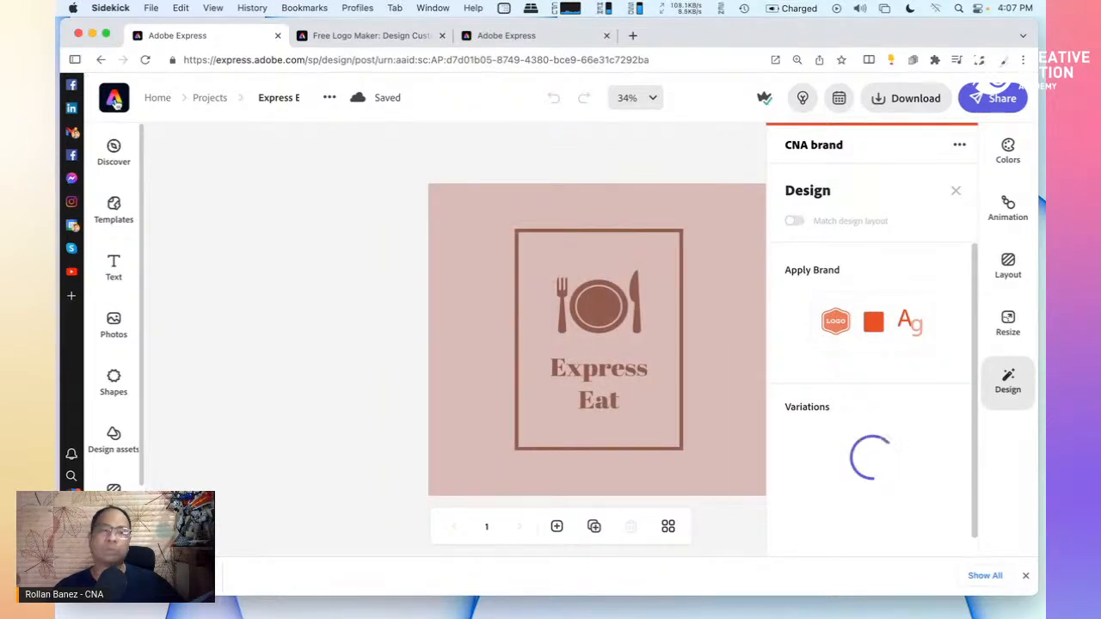
{"action": "left_click", "coordinate": [115, 100]}
{"action": "left_click", "coordinate": [278, 60]}
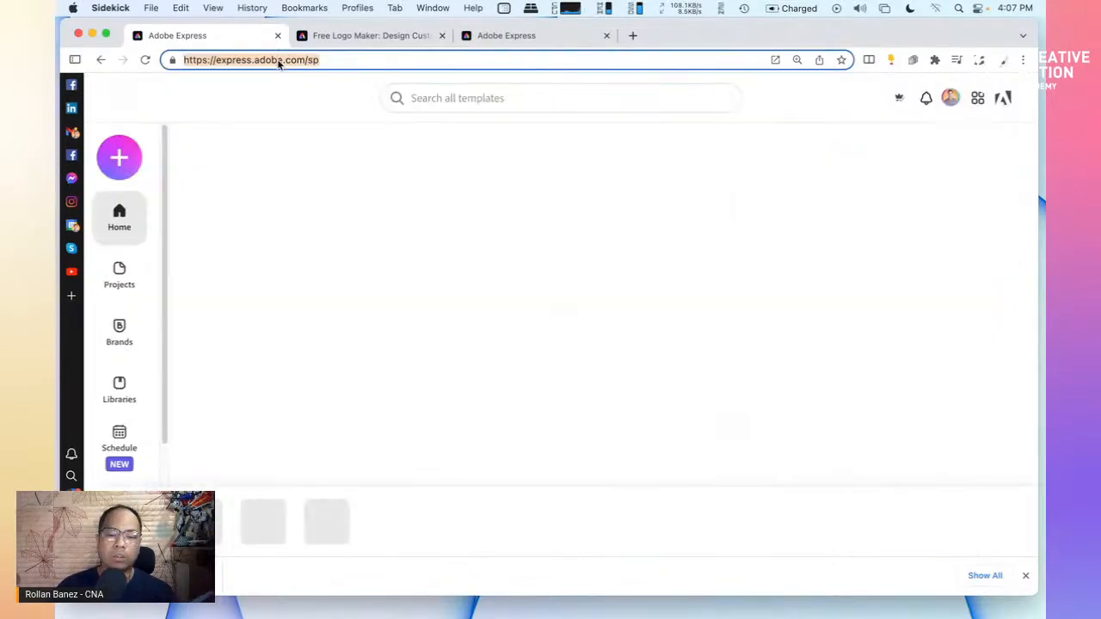
{"action": "type", "text": "expres"}
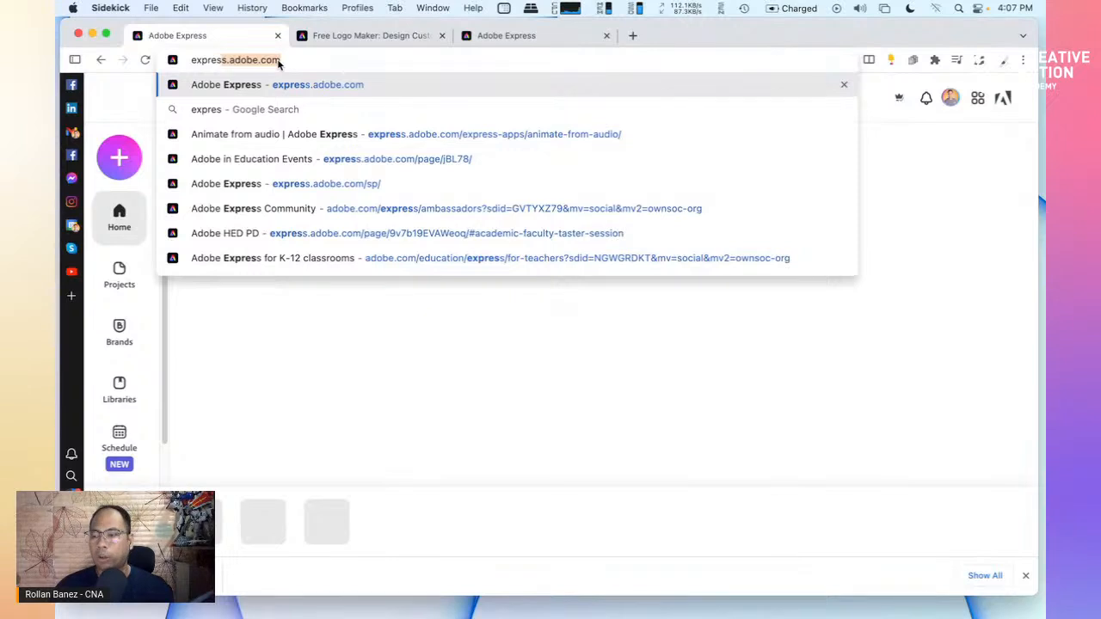
{"action": "key", "text": "Return"}
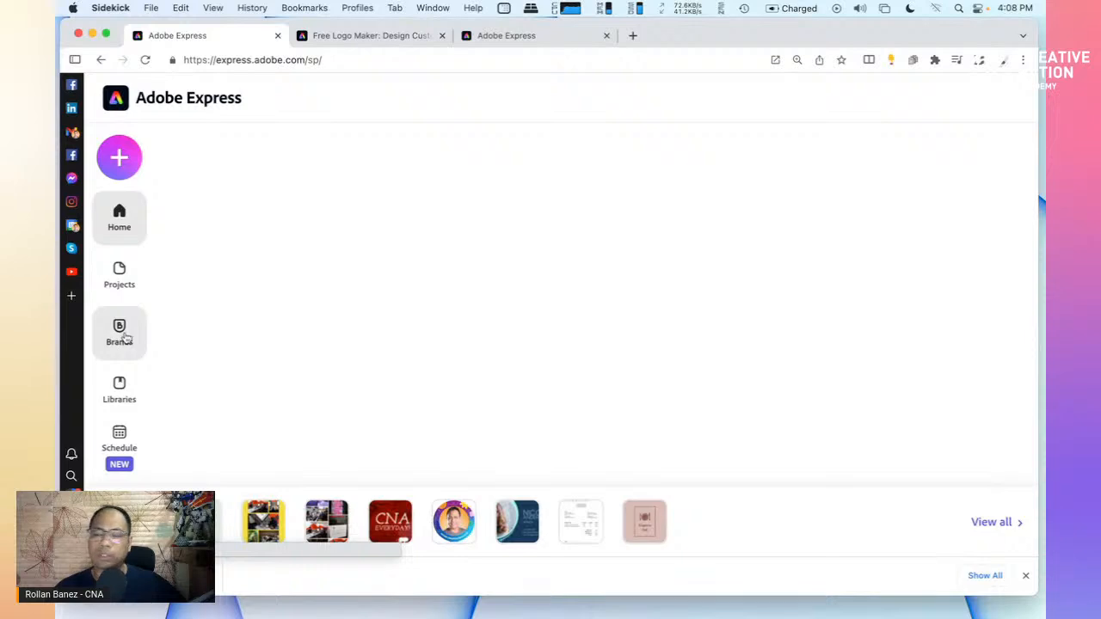
Open the Brands page and reload it
{"action": "left_click", "coordinate": [125, 338]}
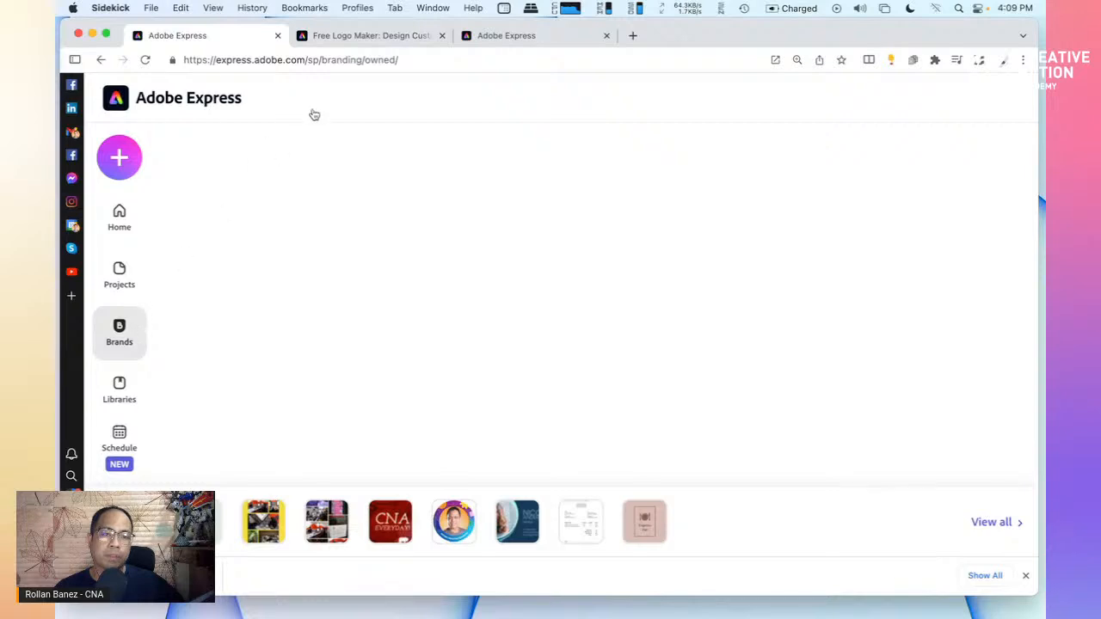
{"action": "left_click", "coordinate": [332, 60]}
{"action": "key", "text": "Return"}
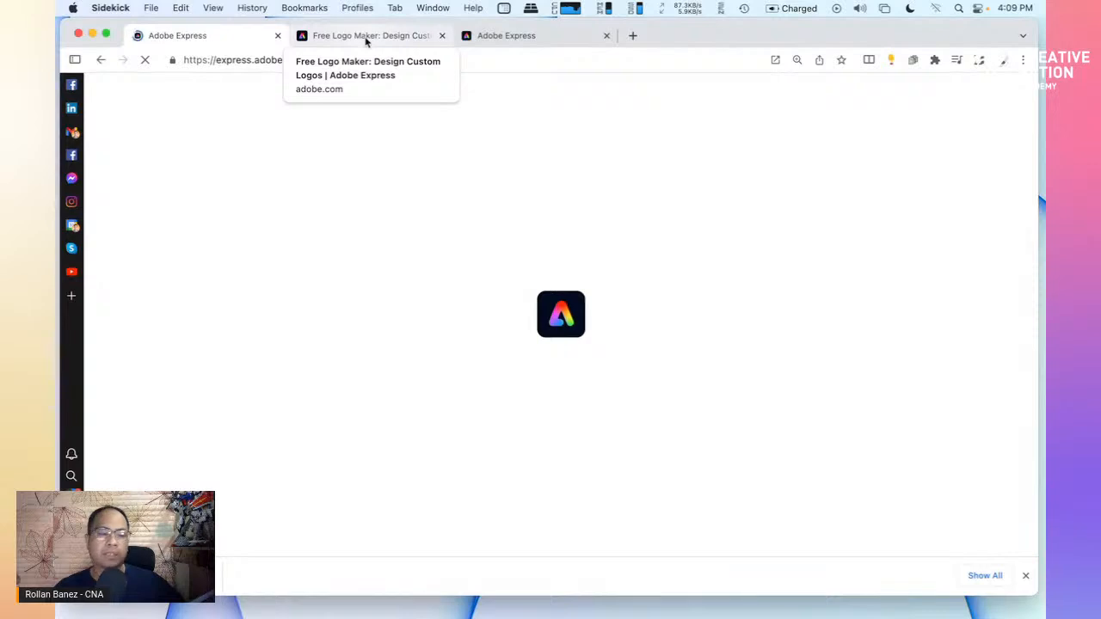
Close the third design tab and bring up a Finder window from the Dock
{"action": "left_click", "coordinate": [486, 40]}
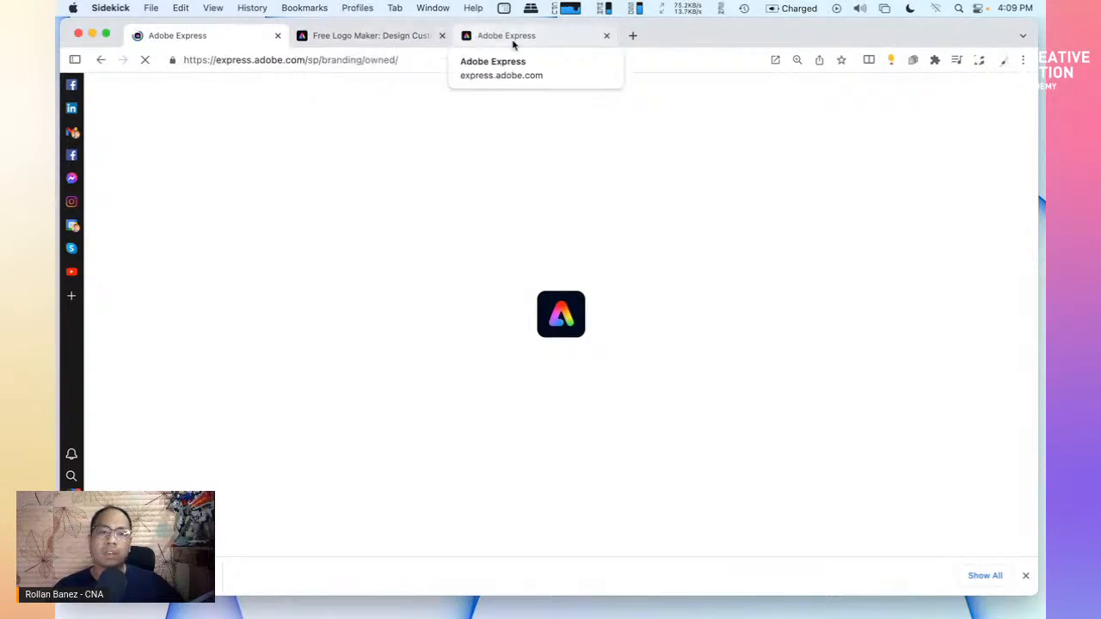
{"action": "left_click", "coordinate": [605, 37]}
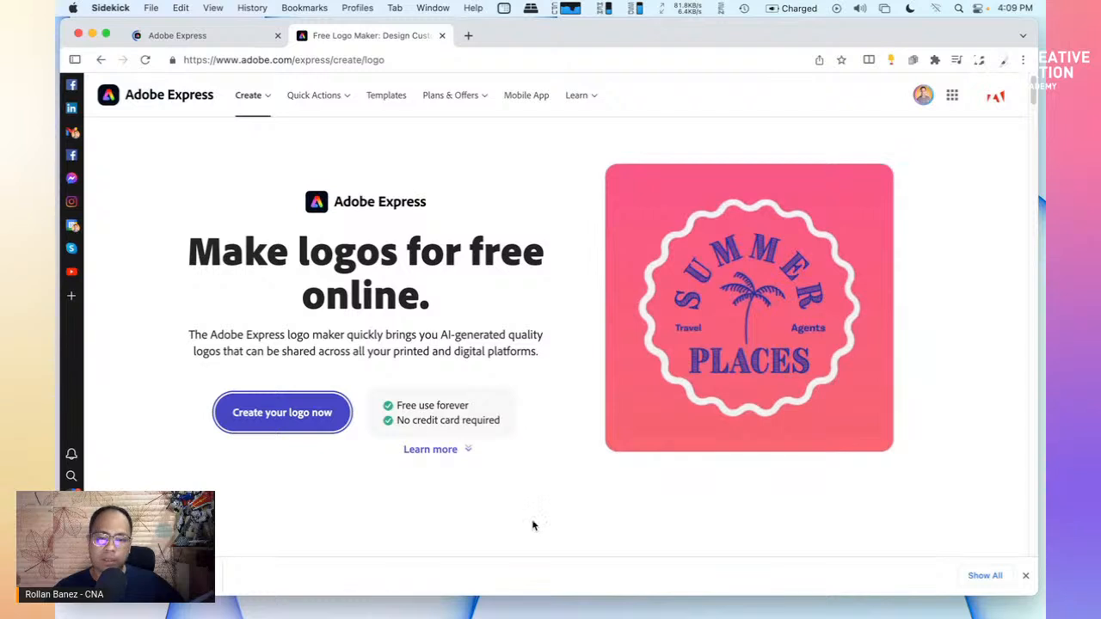
{"action": "mouse_move", "coordinate": [526, 600]}
{"action": "left_click", "coordinate": [442, 600]}
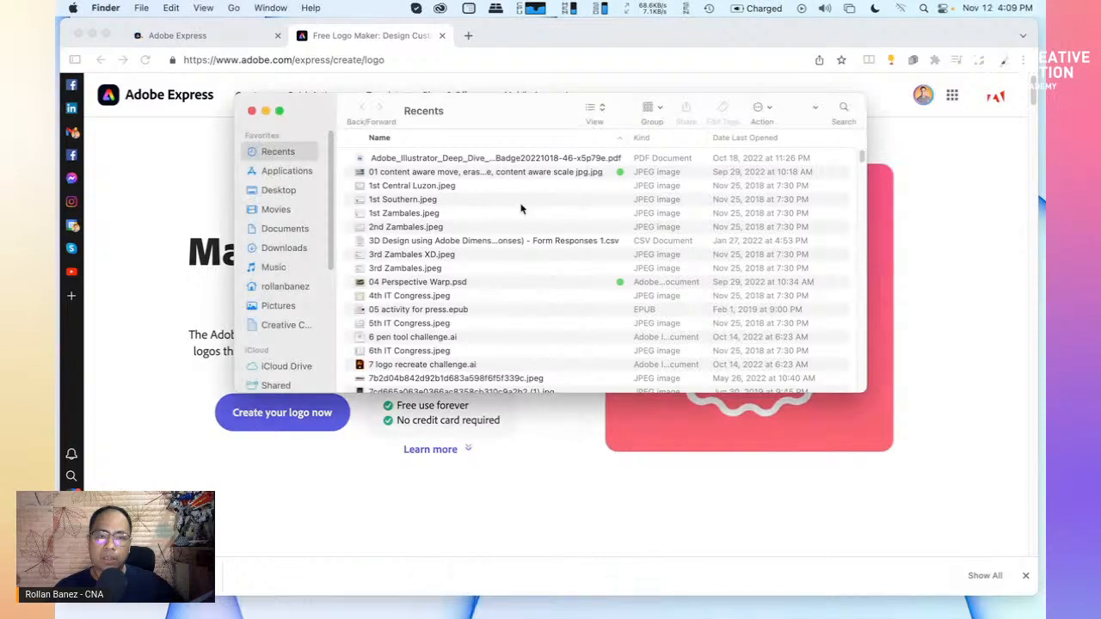
Open the Express Eat-logos folder in Downloads and reposition the Finder window
{"action": "left_click", "coordinate": [286, 247]}
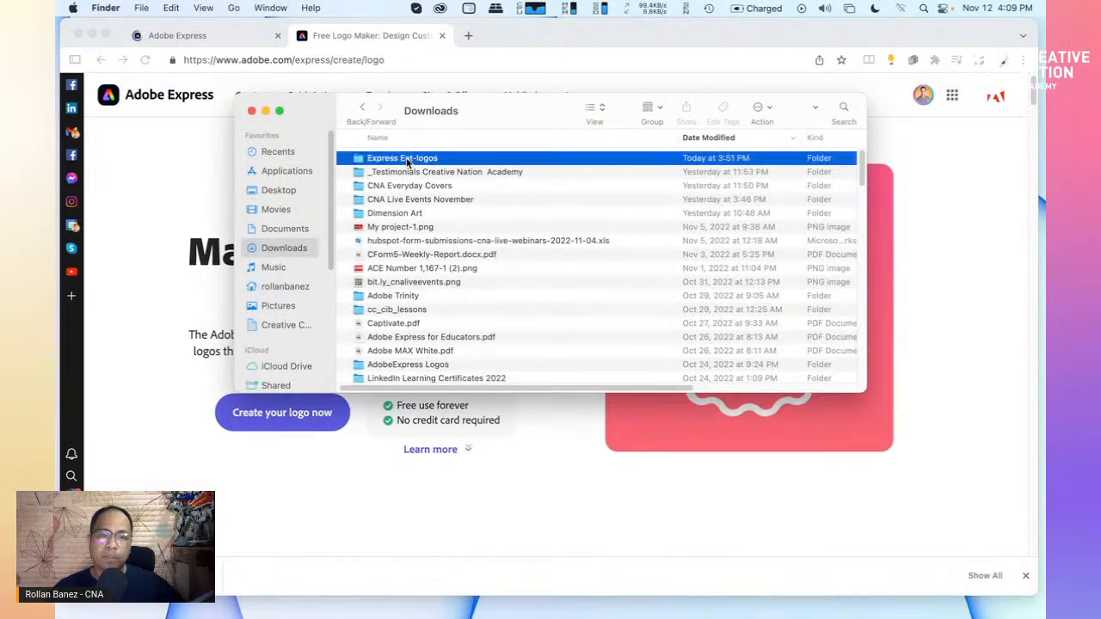
{"action": "left_click", "coordinate": [408, 158]}
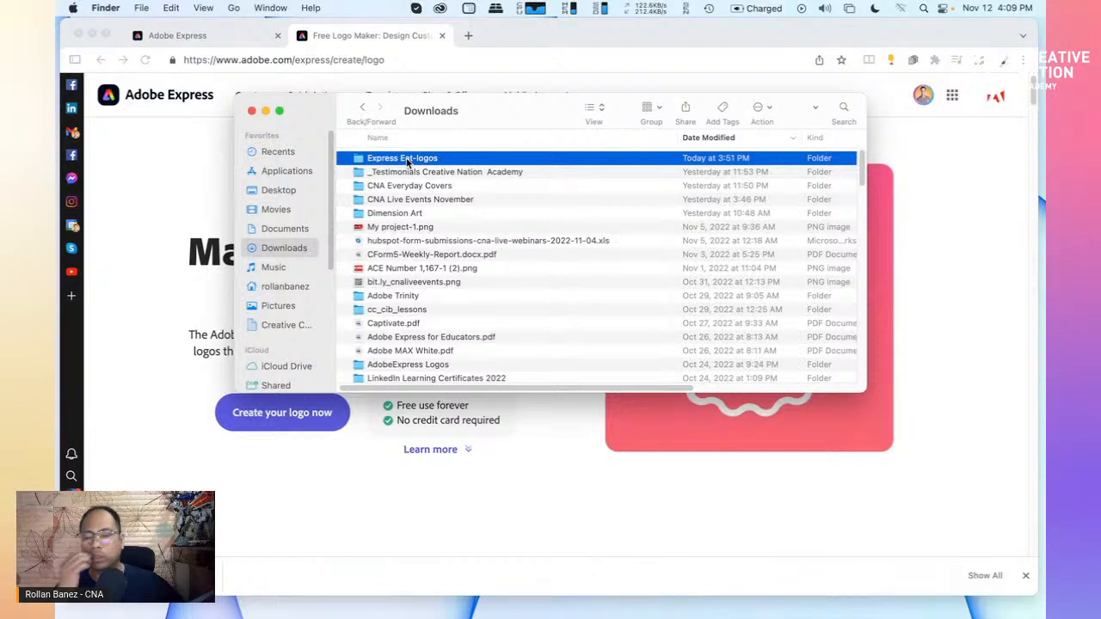
{"action": "double_click", "coordinate": [407, 158]}
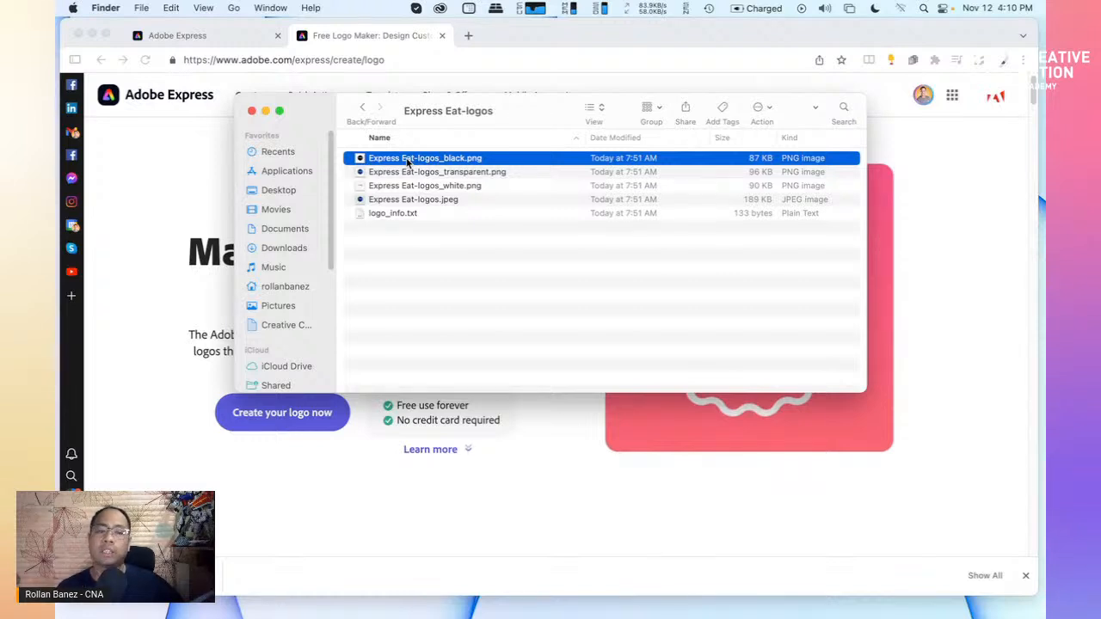
{"action": "left_click_drag", "start_coordinate": [507, 126], "coordinate": [659, 82]}
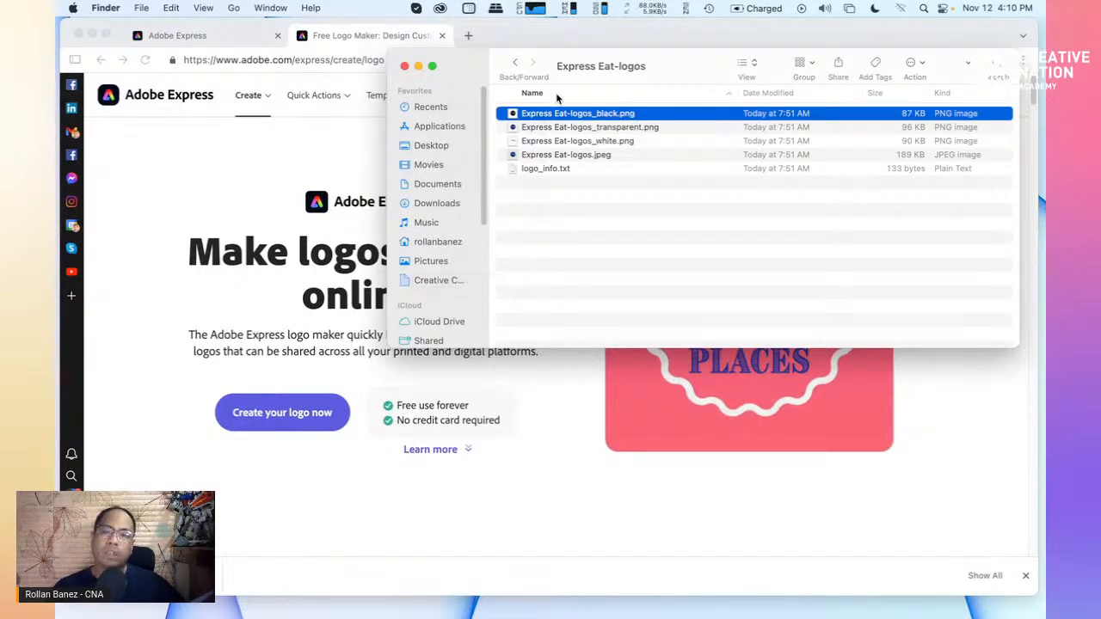
{"action": "left_click_drag", "start_coordinate": [664, 75], "coordinate": [613, 84]}
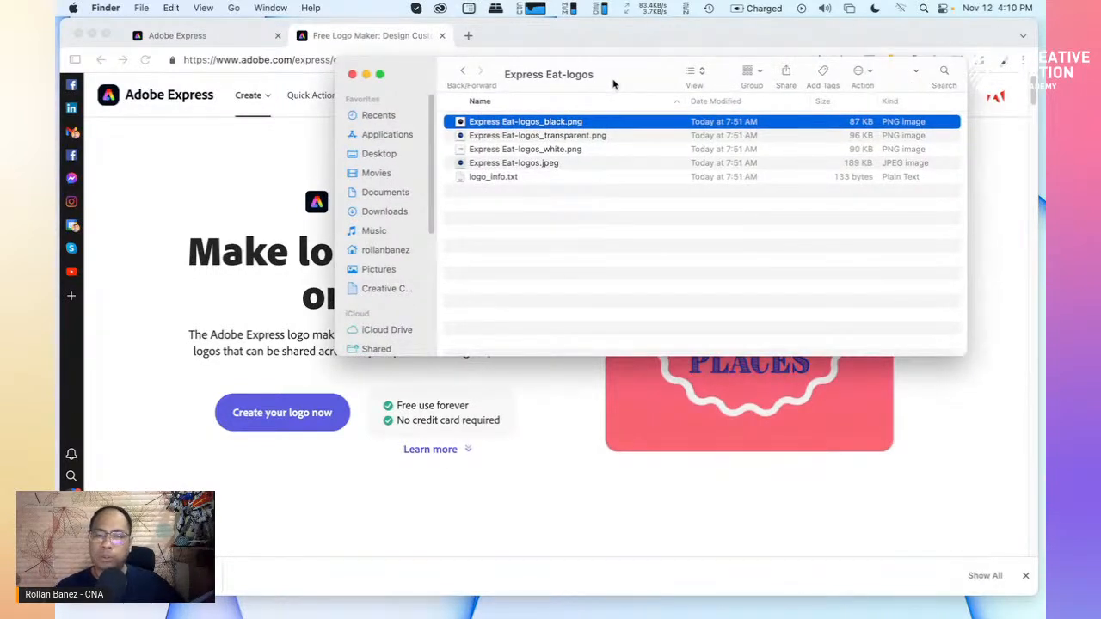
Quick Look through the black, transparent, white and jpeg logos and the logo_info.txt notes
{"action": "key", "text": "space"}
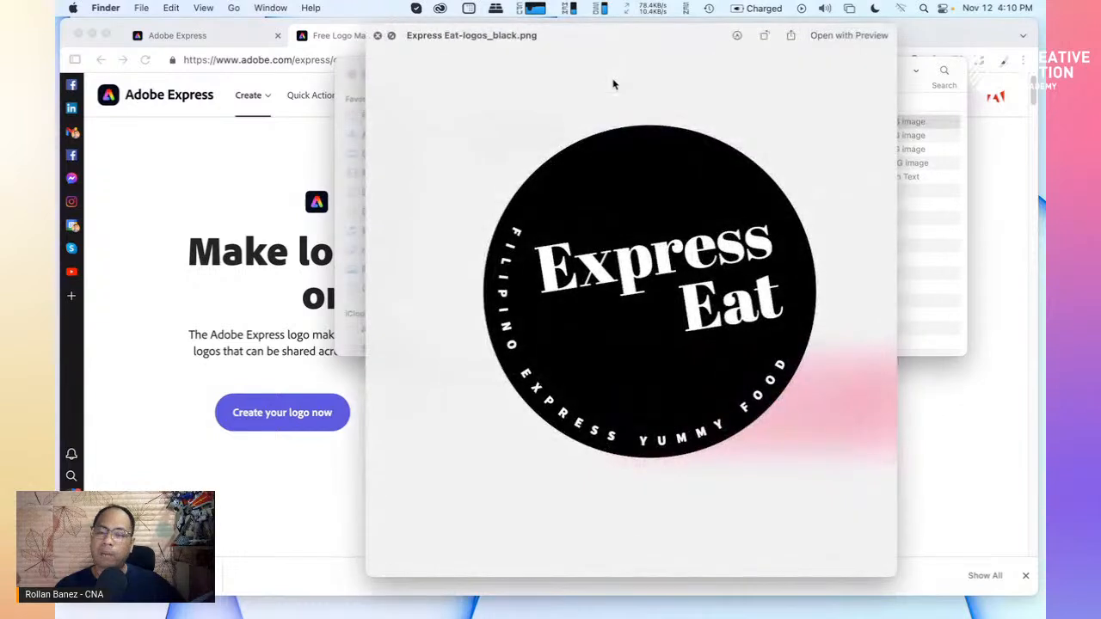
{"action": "key", "text": "Down"}
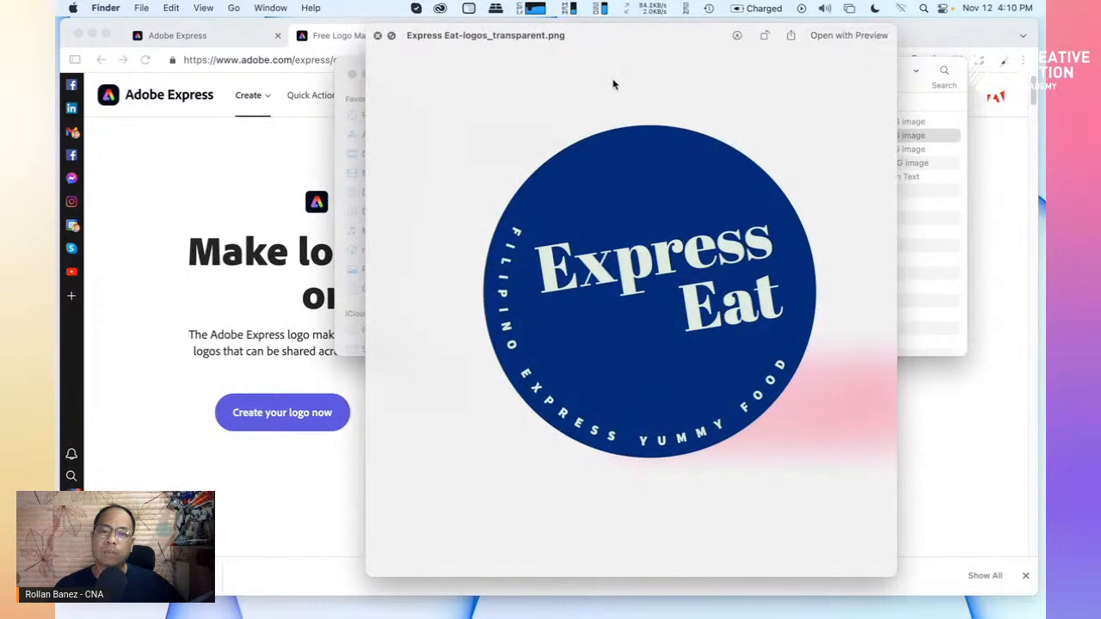
{"action": "key", "text": "Down"}
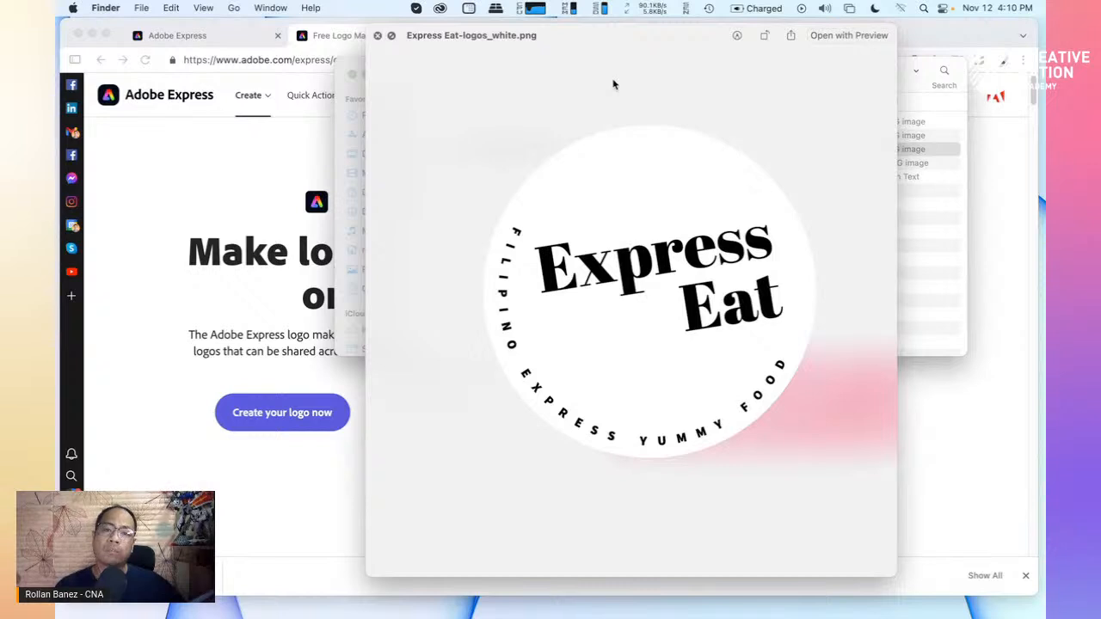
{"action": "key", "text": "Down"}
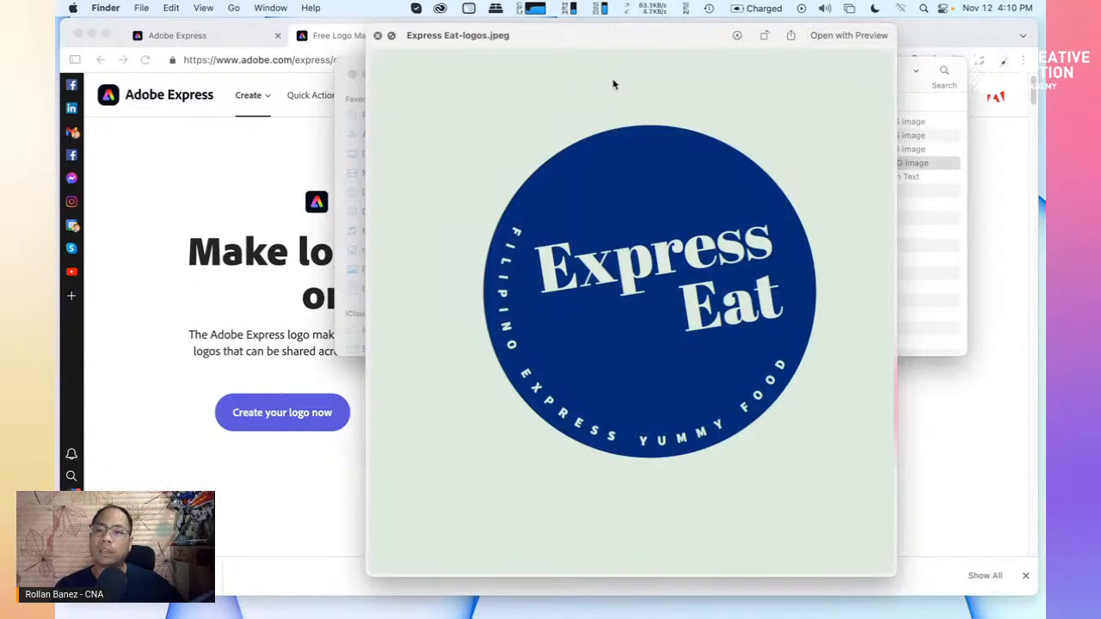
{"action": "key", "text": "space"}
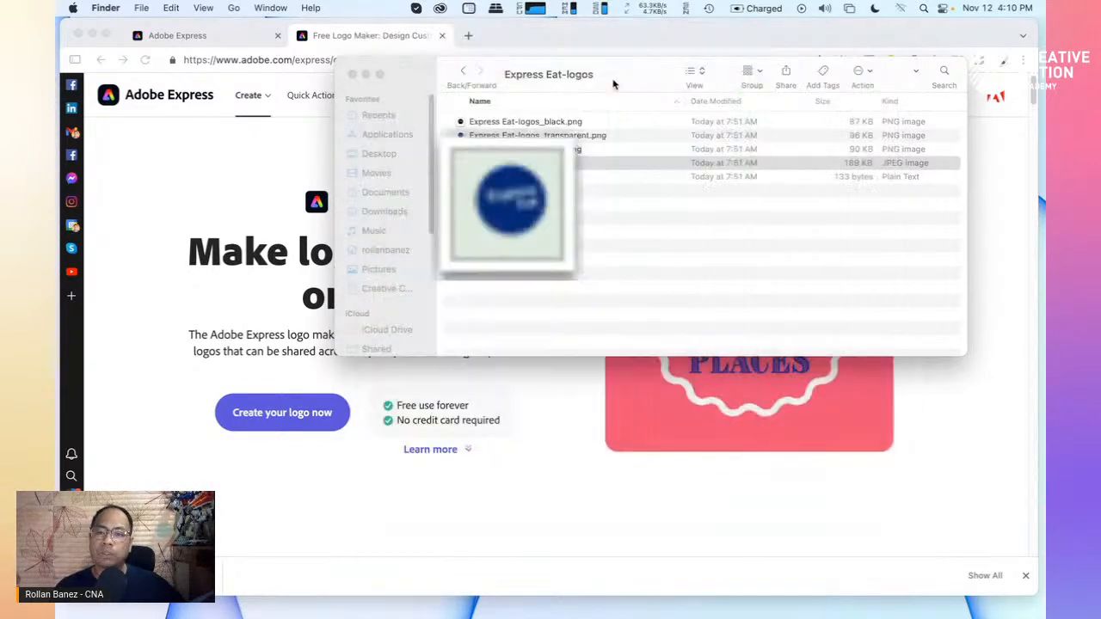
{"action": "key", "text": "Down"}
{"action": "key", "text": "space"}
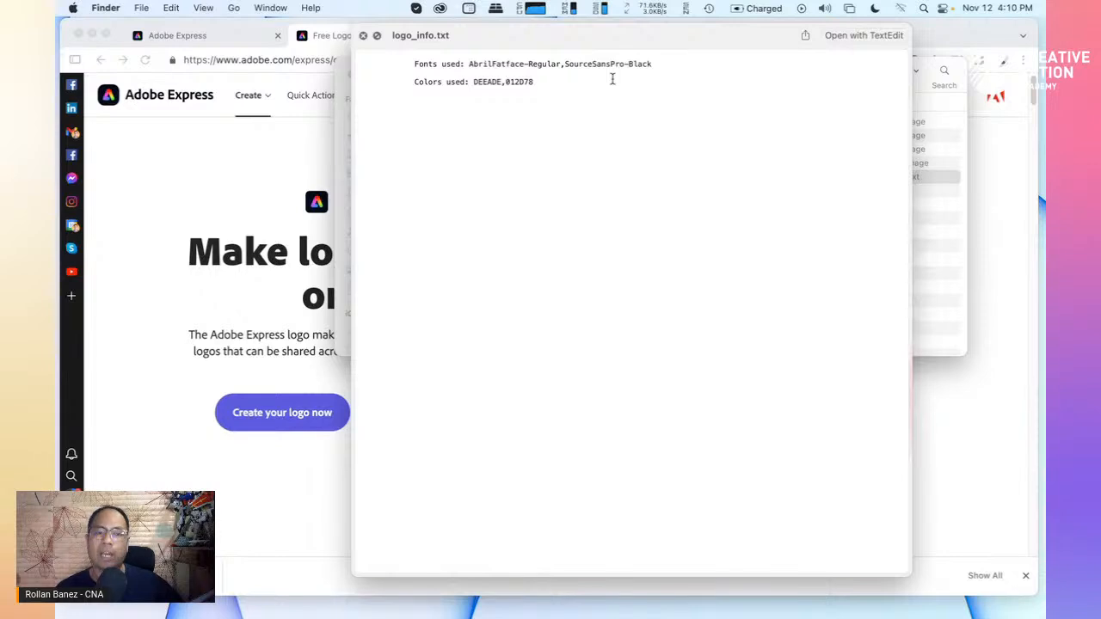
{"action": "left_click", "coordinate": [365, 37]}
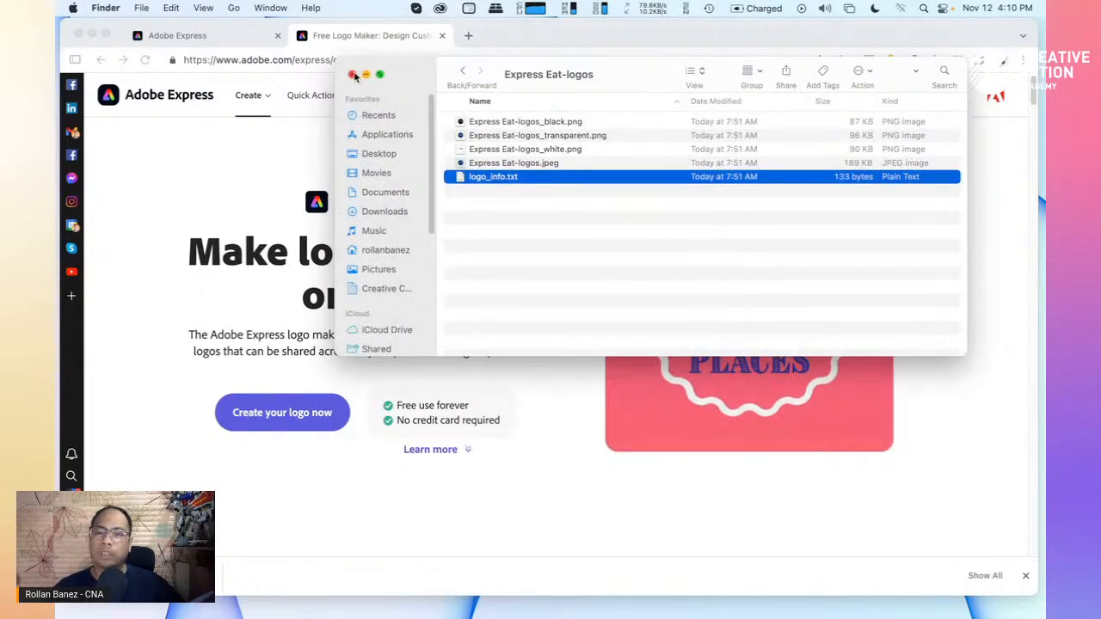
Set CreativiTEA as the default brand from its options menu, then begin Create a brand
{"action": "left_click", "coordinate": [206, 38]}
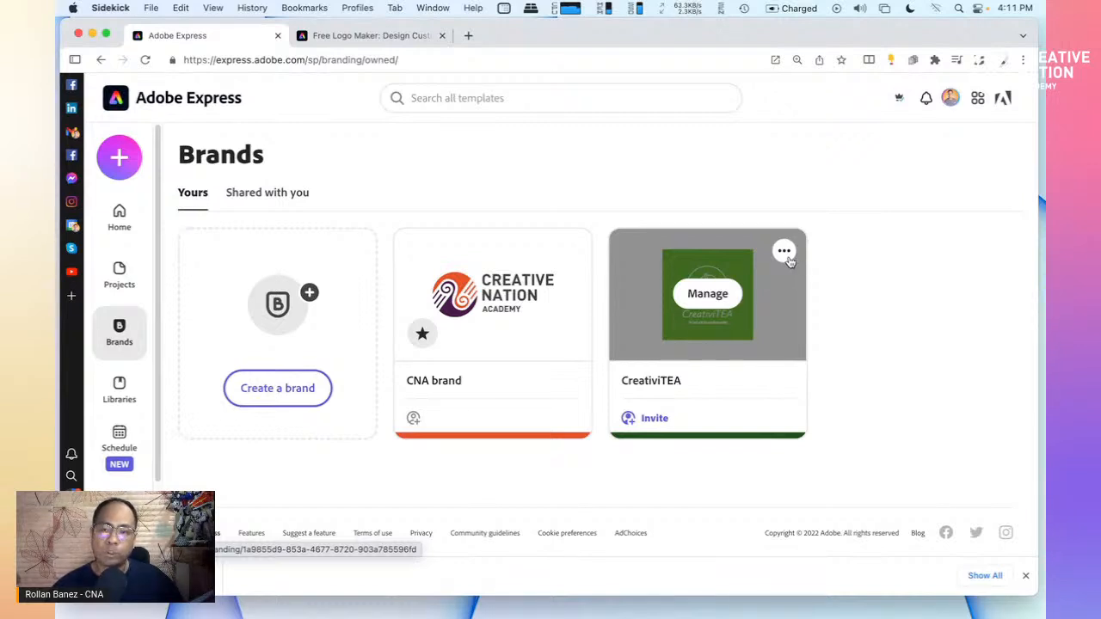
{"action": "left_click", "coordinate": [784, 253]}
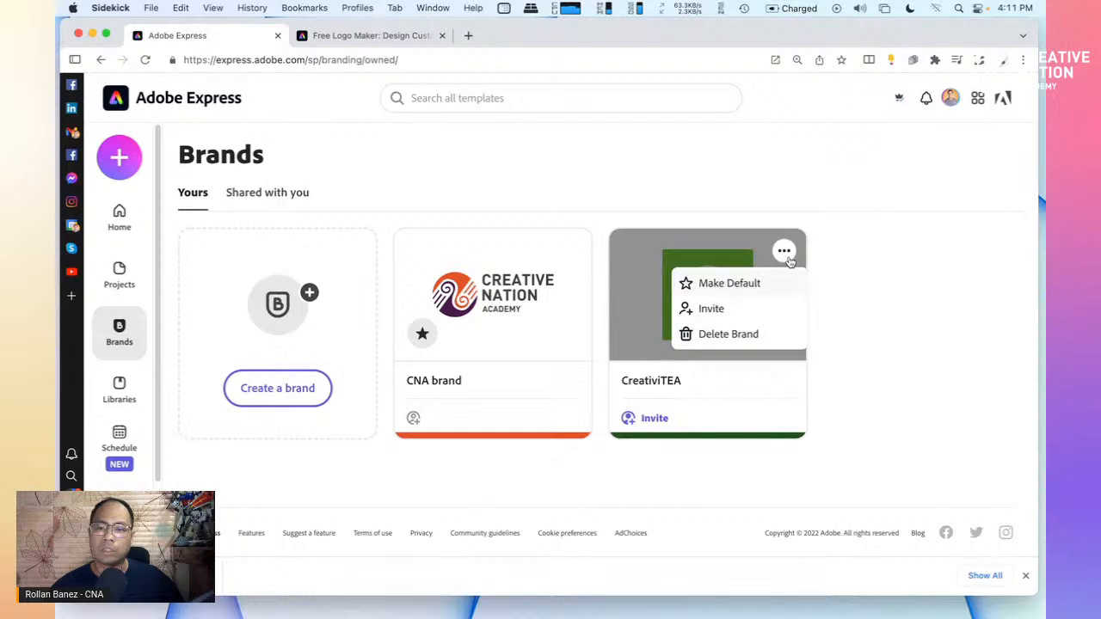
{"action": "left_click", "coordinate": [789, 260]}
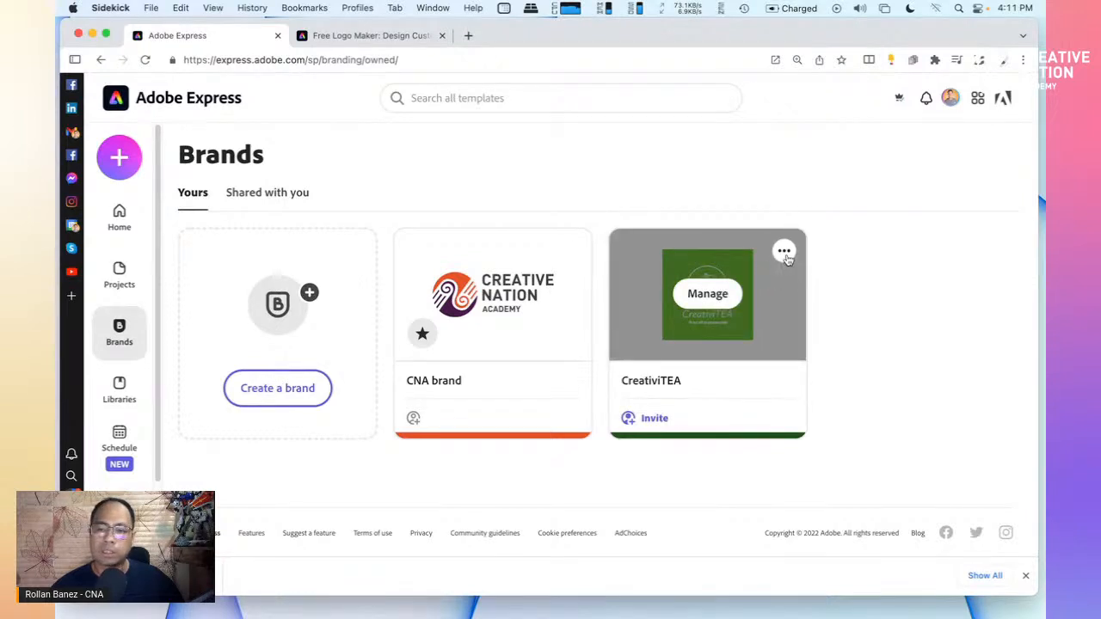
{"action": "left_click", "coordinate": [786, 256]}
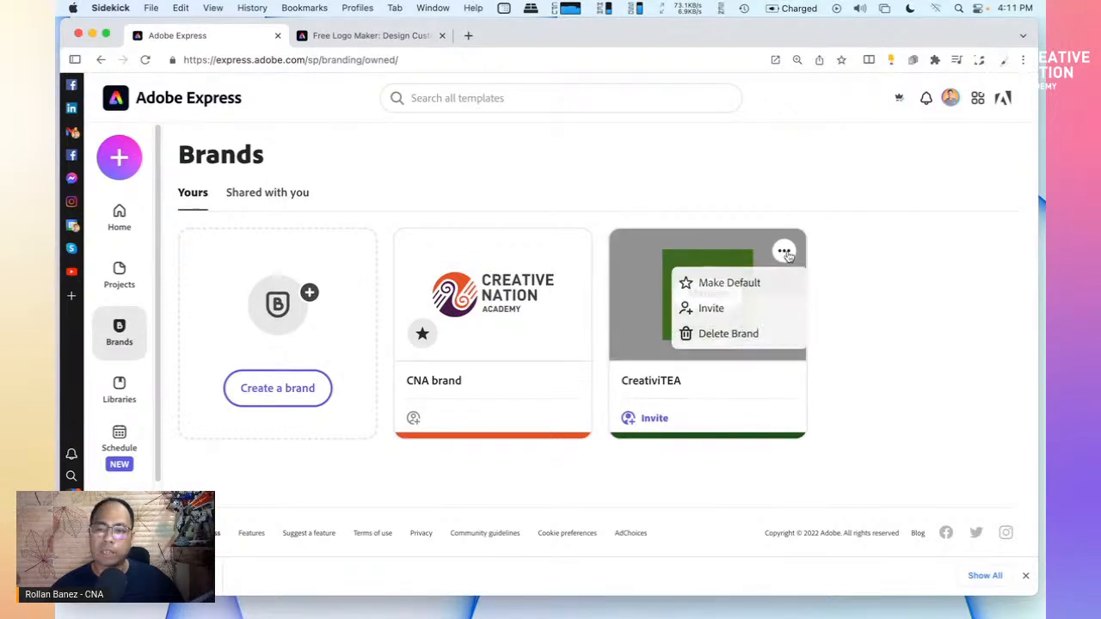
{"action": "left_click", "coordinate": [747, 294]}
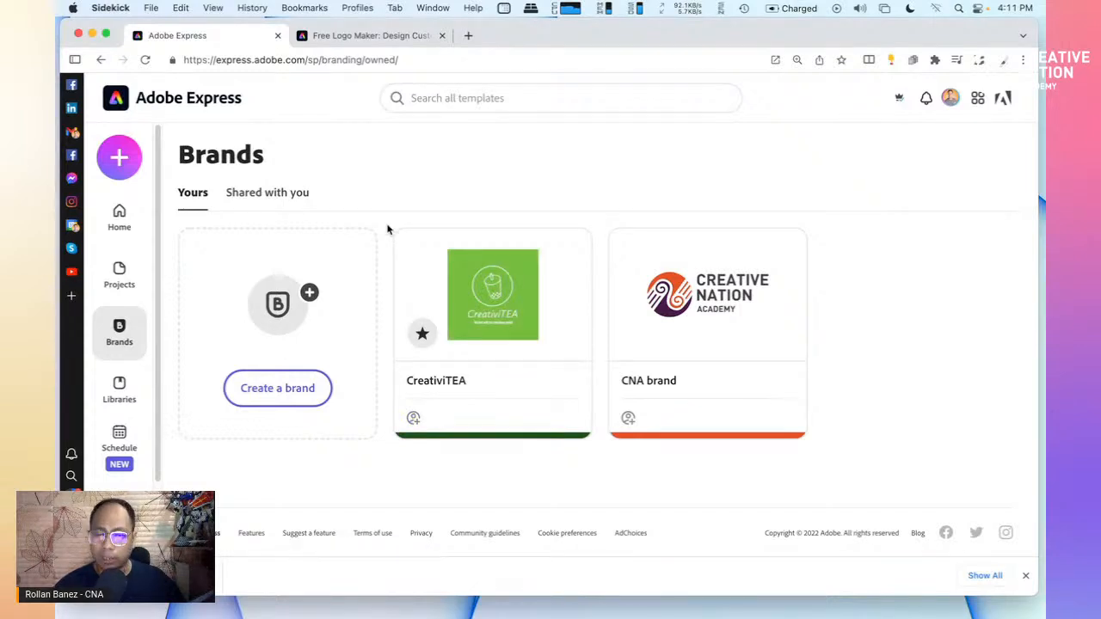
{"action": "left_click", "coordinate": [282, 394]}
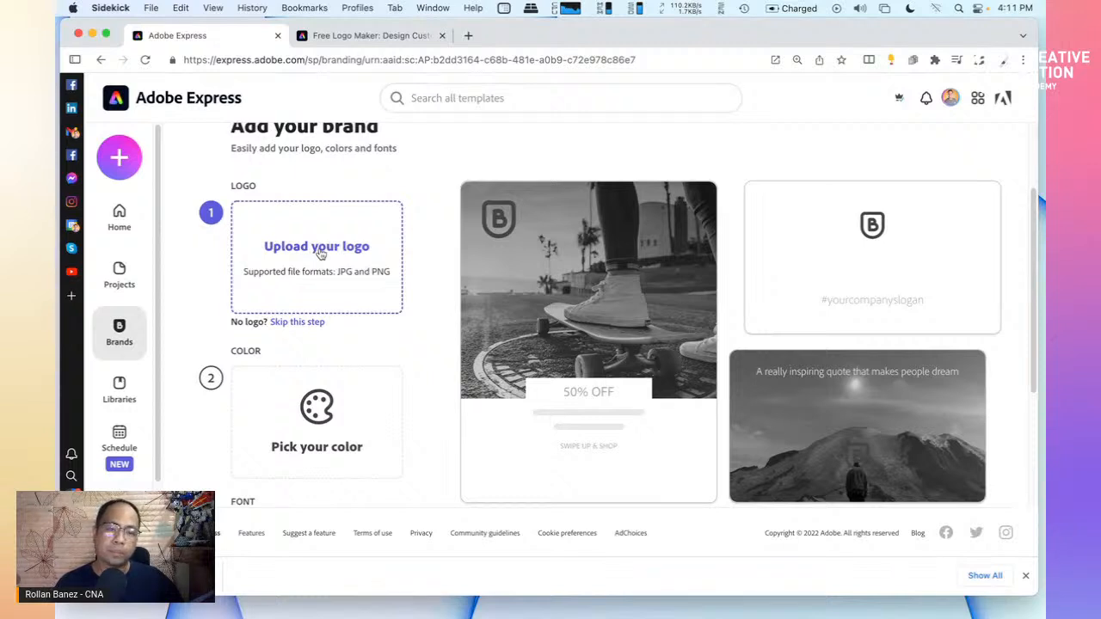
Upload Express Eat-logos_transparent.png from Downloads/Express Eat-logos as the brand logo
{"action": "left_click", "coordinate": [319, 249]}
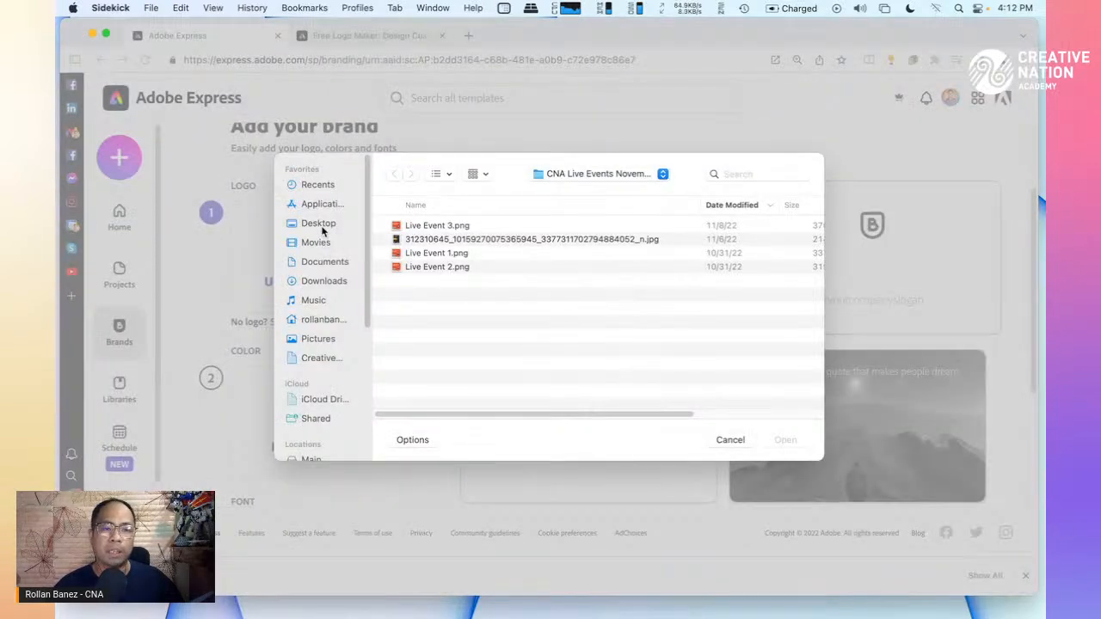
{"action": "left_click", "coordinate": [325, 283]}
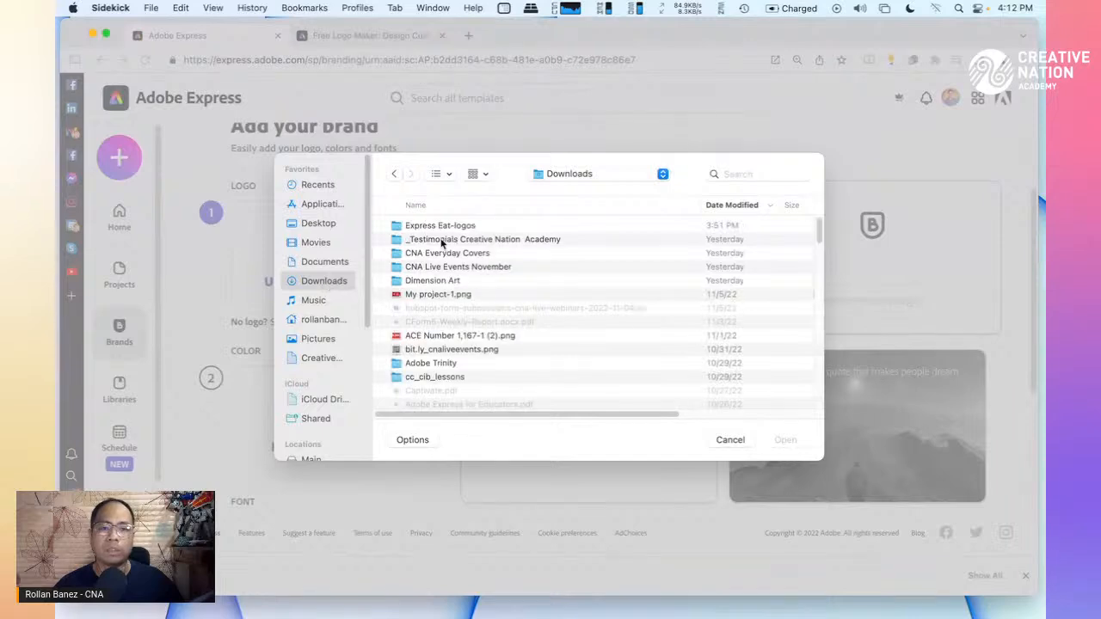
{"action": "left_click", "coordinate": [443, 227]}
{"action": "double_click", "coordinate": [443, 228]}
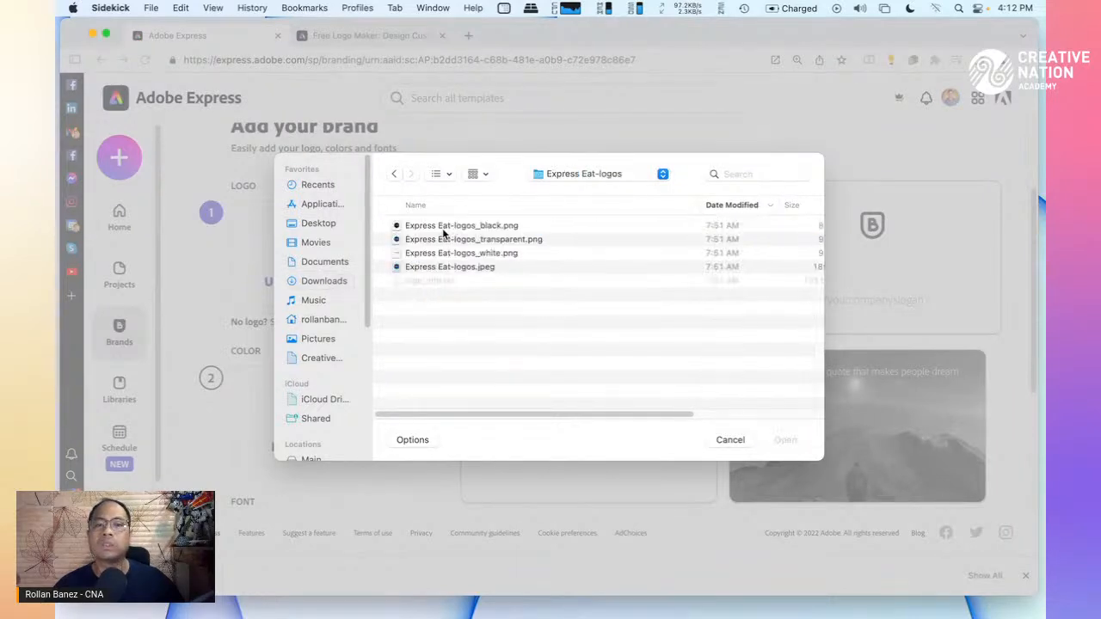
{"action": "left_click", "coordinate": [436, 244]}
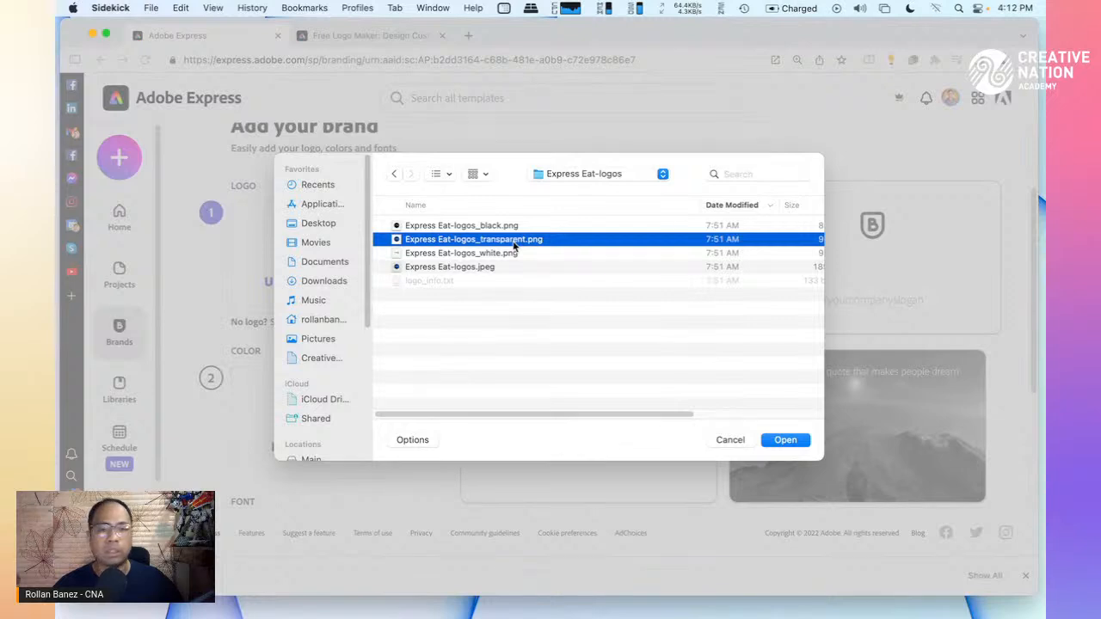
{"action": "left_click", "coordinate": [773, 442]}
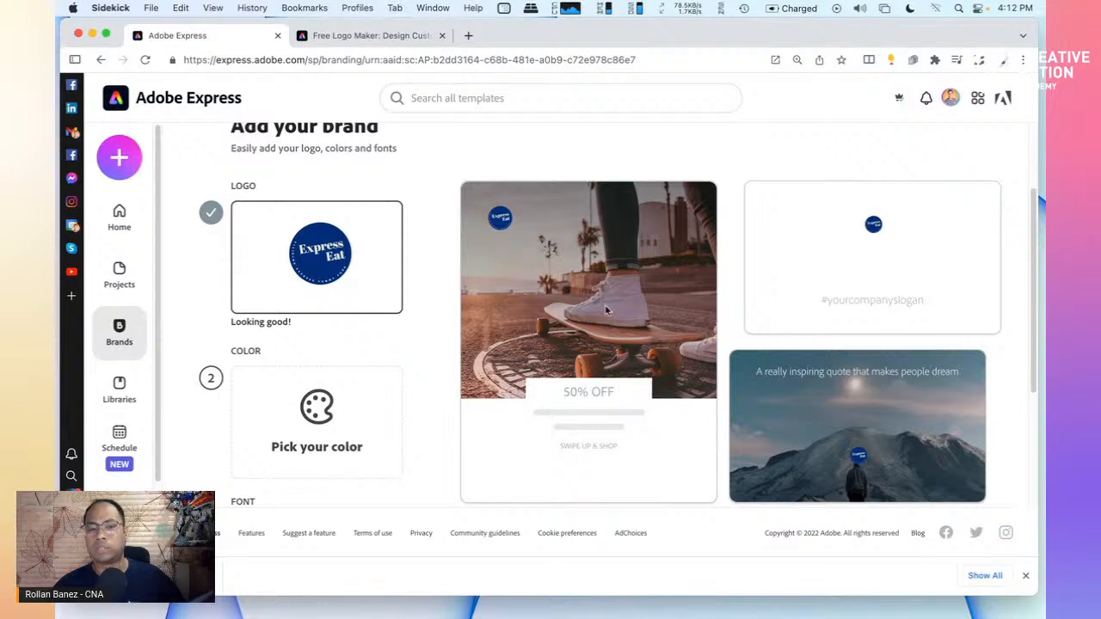
Save a brand colour, then change it from red to teal #06C4C3
{"action": "scroll", "coordinate": [622, 364], "scroll_direction": "down", "scroll_amount": 3}
{"action": "scroll", "coordinate": [622, 344], "scroll_direction": "up", "scroll_amount": 4}
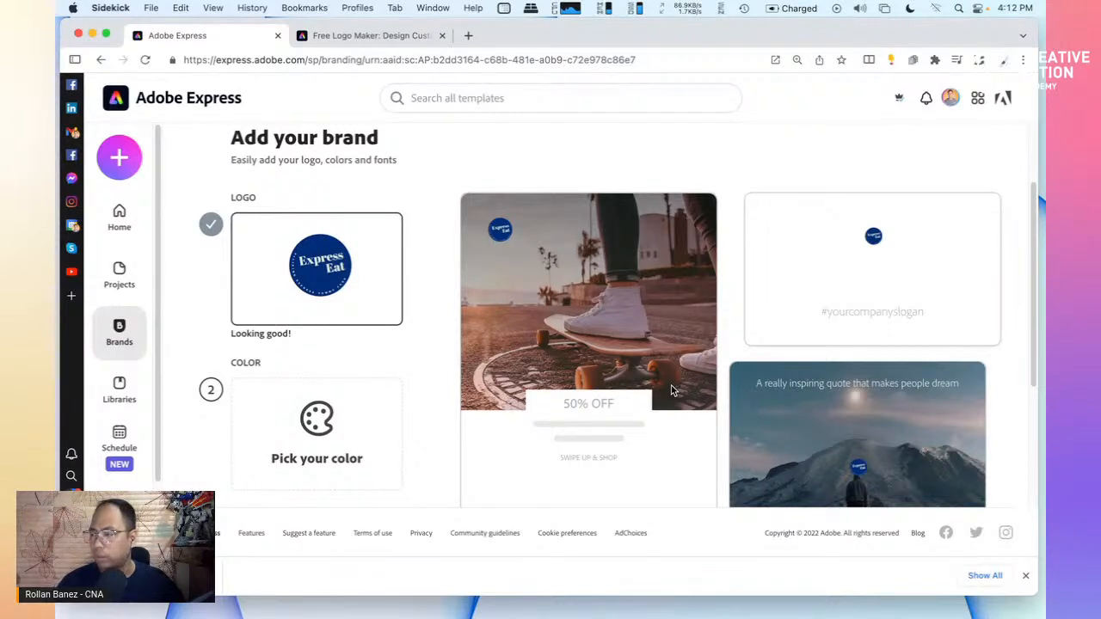
{"action": "left_click", "coordinate": [319, 417]}
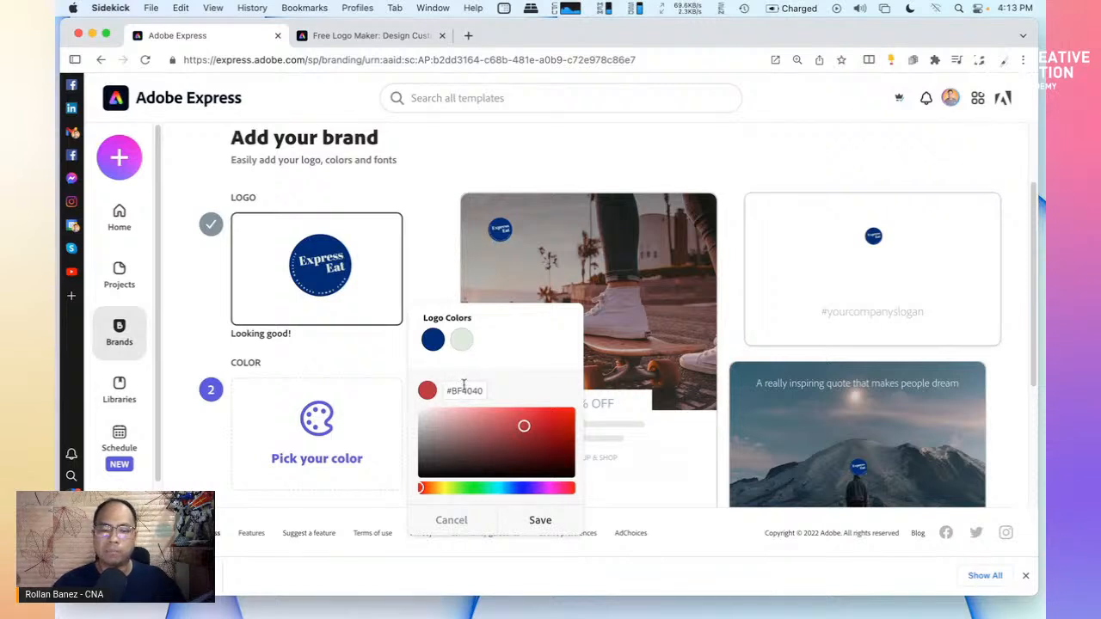
{"action": "left_click", "coordinate": [540, 520]}
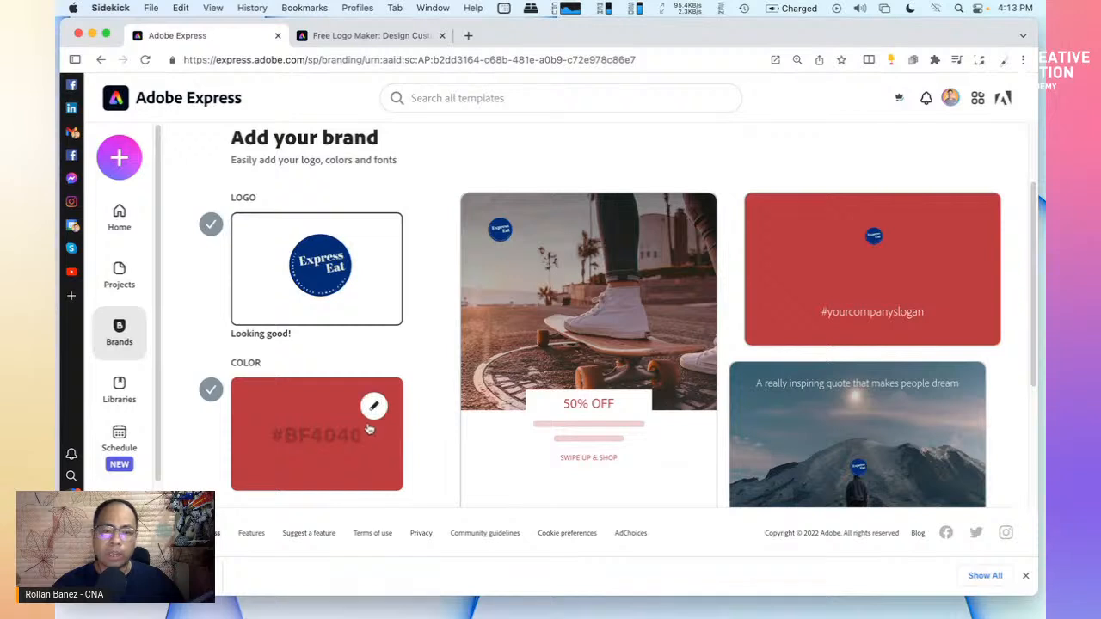
{"action": "left_click", "coordinate": [374, 408]}
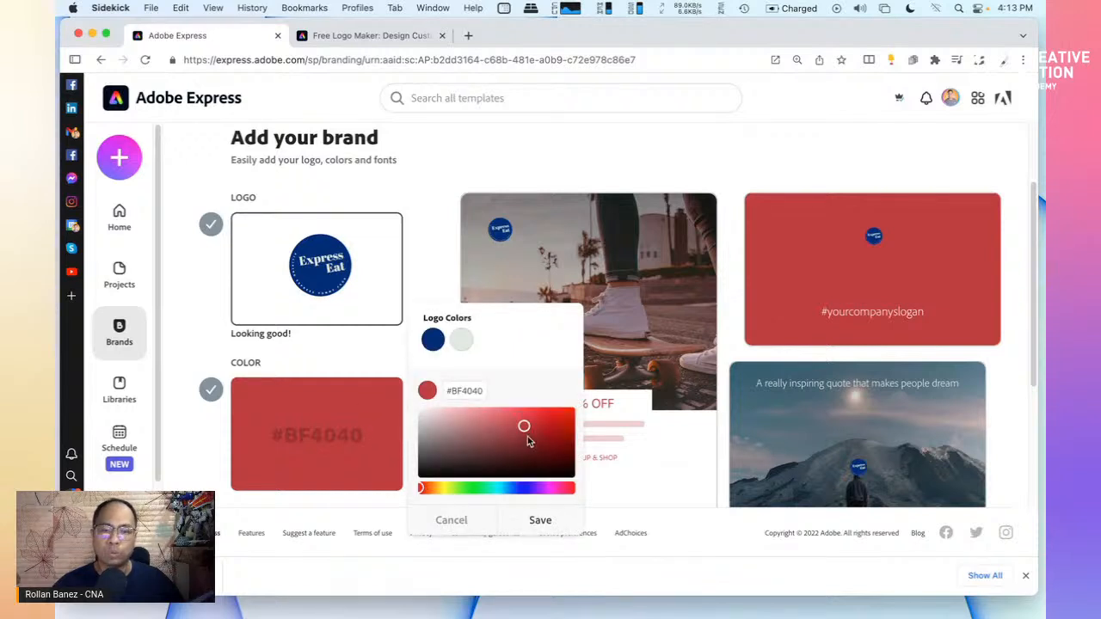
{"action": "left_click", "coordinate": [497, 487]}
{"action": "left_click_drag", "start_coordinate": [524, 426], "coordinate": [572, 427]}
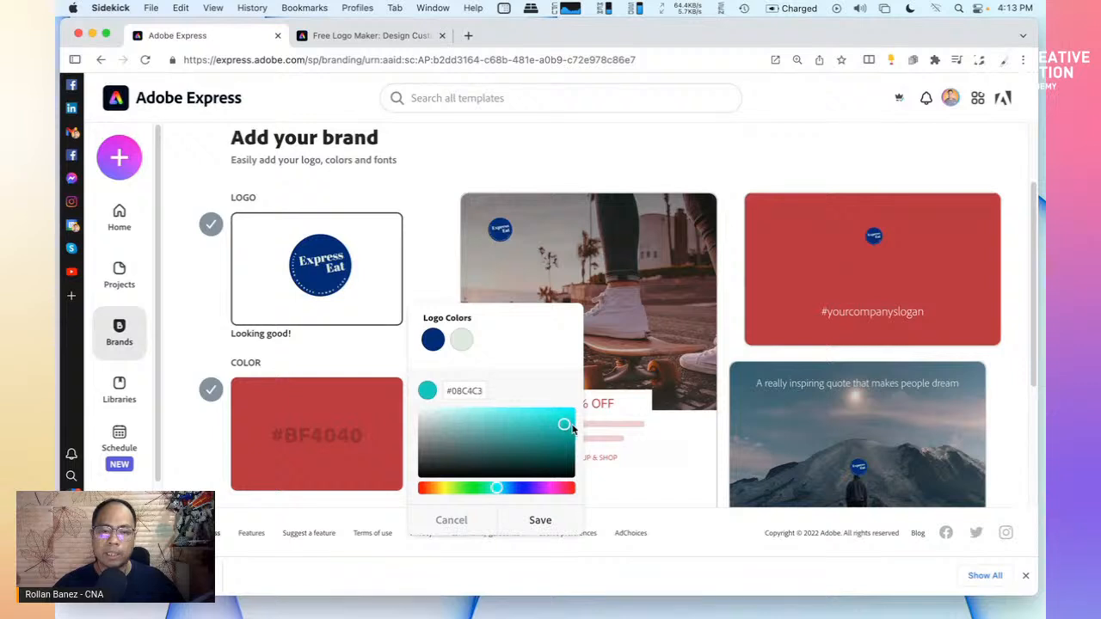
{"action": "left_click", "coordinate": [542, 520]}
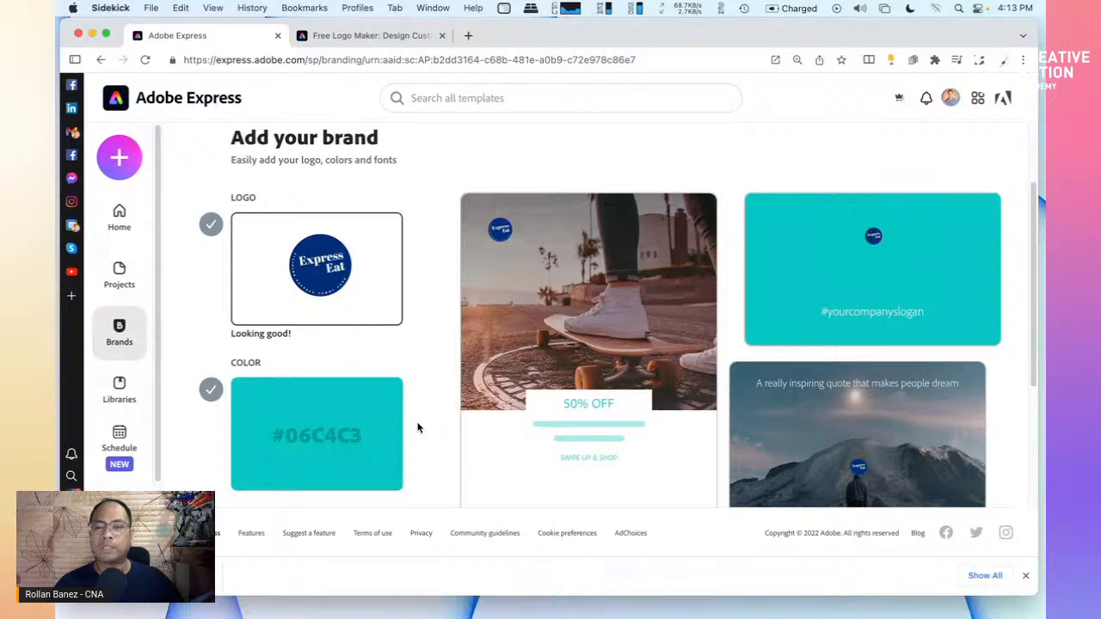
Scroll down to the font step and open the brand font choices
{"action": "mouse_move", "coordinate": [400, 343]}
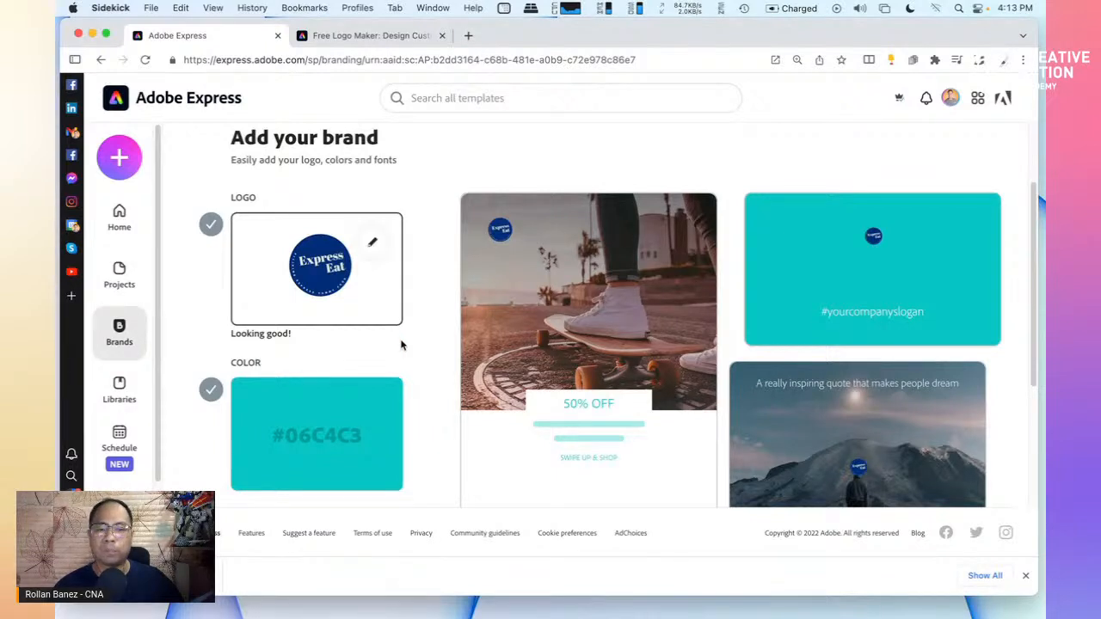
{"action": "scroll", "coordinate": [420, 400], "scroll_direction": "down", "scroll_amount": 4}
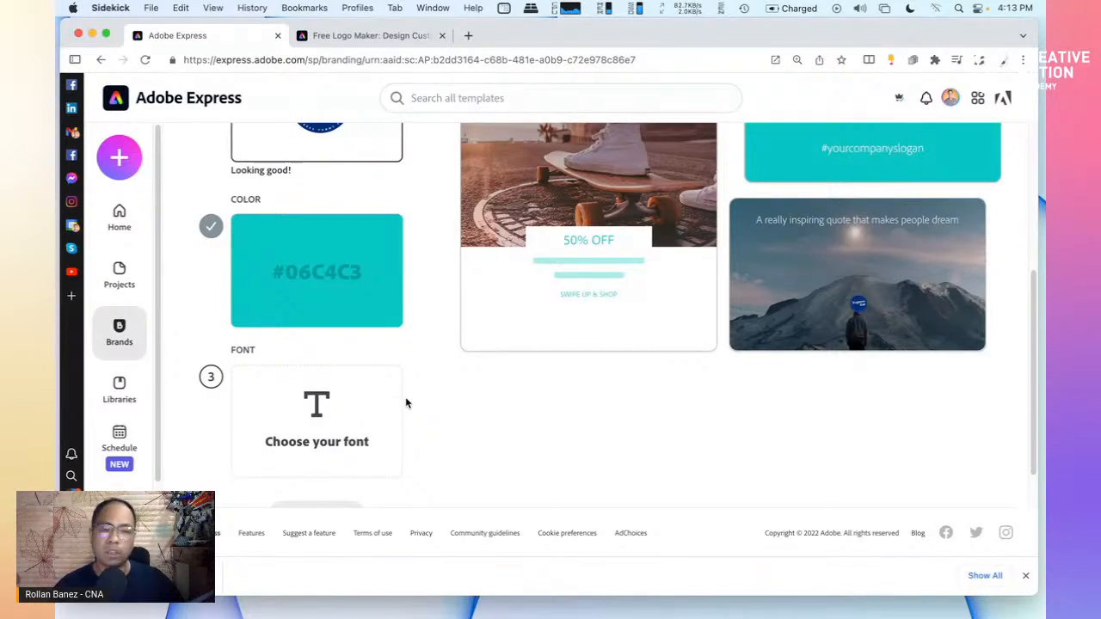
{"action": "left_click", "coordinate": [334, 411]}
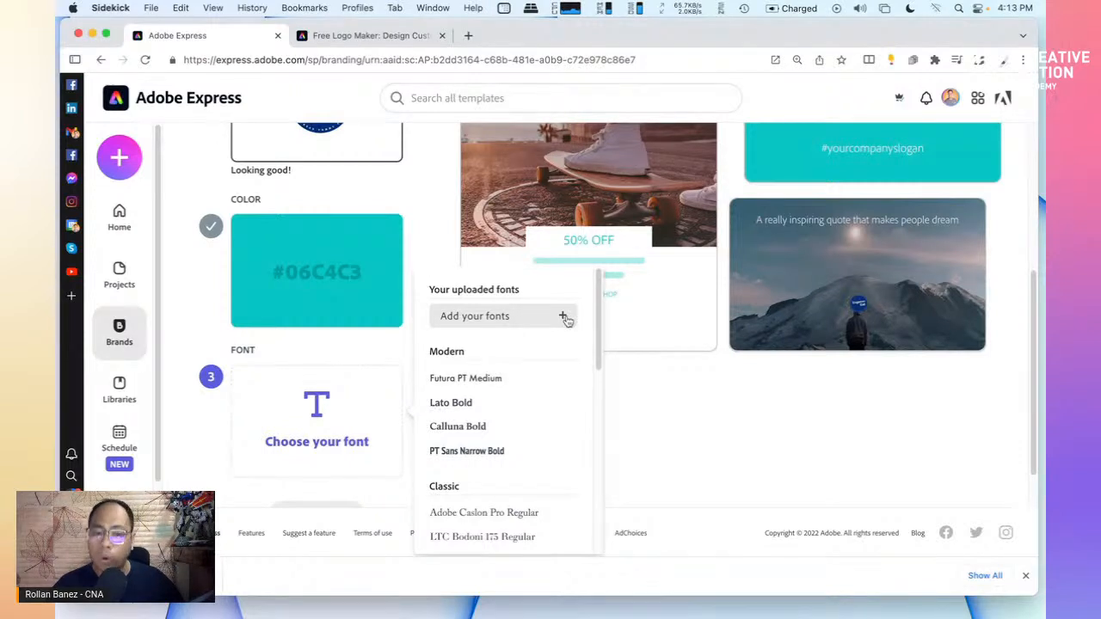
Choose Museo Slab 1000 from the Loud section as the brand font
{"action": "scroll", "coordinate": [511, 406], "scroll_direction": "down", "scroll_amount": 2}
{"action": "scroll", "coordinate": [511, 406], "scroll_direction": "down", "scroll_amount": 5}
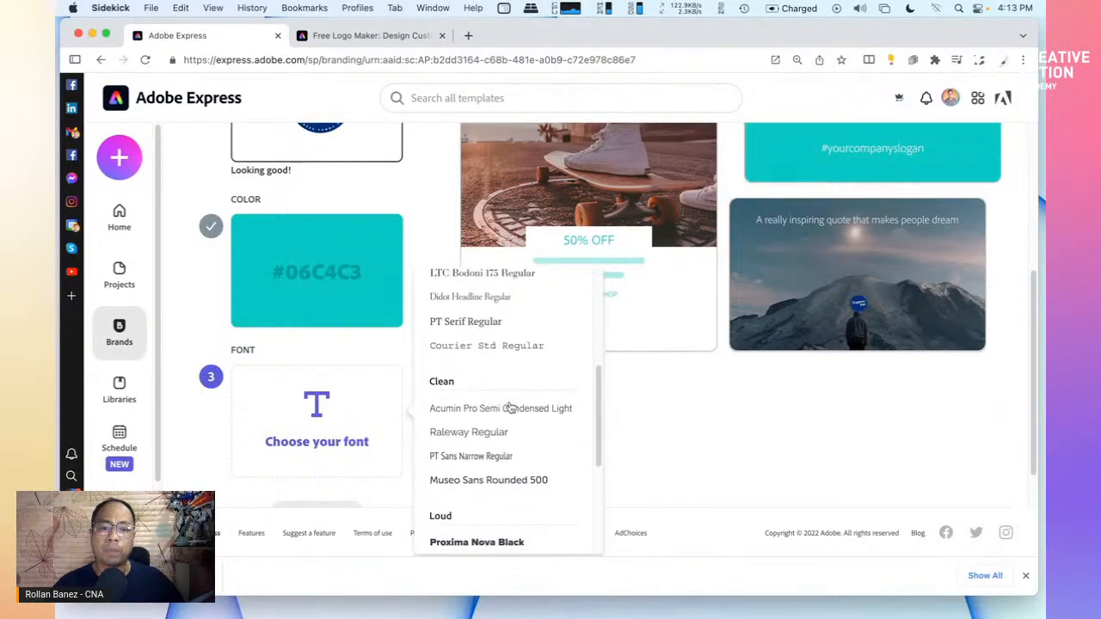
{"action": "scroll", "coordinate": [511, 406], "scroll_direction": "down", "scroll_amount": 8}
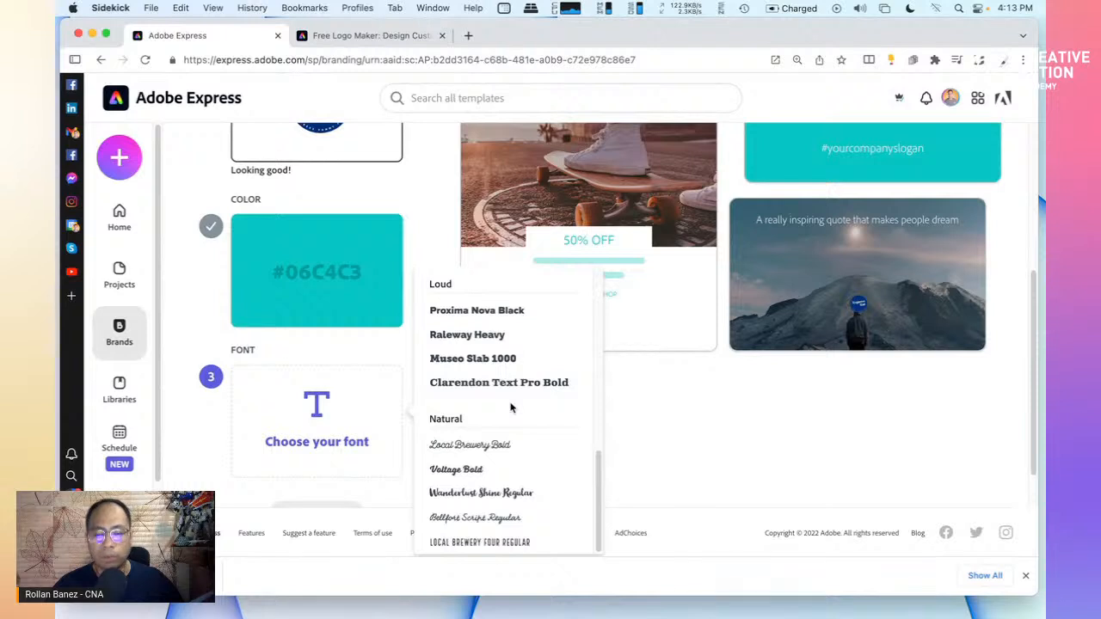
{"action": "scroll", "coordinate": [510, 407], "scroll_direction": "up", "scroll_amount": 7}
{"action": "scroll", "coordinate": [511, 407], "scroll_direction": "down", "scroll_amount": 2}
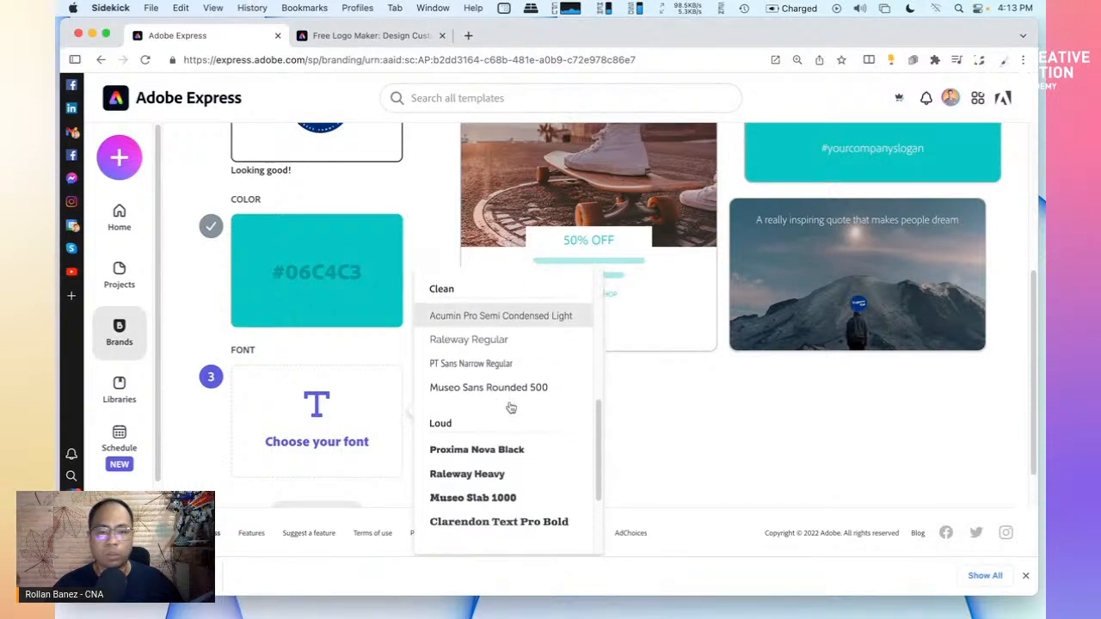
{"action": "scroll", "coordinate": [511, 408], "scroll_direction": "down", "scroll_amount": 1}
{"action": "scroll", "coordinate": [511, 407], "scroll_direction": "up", "scroll_amount": 4}
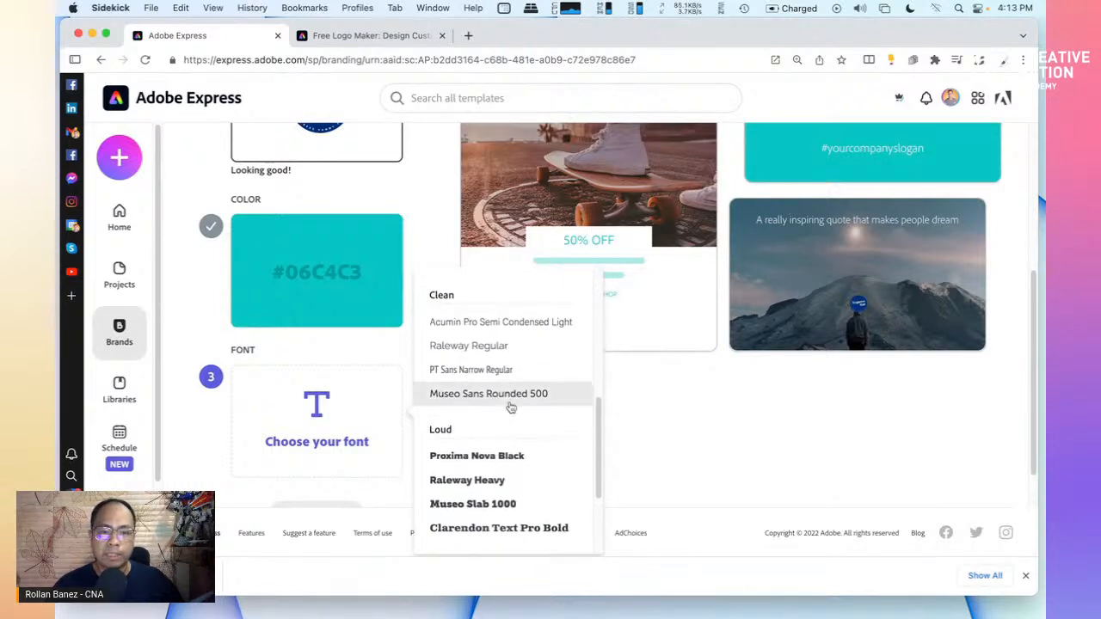
{"action": "scroll", "coordinate": [511, 407], "scroll_direction": "down", "scroll_amount": 6}
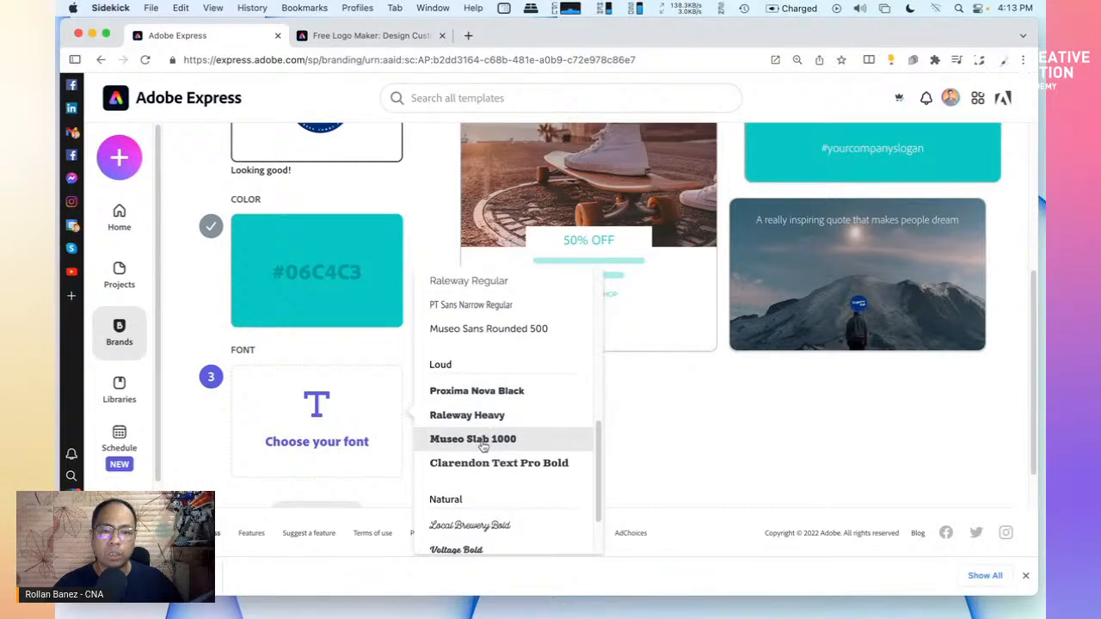
{"action": "left_click", "coordinate": [484, 440]}
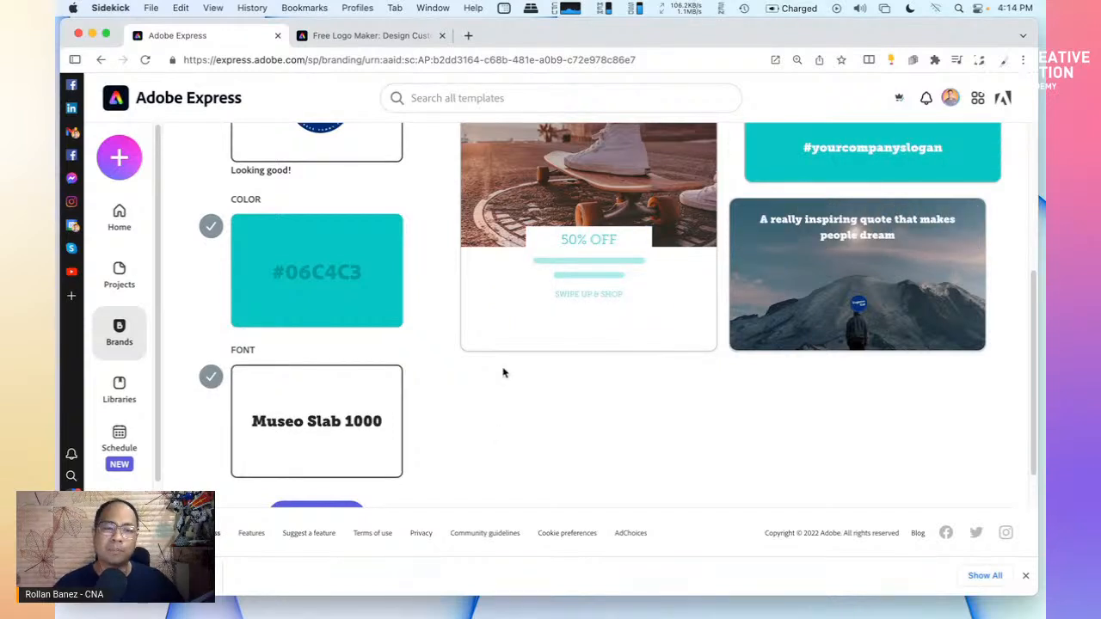
Check the restyled previews, then reopen the font choices
{"action": "scroll", "coordinate": [574, 305], "scroll_direction": "up", "scroll_amount": 5}
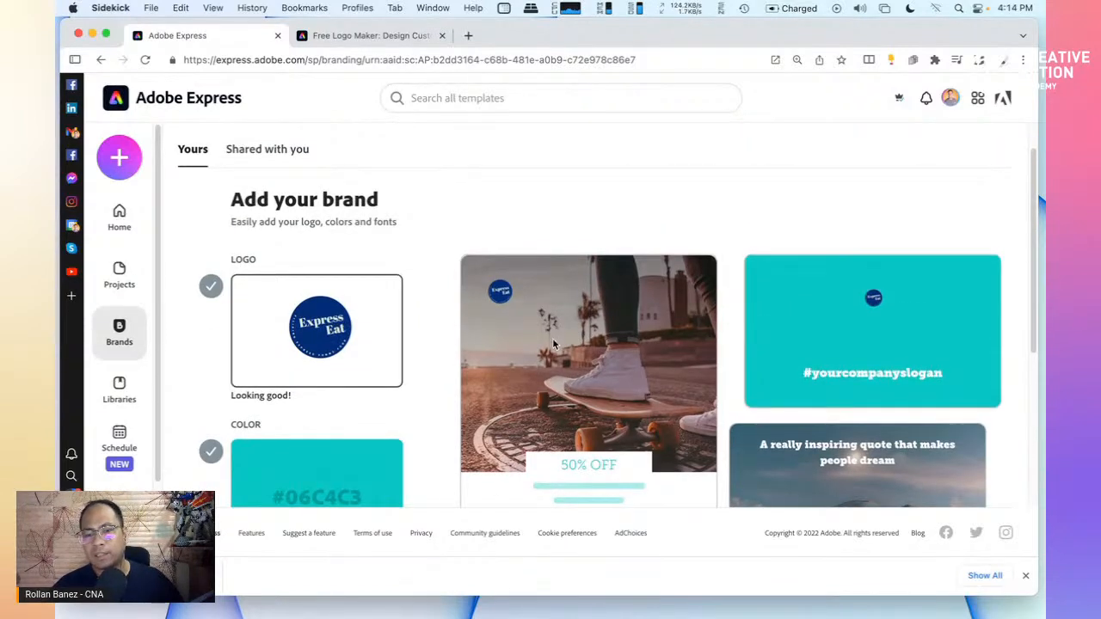
{"action": "scroll", "coordinate": [552, 344], "scroll_direction": "down", "scroll_amount": 6}
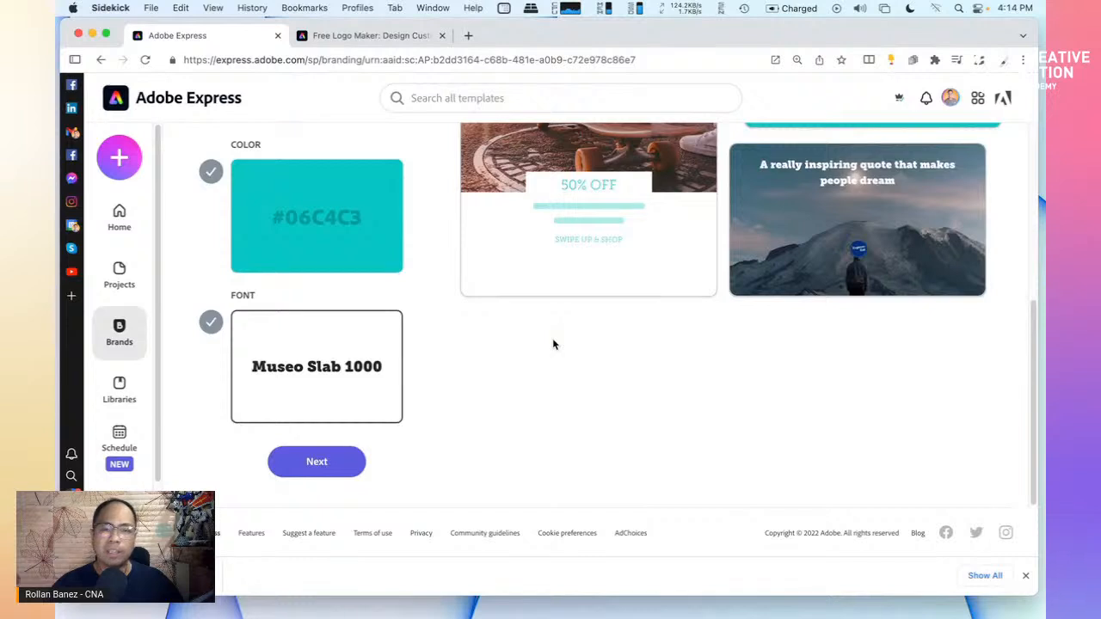
{"action": "scroll", "coordinate": [553, 344], "scroll_direction": "up", "scroll_amount": 3}
{"action": "scroll", "coordinate": [553, 344], "scroll_direction": "down", "scroll_amount": 3}
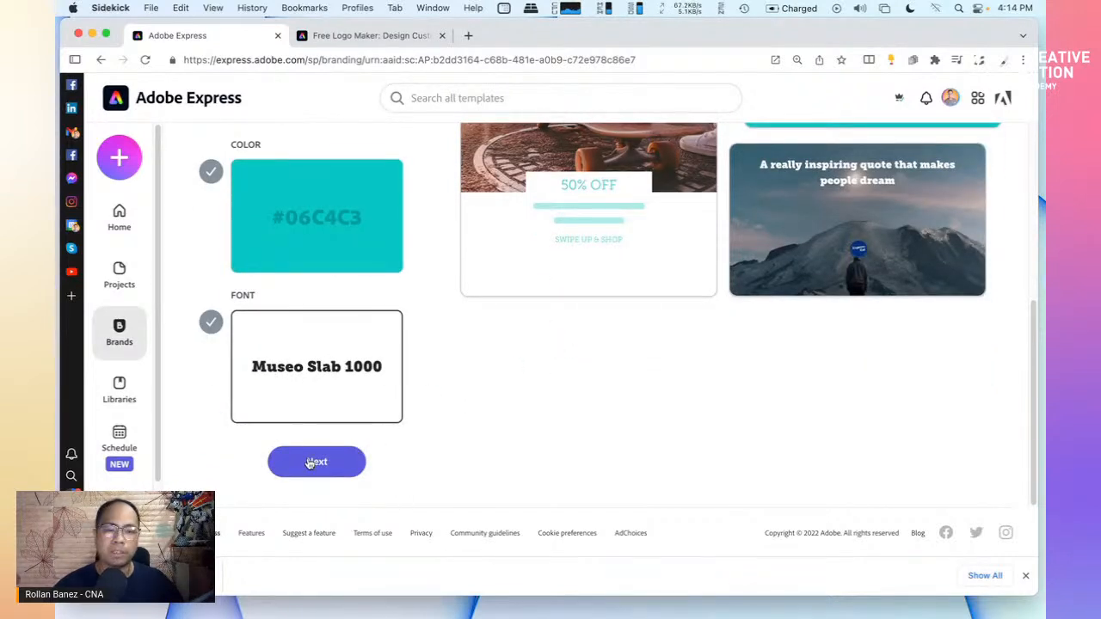
{"action": "mouse_move", "coordinate": [352, 385]}
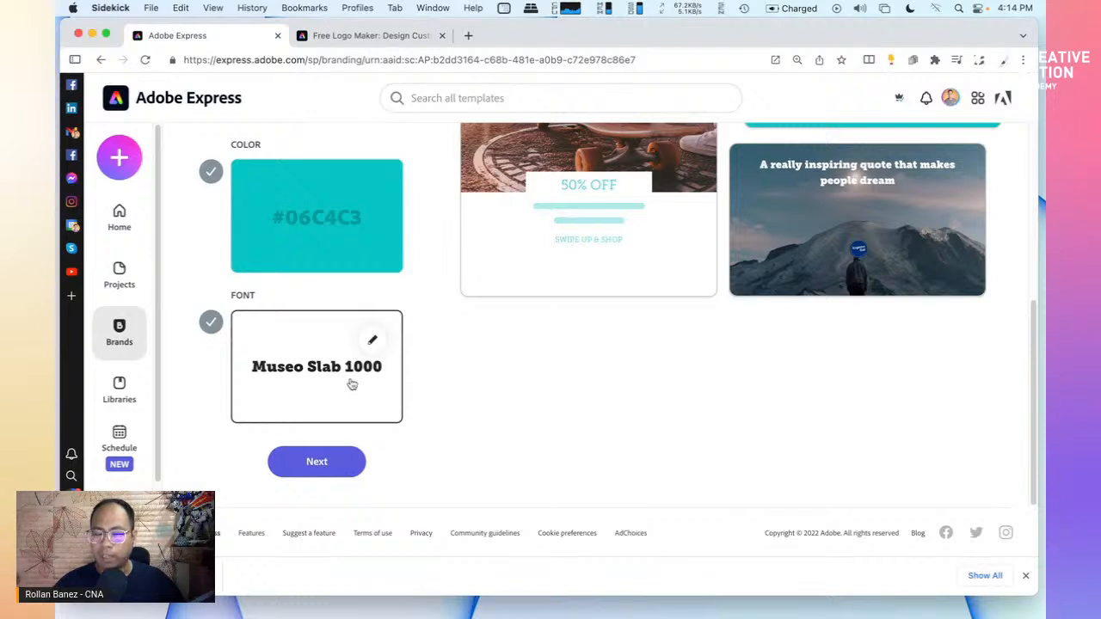
{"action": "left_click", "coordinate": [370, 346]}
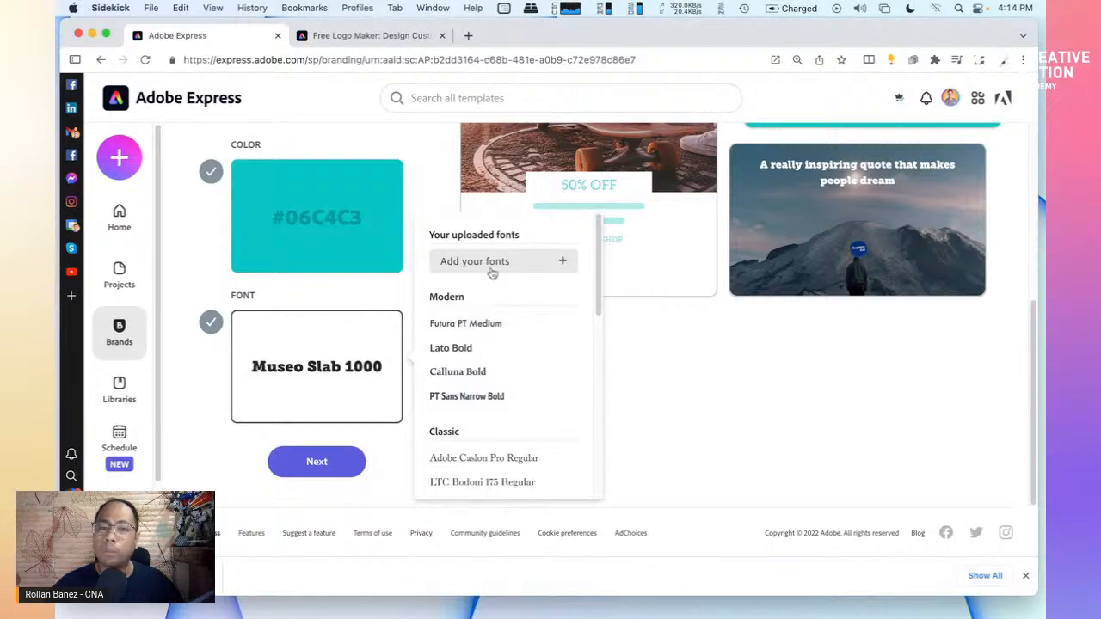
{"action": "left_click", "coordinate": [563, 262]}
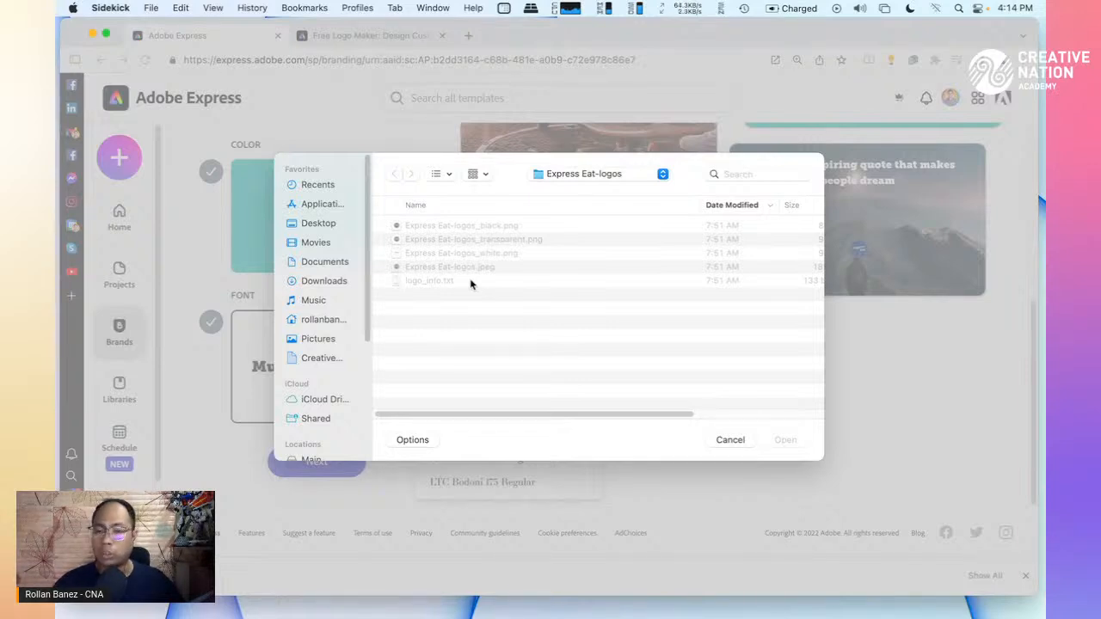
{"action": "left_click", "coordinate": [728, 448]}
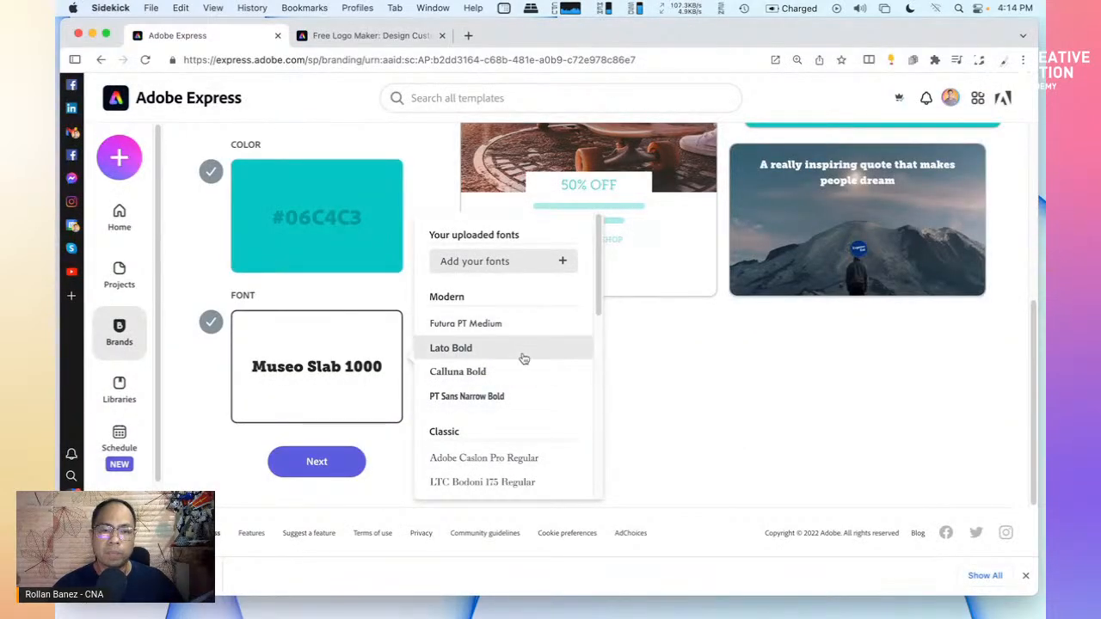
{"action": "scroll", "coordinate": [527, 386], "scroll_direction": "down", "scroll_amount": 5}
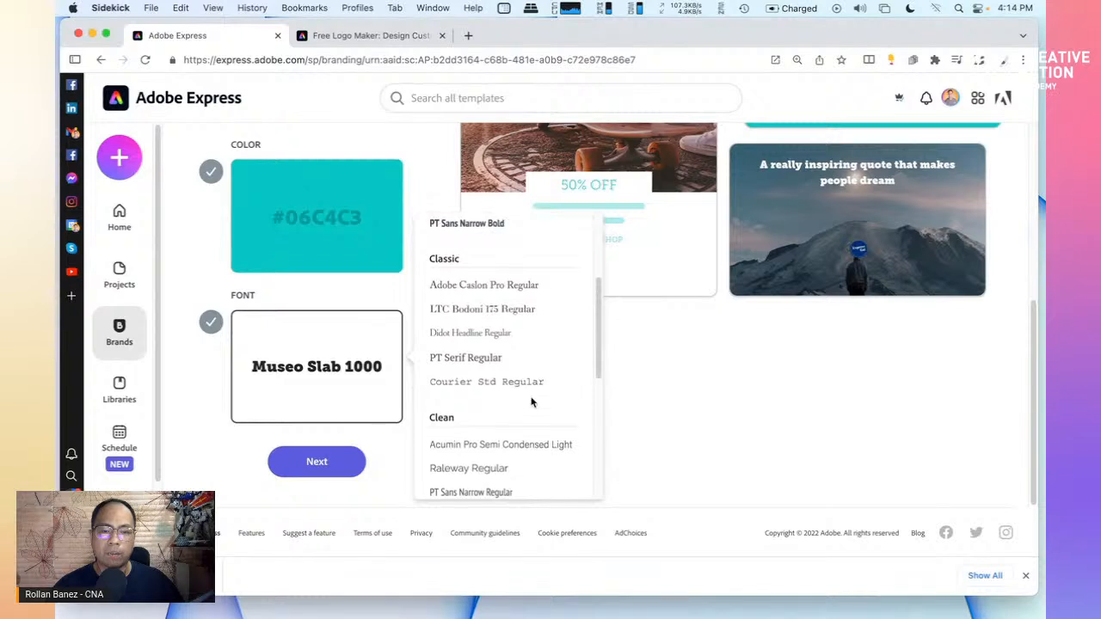
{"action": "scroll", "coordinate": [530, 401], "scroll_direction": "down", "scroll_amount": 3}
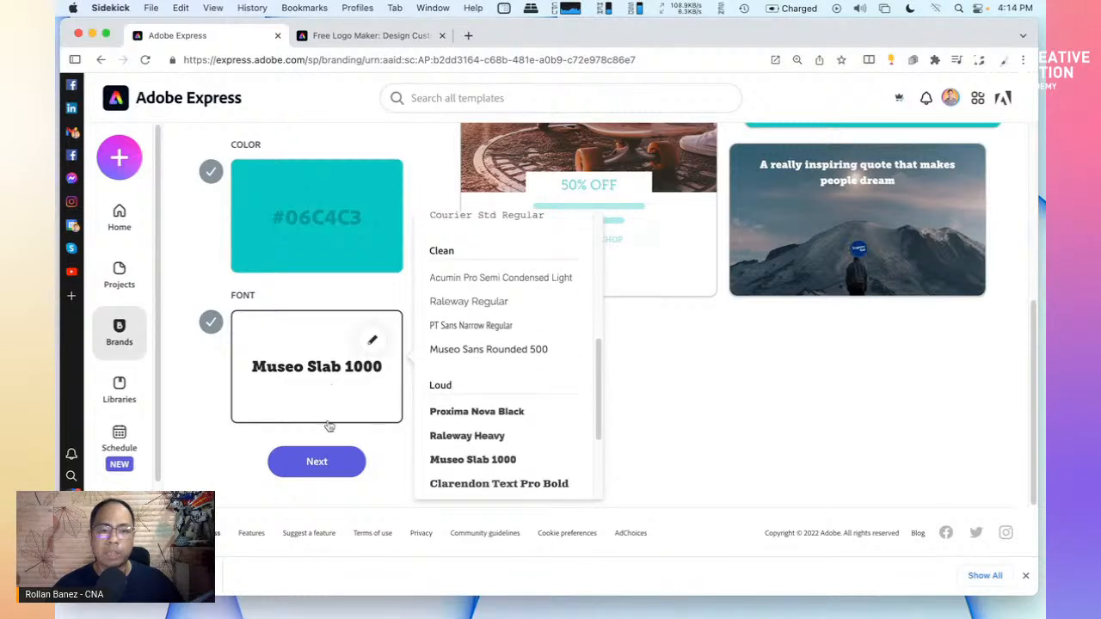
{"action": "left_click", "coordinate": [250, 456]}
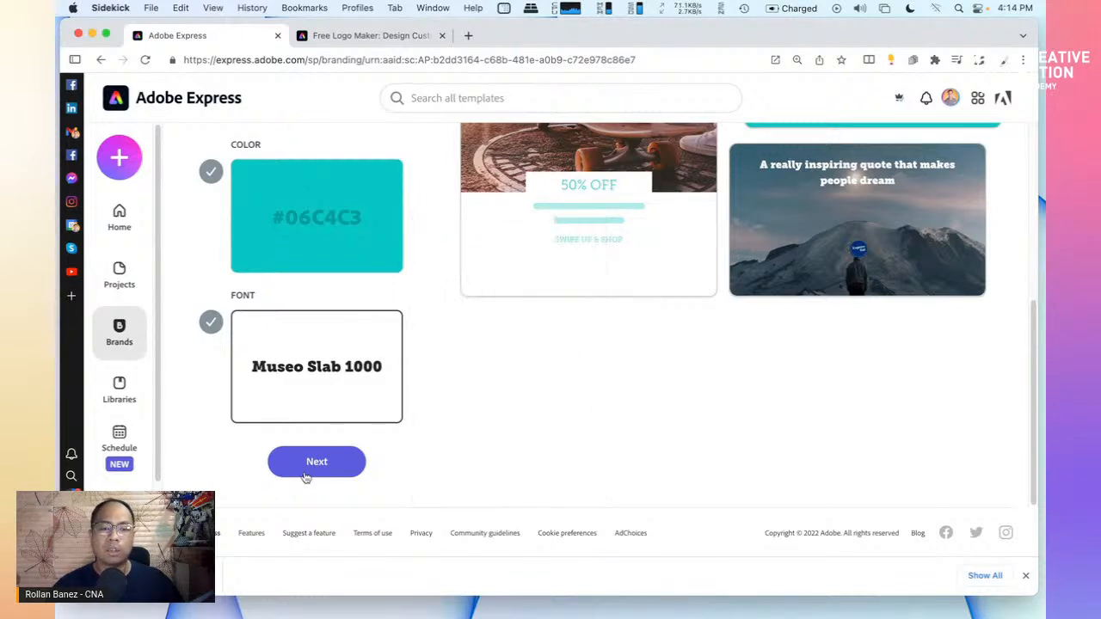
Enter 'Express Eat' as the brand name and confirm Create my brand
{"action": "left_click", "coordinate": [315, 462]}
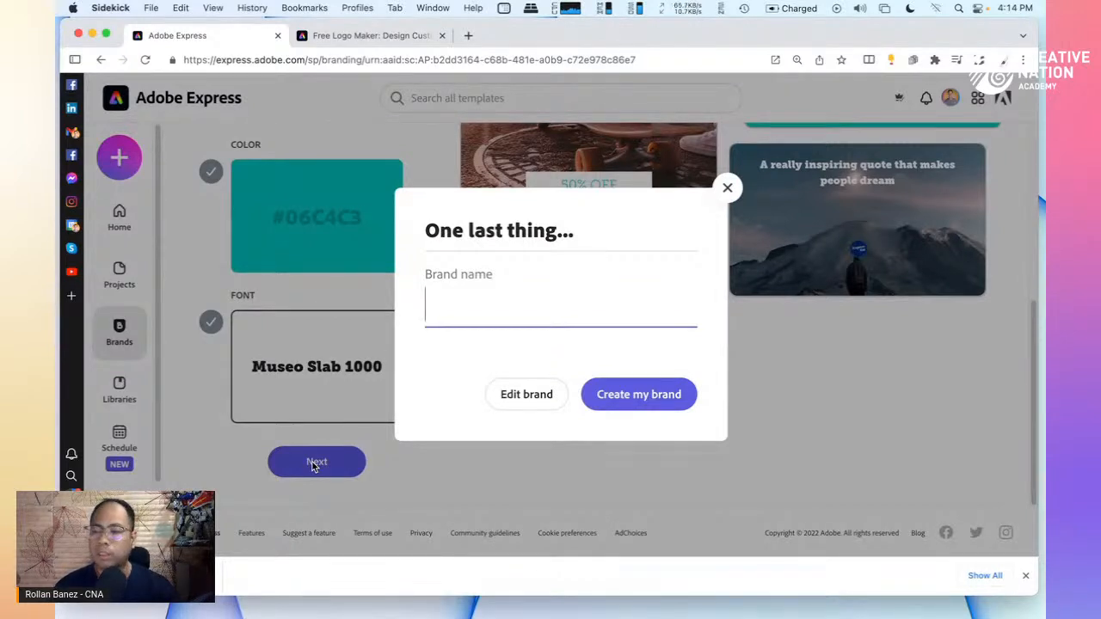
{"action": "type", "text": "E"}
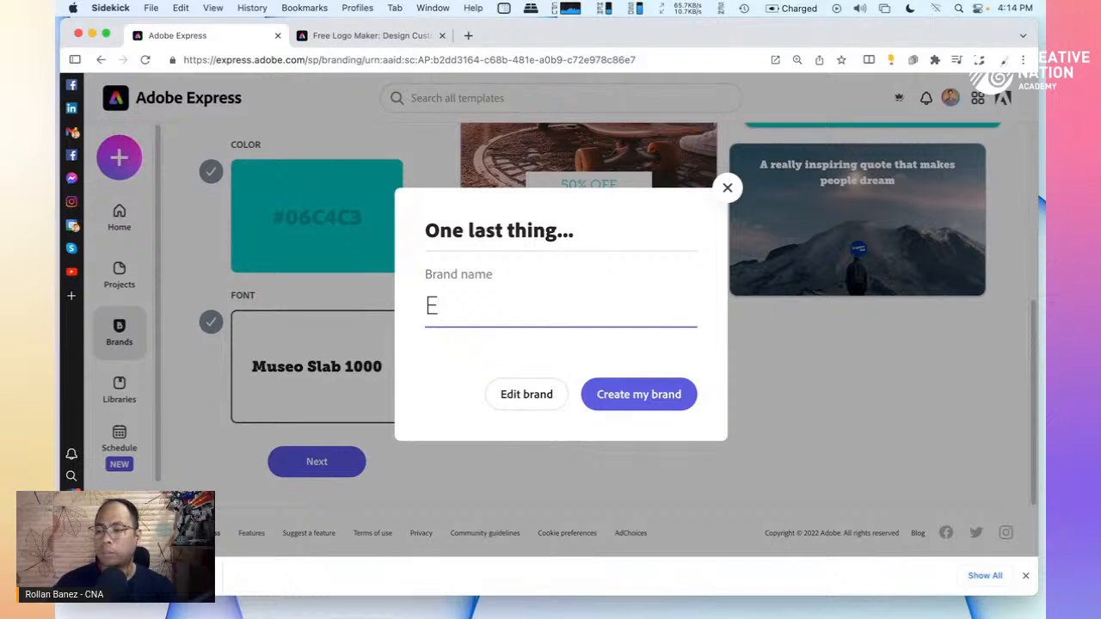
{"action": "type", "text": "xpress "}
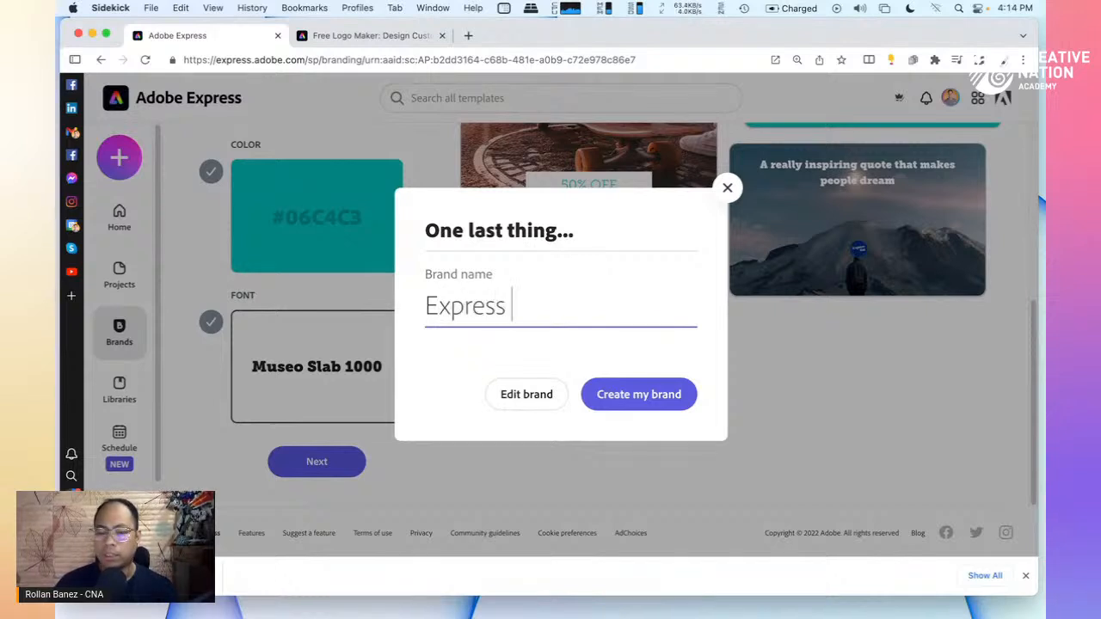
{"action": "type", "text": "Eat"}
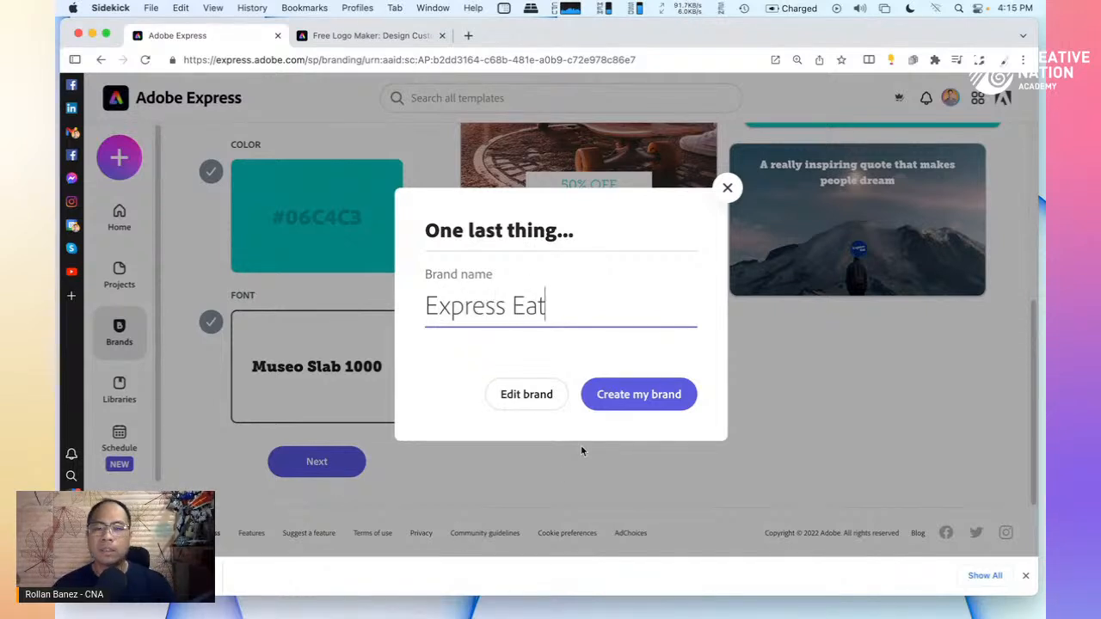
{"action": "left_click", "coordinate": [624, 395]}
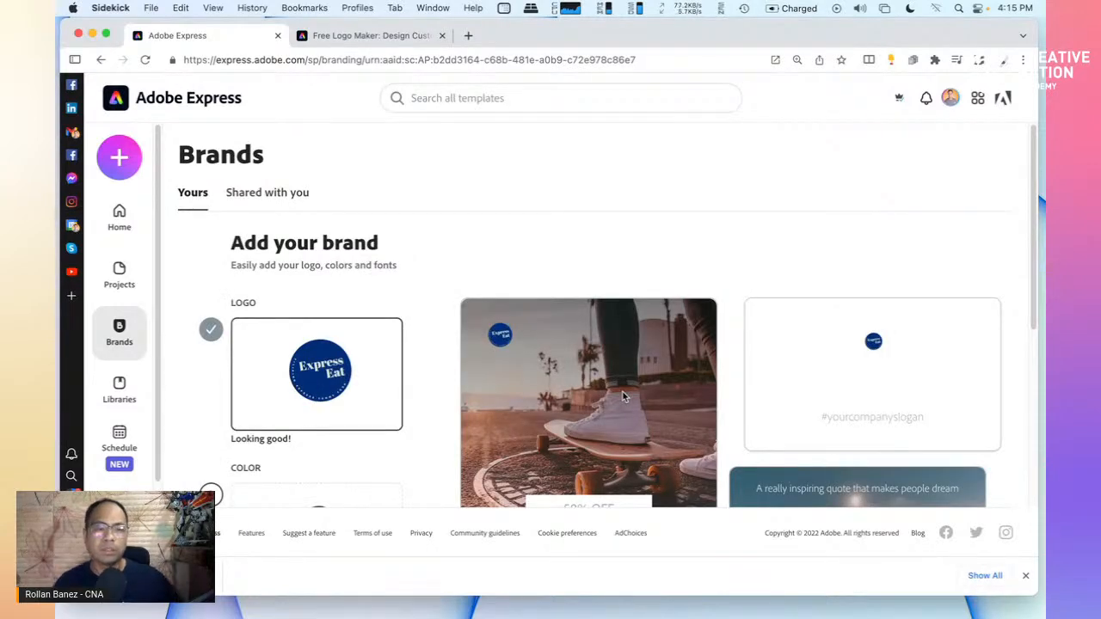
Scroll through the brand's logo, colour and font steps, then select the page address
{"action": "scroll", "coordinate": [472, 369], "scroll_direction": "down", "scroll_amount": 3}
{"action": "scroll", "coordinate": [472, 369], "scroll_direction": "down", "scroll_amount": 1}
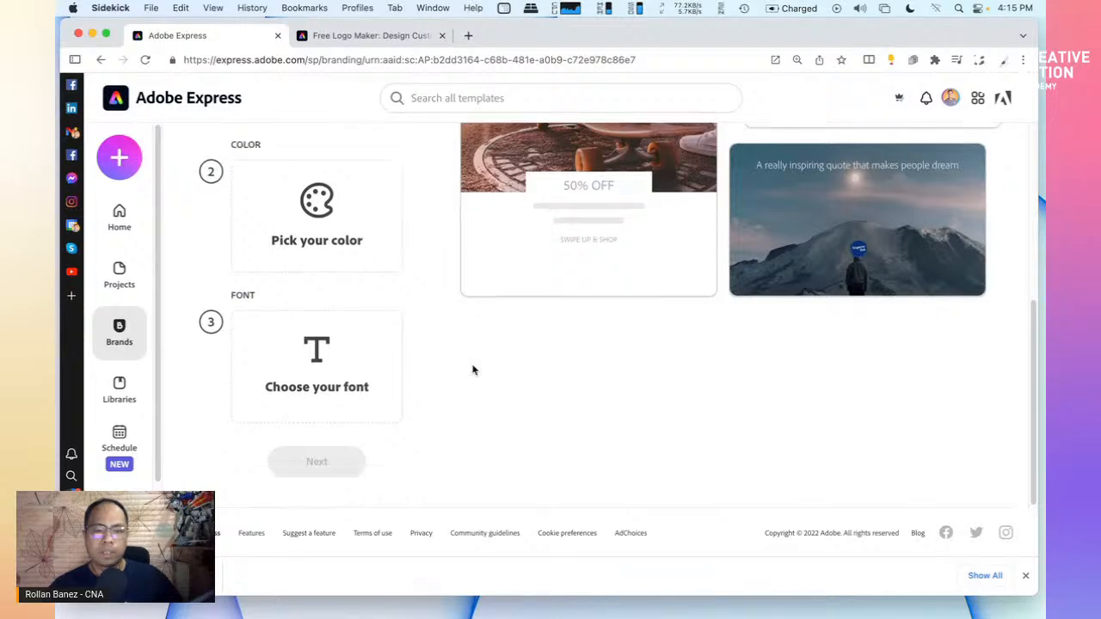
{"action": "scroll", "coordinate": [472, 369], "scroll_direction": "up", "scroll_amount": 4}
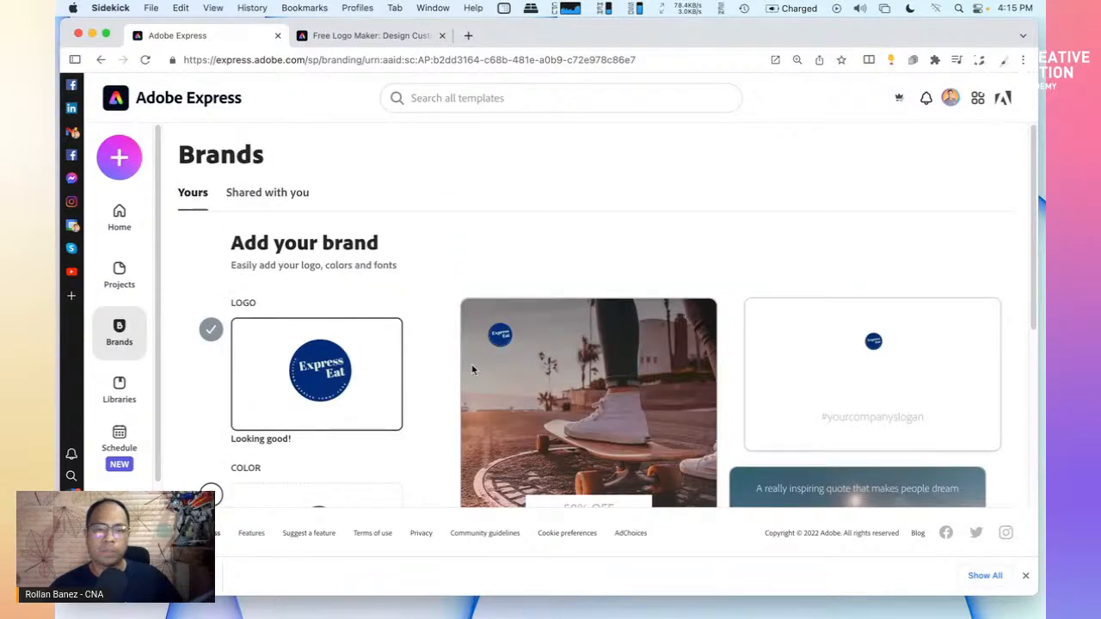
{"action": "scroll", "coordinate": [440, 385], "scroll_direction": "down", "scroll_amount": 4}
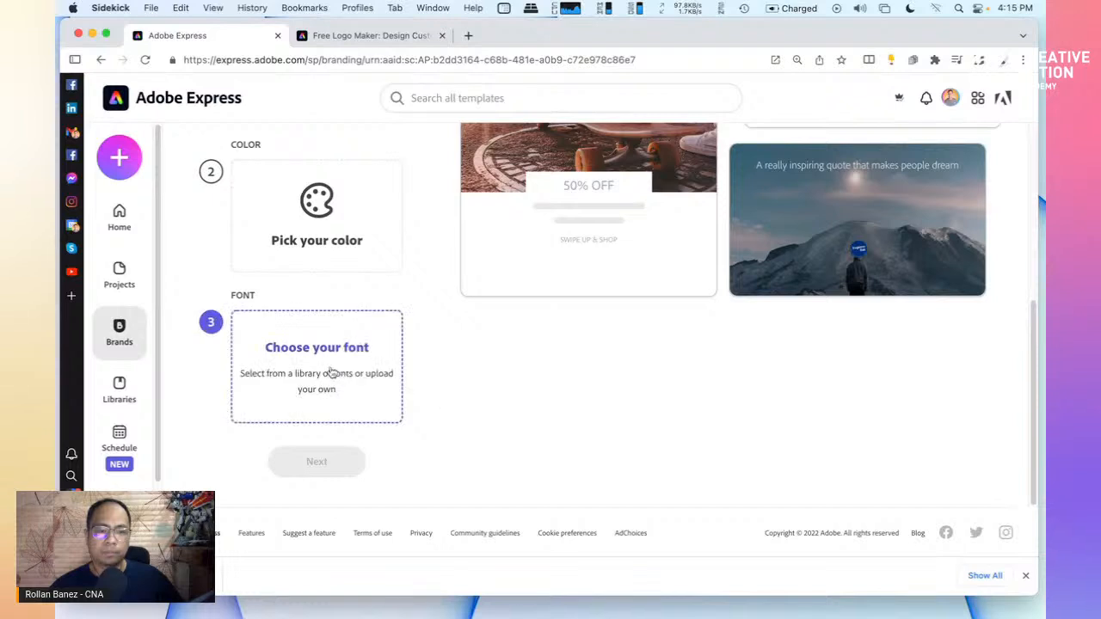
{"action": "scroll", "coordinate": [444, 344], "scroll_direction": "up", "scroll_amount": 4}
{"action": "scroll", "coordinate": [443, 340], "scroll_direction": "down", "scroll_amount": 3}
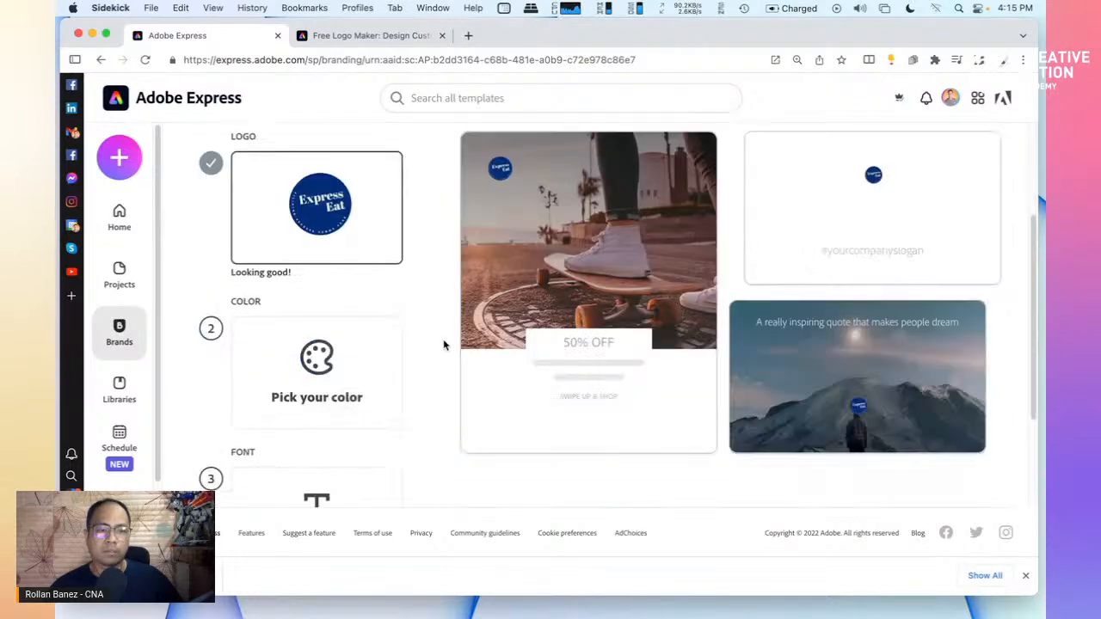
{"action": "scroll", "coordinate": [442, 339], "scroll_direction": "up", "scroll_amount": 1}
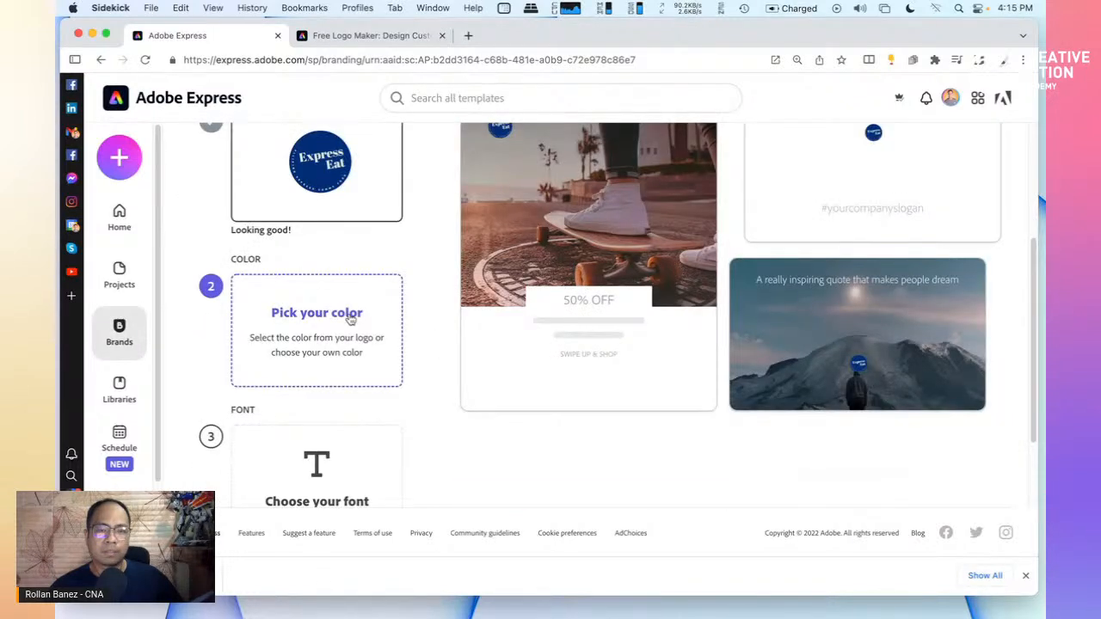
{"action": "left_click", "coordinate": [712, 65]}
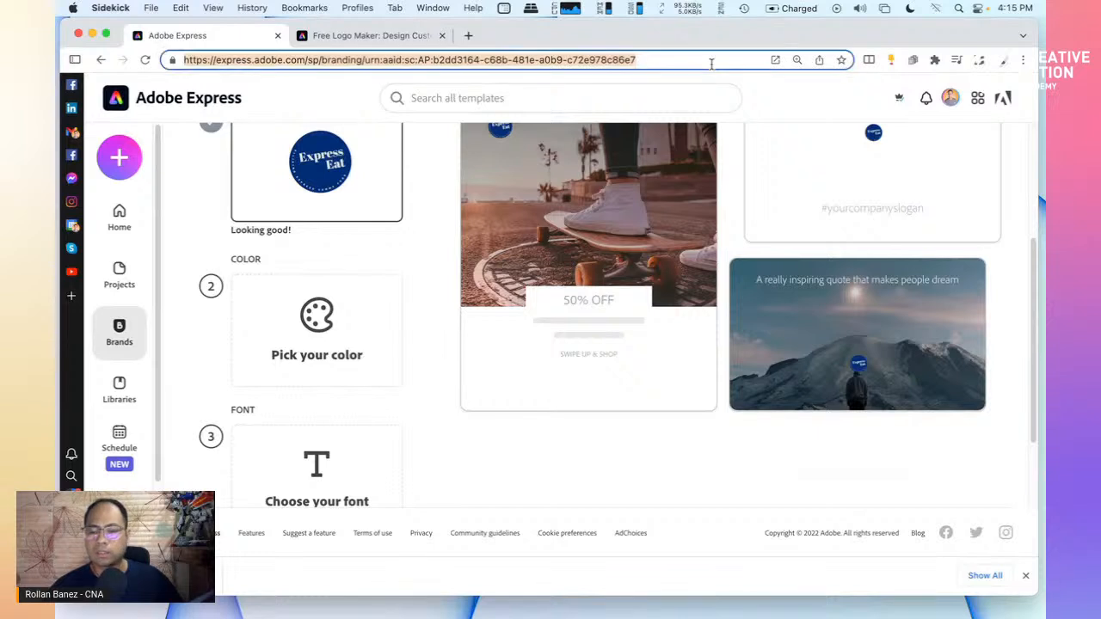
Reload the Brands page to bring up the Express Eat brand setup
{"action": "key", "text": "Return"}
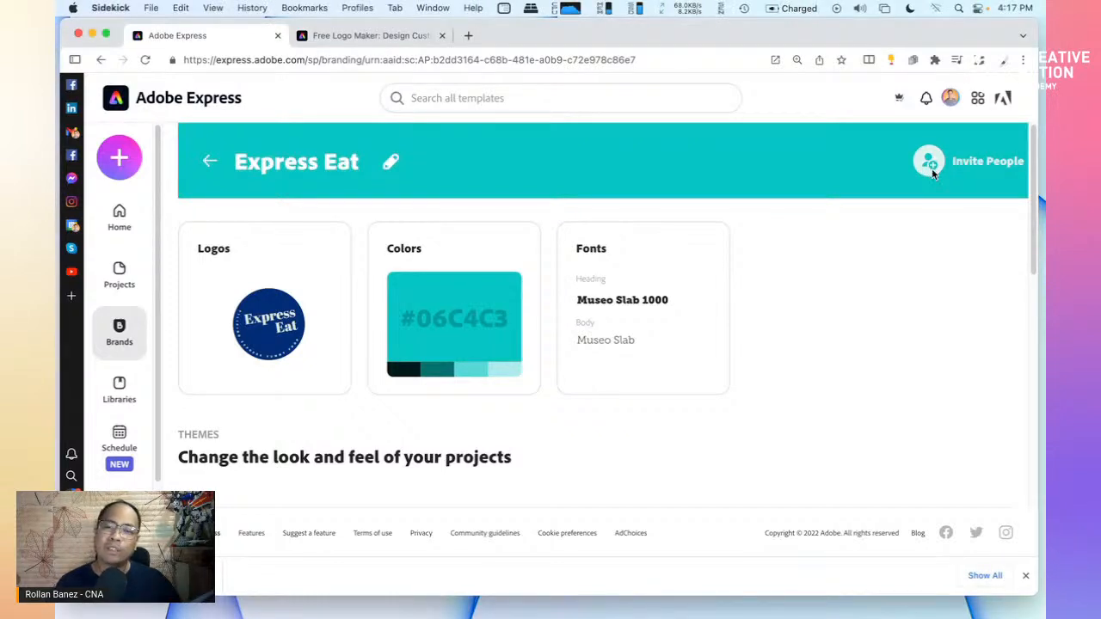
Open the Invite People window from the Express Eat brand header
{"action": "left_click", "coordinate": [930, 163]}
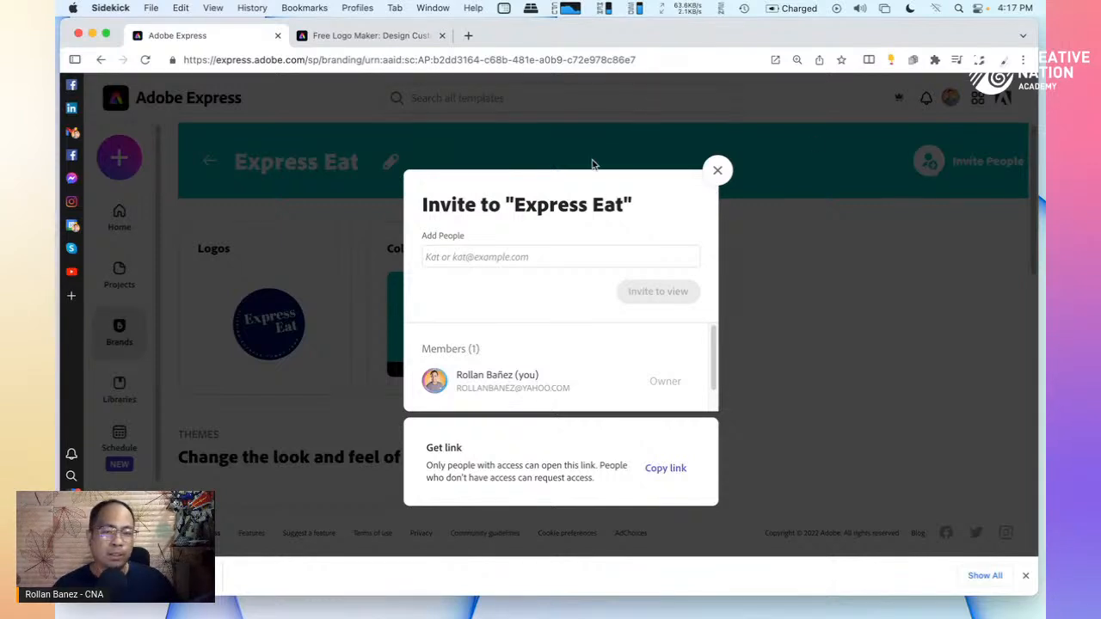
Add the collaborator's e-mail address as an invitee to the Express Eat brand
{"action": "left_click", "coordinate": [594, 257]}
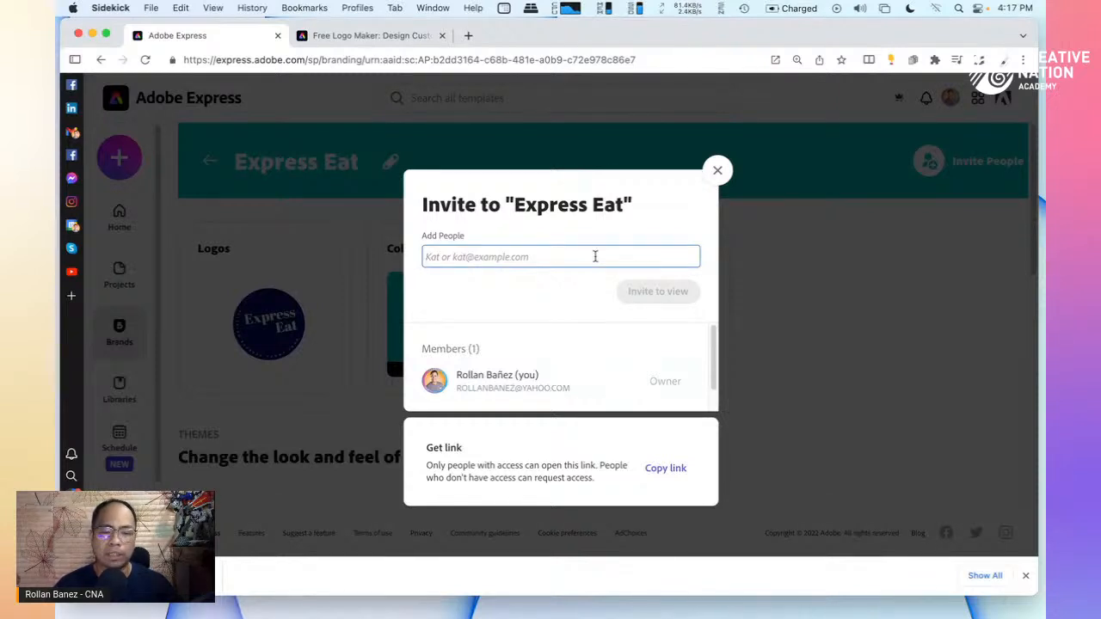
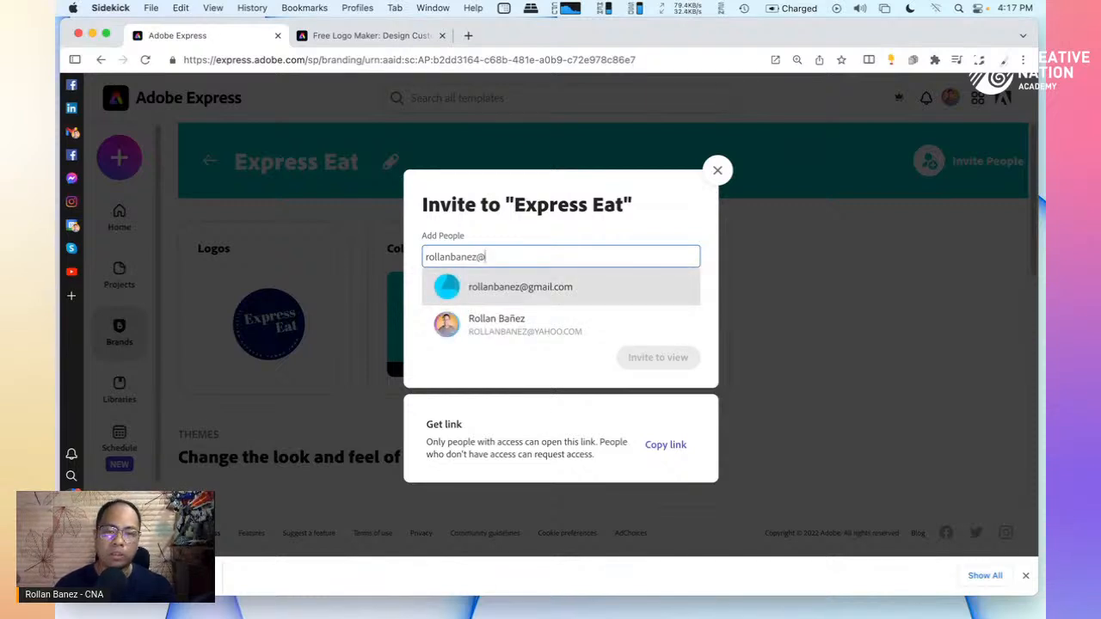
{"action": "left_click", "coordinate": [624, 298]}
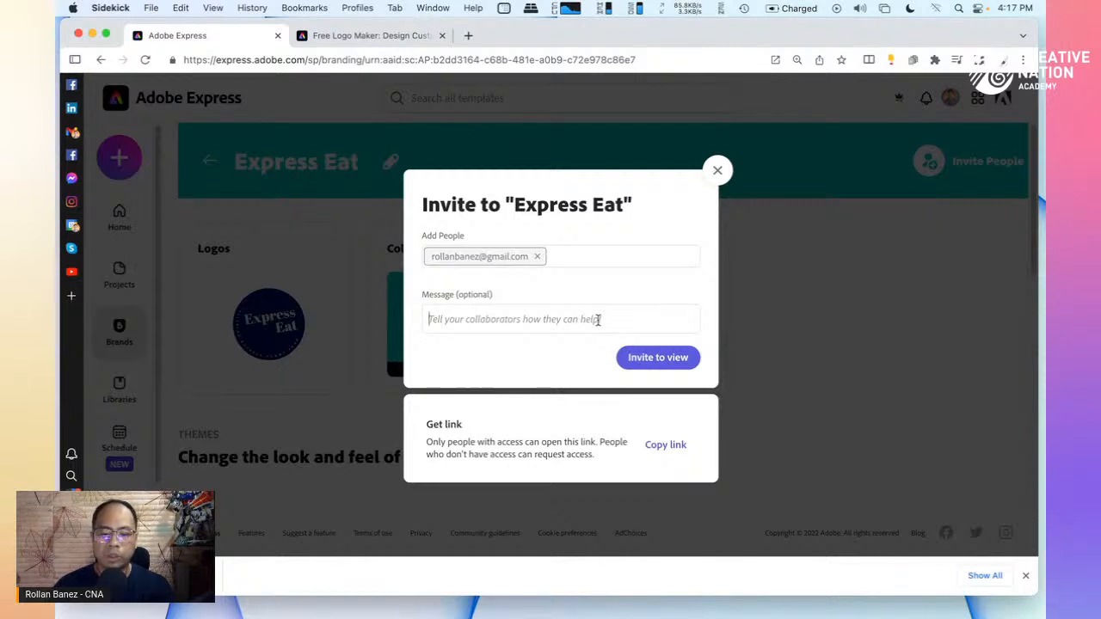
Write the message 'Check out our new brand to manage' and send the view invitation
{"action": "type", "text": "Check o"}
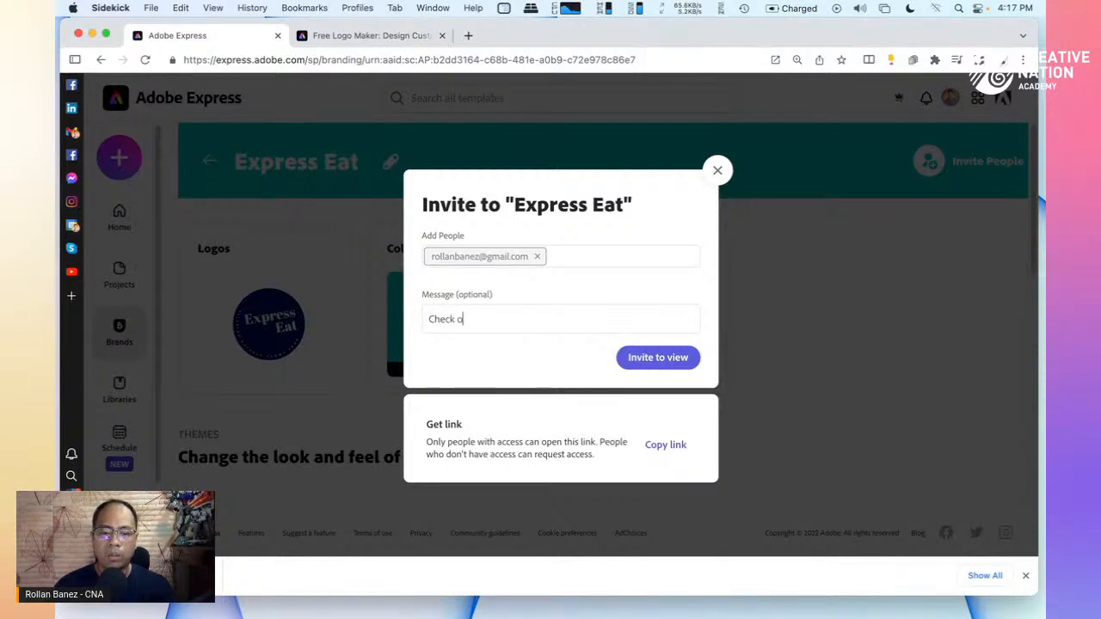
{"action": "type", "text": "ut our"}
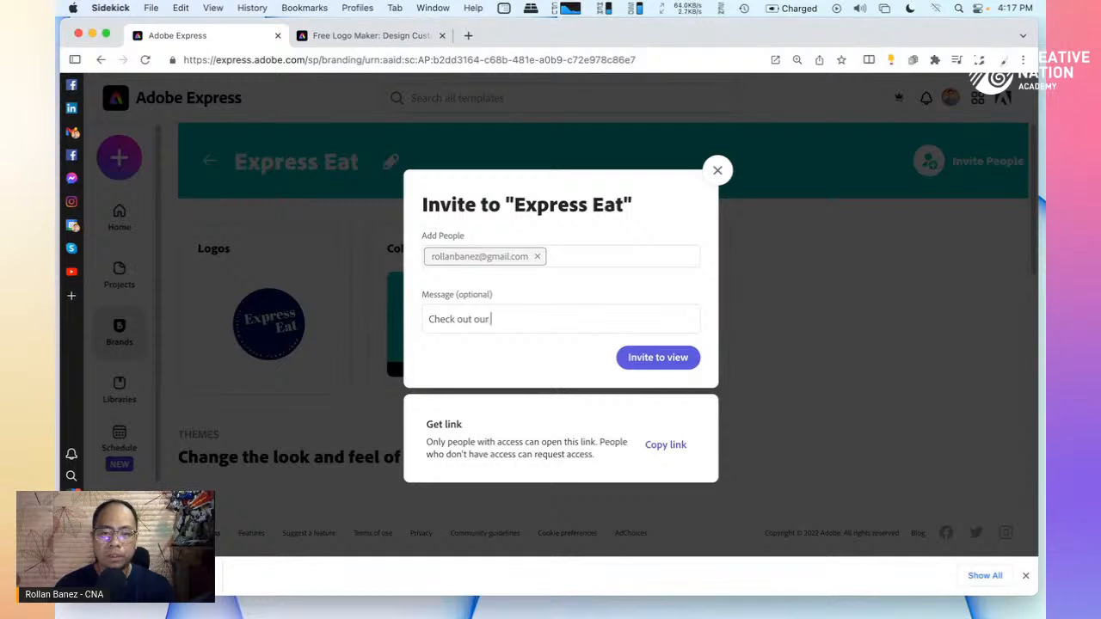
{"action": "type", "text": " ne"}
{"action": "key", "text": "BackSpace"}
{"action": "key", "text": "BackSpace"}
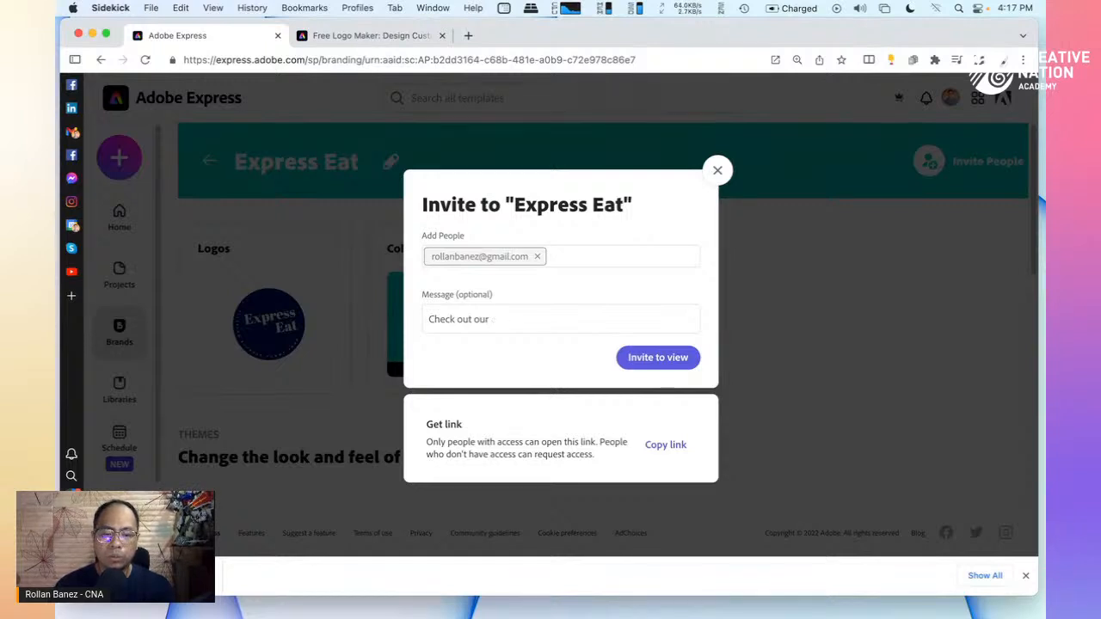
{"action": "type", "text": "new brand to nam"}
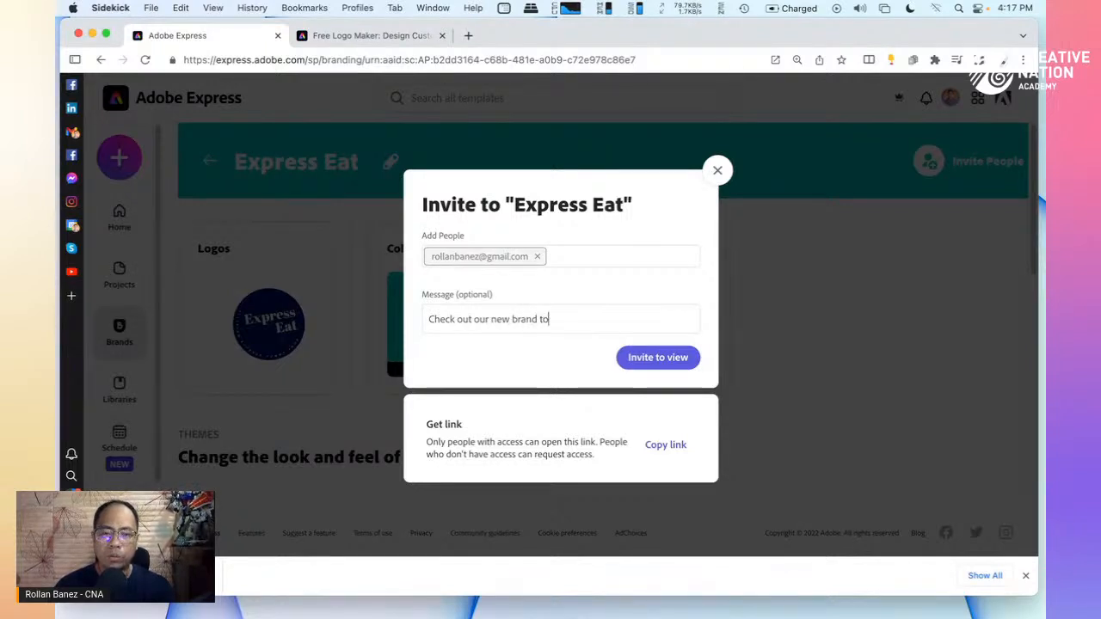
{"action": "key", "text": "BackSpace"}
{"action": "key", "text": "BackSpace"}
{"action": "key", "text": "BackSpace"}
{"action": "type", "text": "manage"}
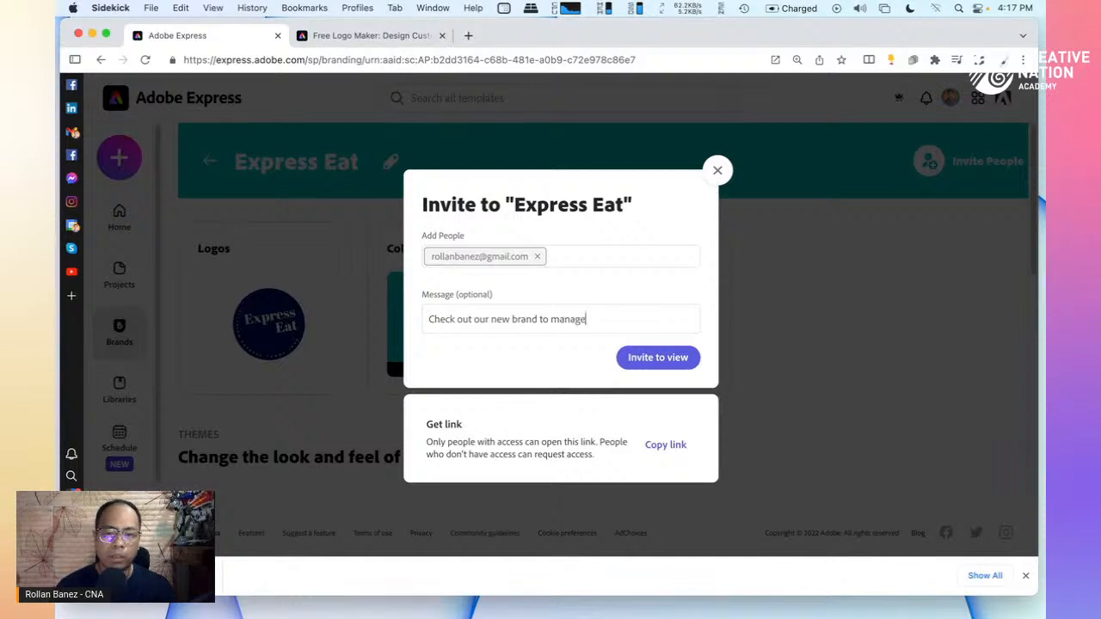
{"action": "right_click", "coordinate": [591, 313]}
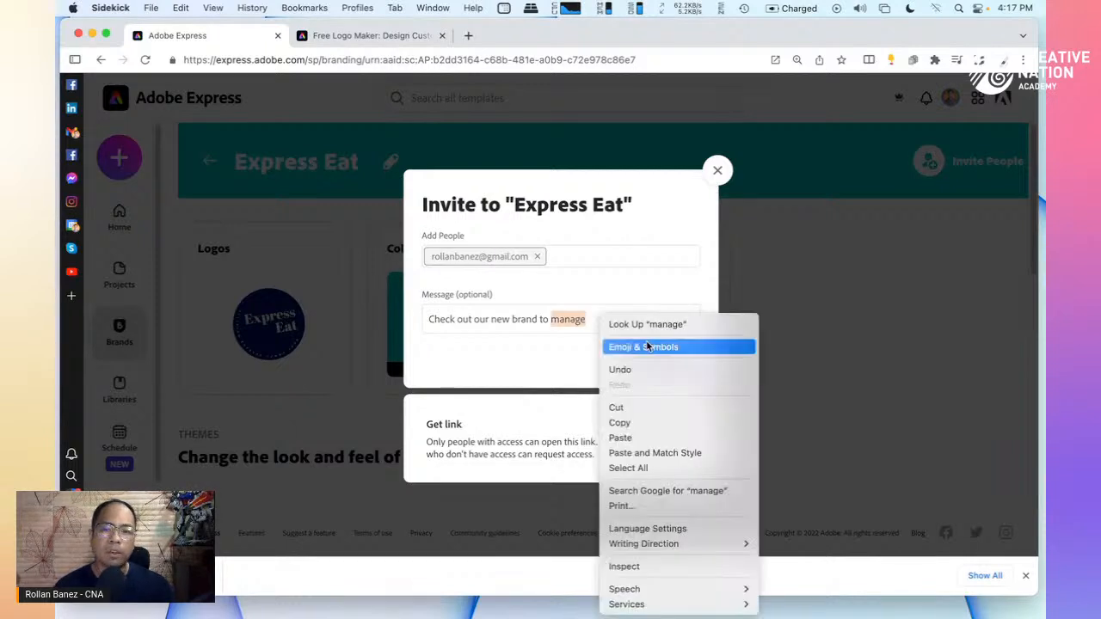
{"action": "left_click", "coordinate": [550, 357]}
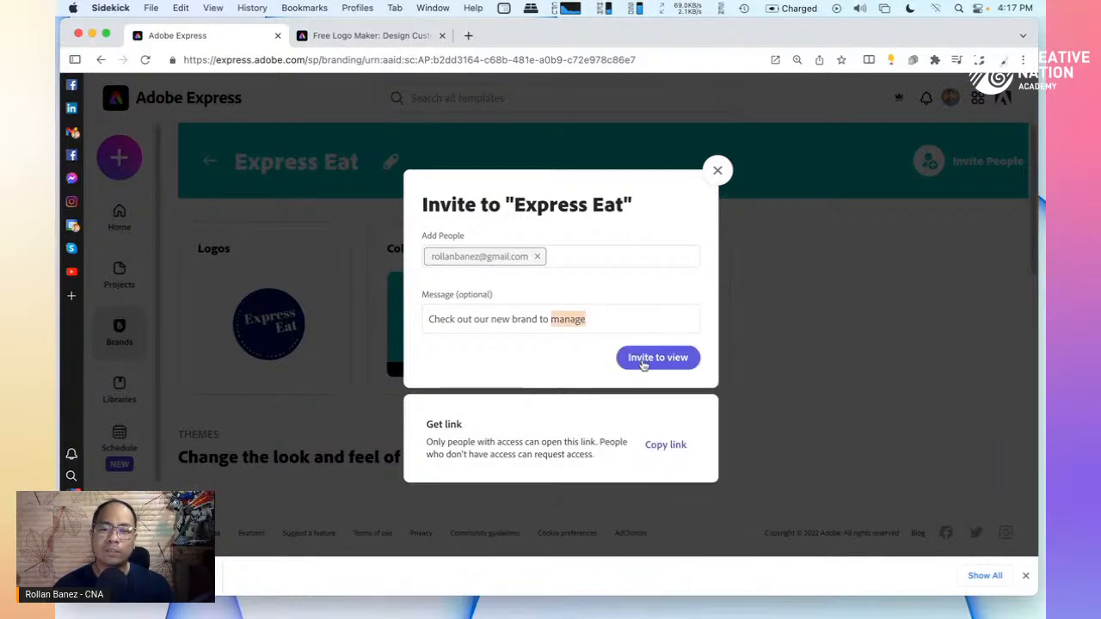
{"action": "left_click", "coordinate": [642, 359]}
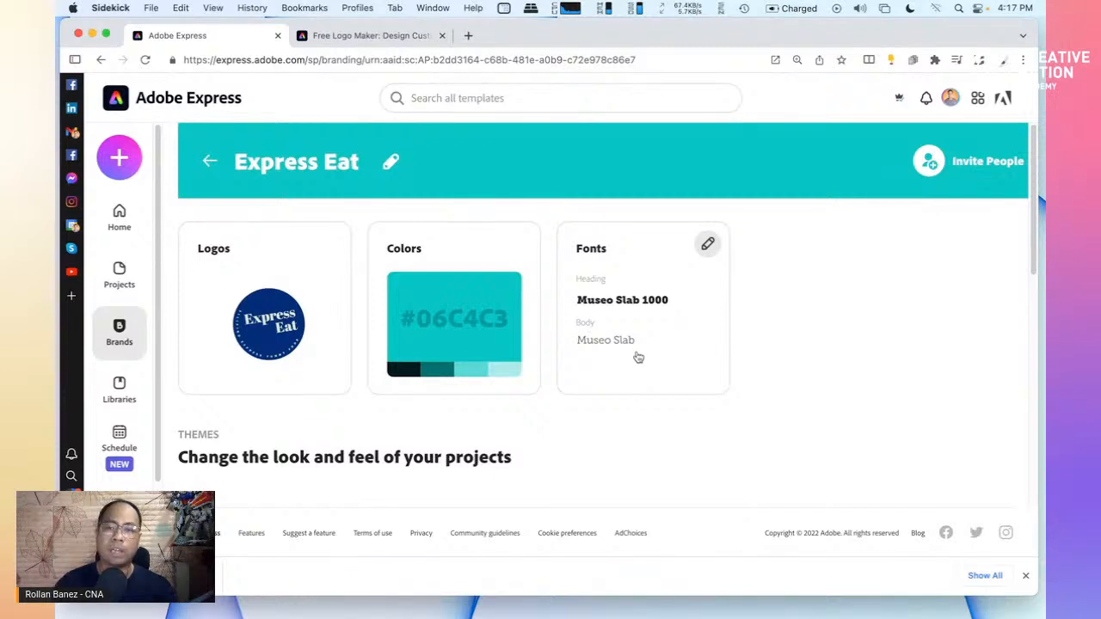
Append 'Restaurant Brand' to rename the brand 'Express Eat Restaurant Brand'
{"action": "scroll", "coordinate": [747, 280], "scroll_direction": "down", "scroll_amount": 3}
{"action": "scroll", "coordinate": [747, 280], "scroll_direction": "up", "scroll_amount": 3}
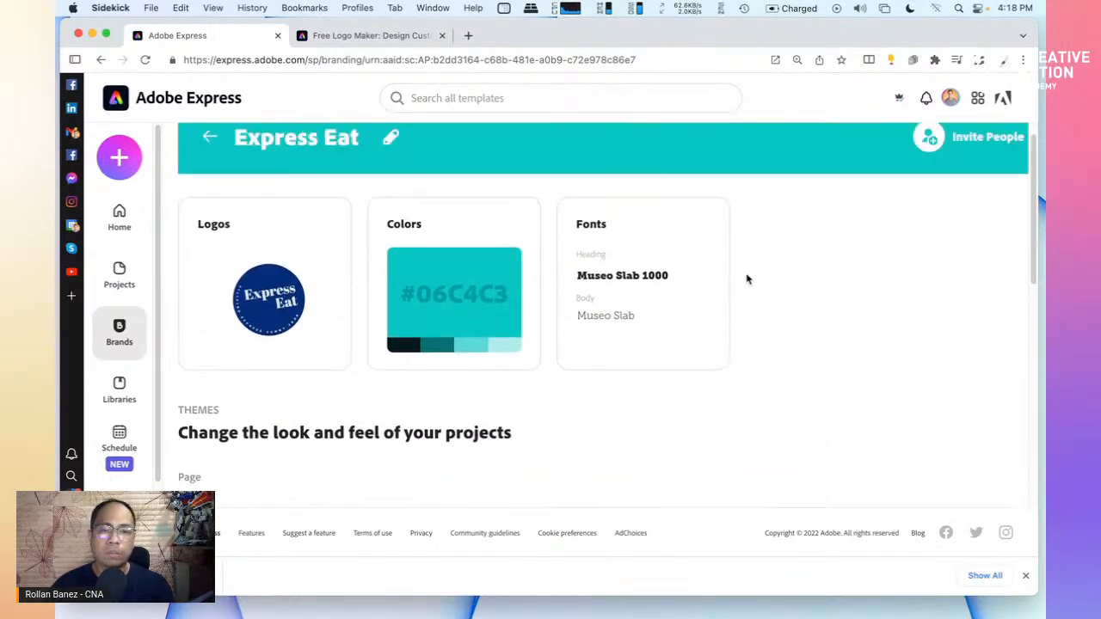
{"action": "left_click", "coordinate": [392, 163]}
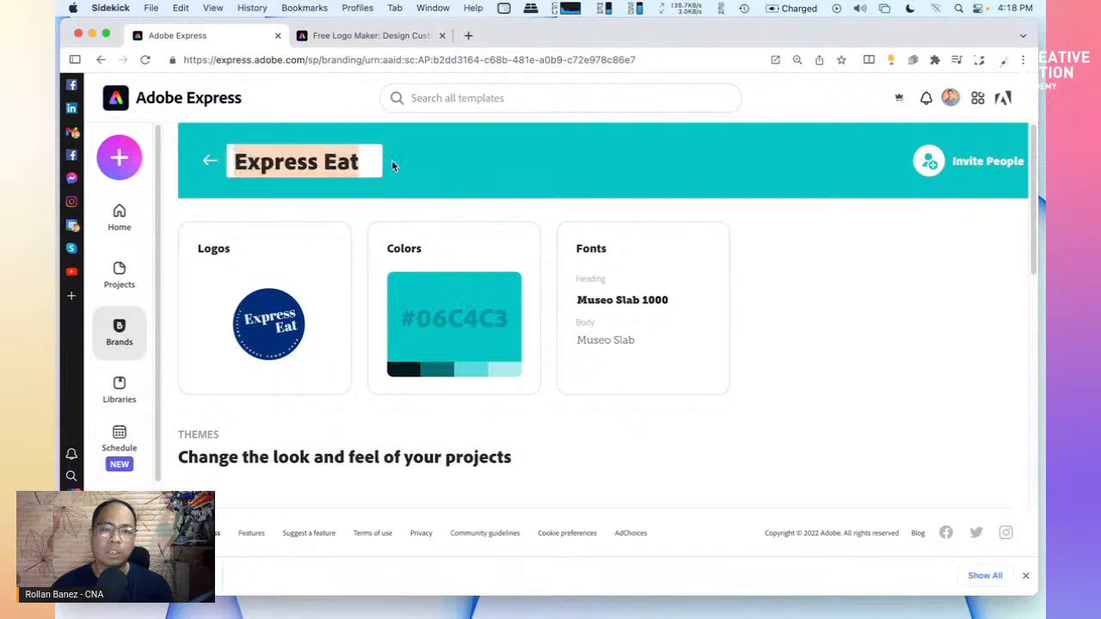
{"action": "left_click", "coordinate": [360, 167]}
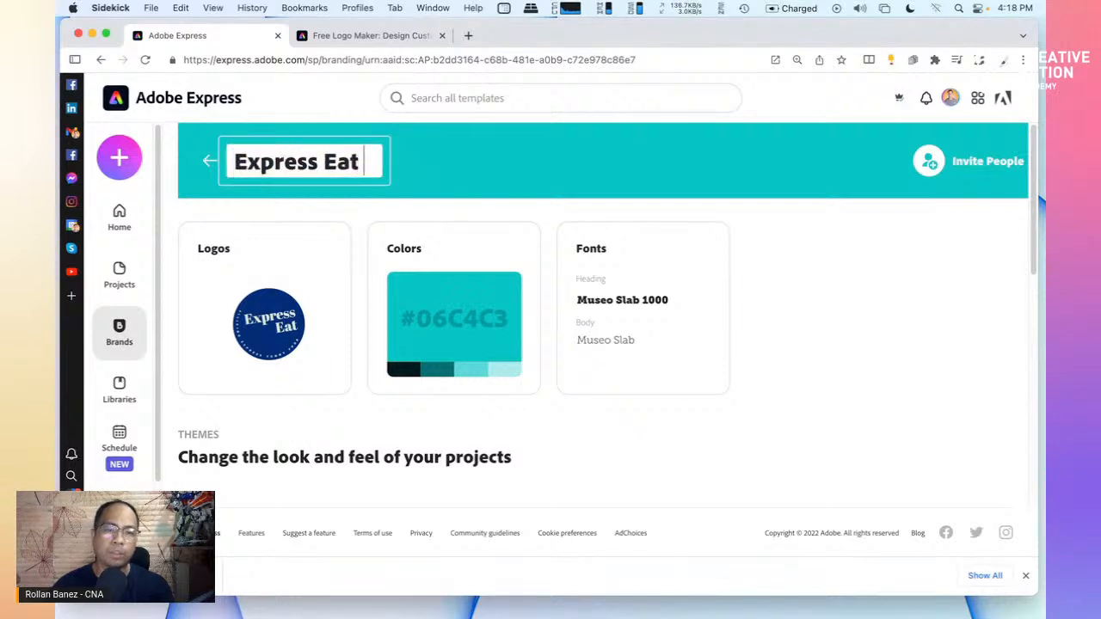
{"action": "type", "text": "Res"}
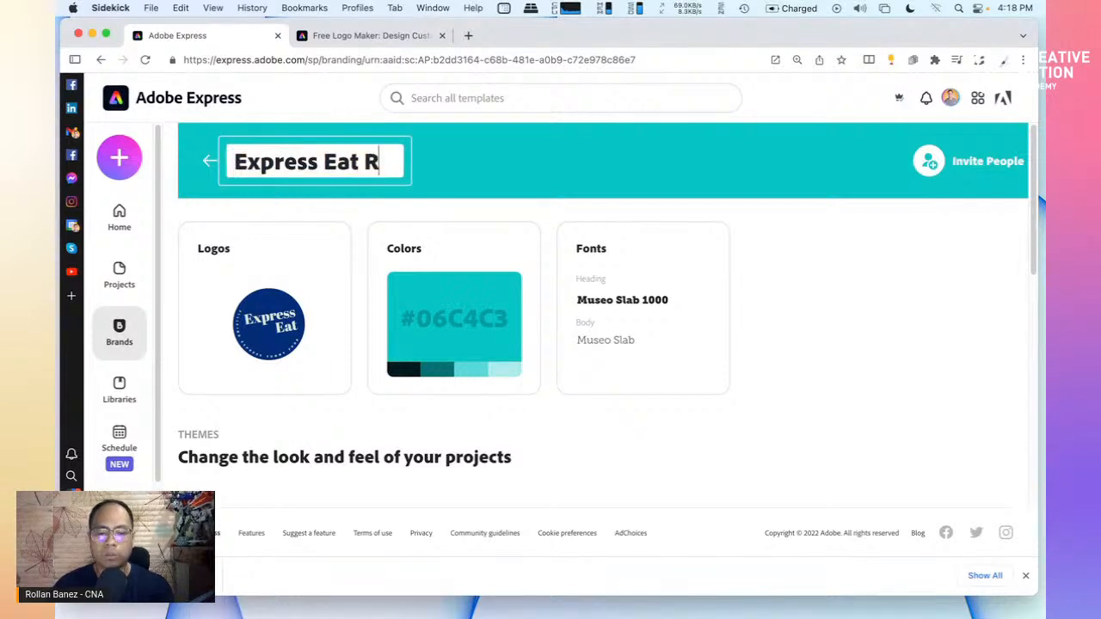
{"action": "type", "text": "tau"}
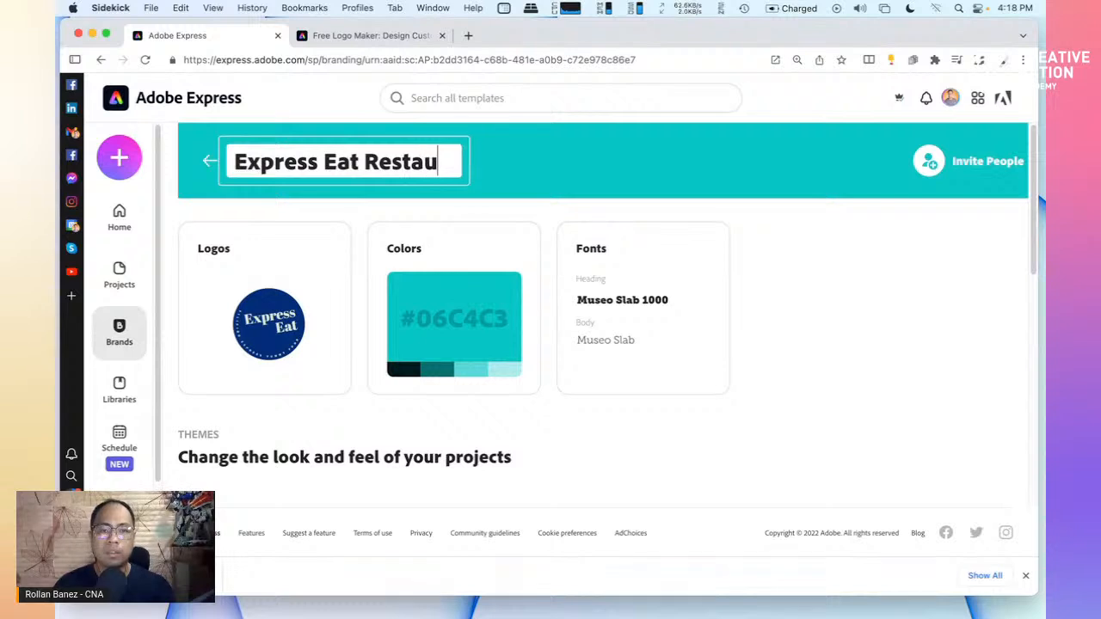
{"action": "type", "text": "rant Brand"}
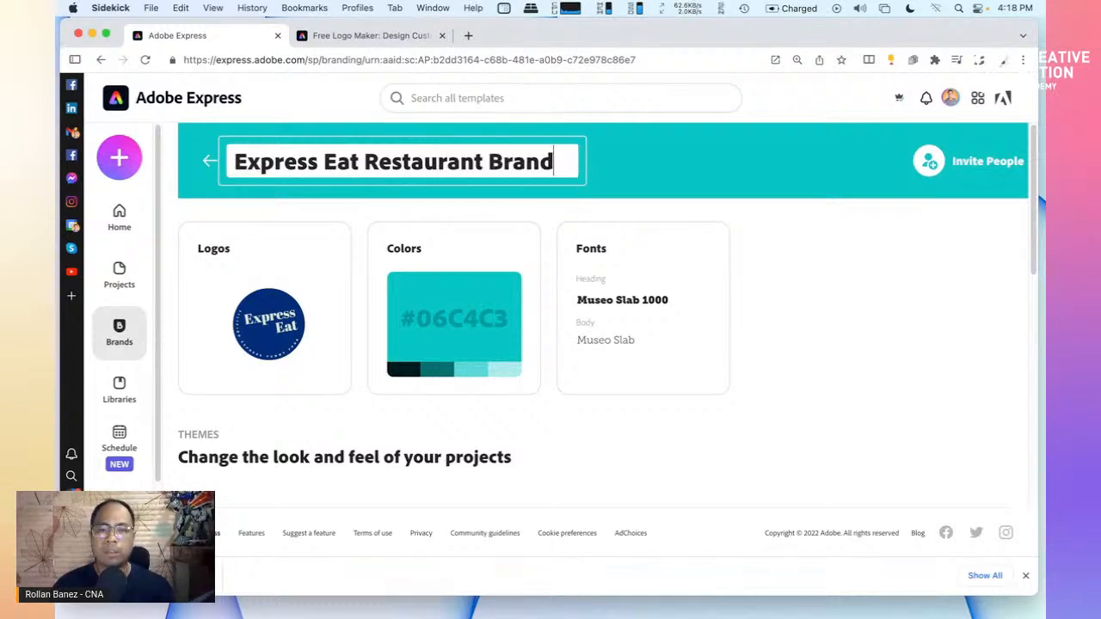
{"action": "left_click", "coordinate": [830, 287]}
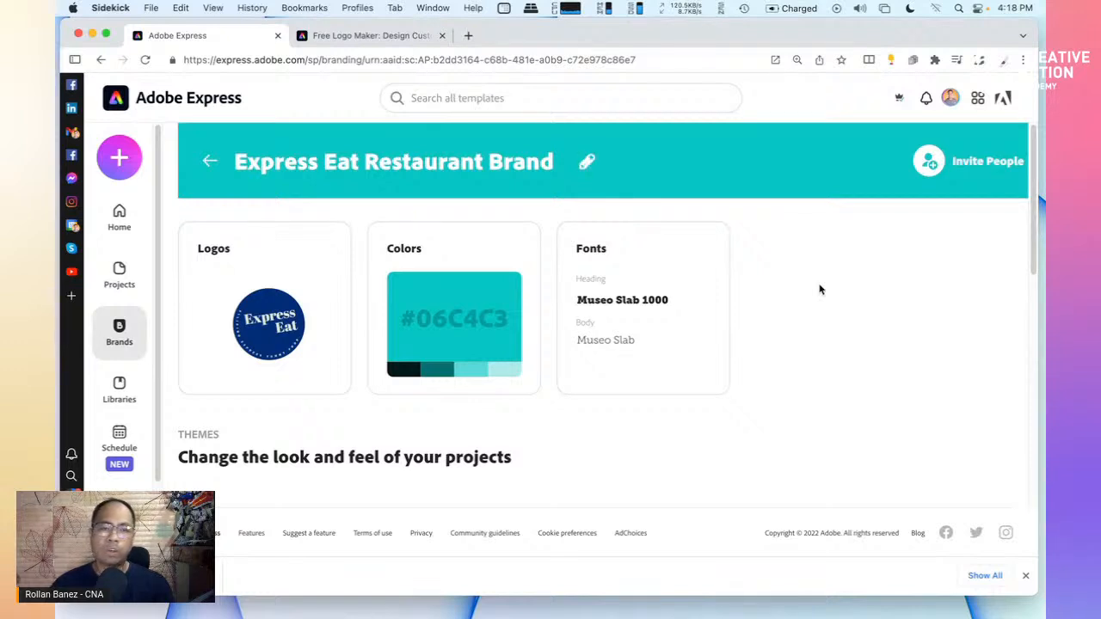
{"action": "mouse_move", "coordinate": [708, 249]}
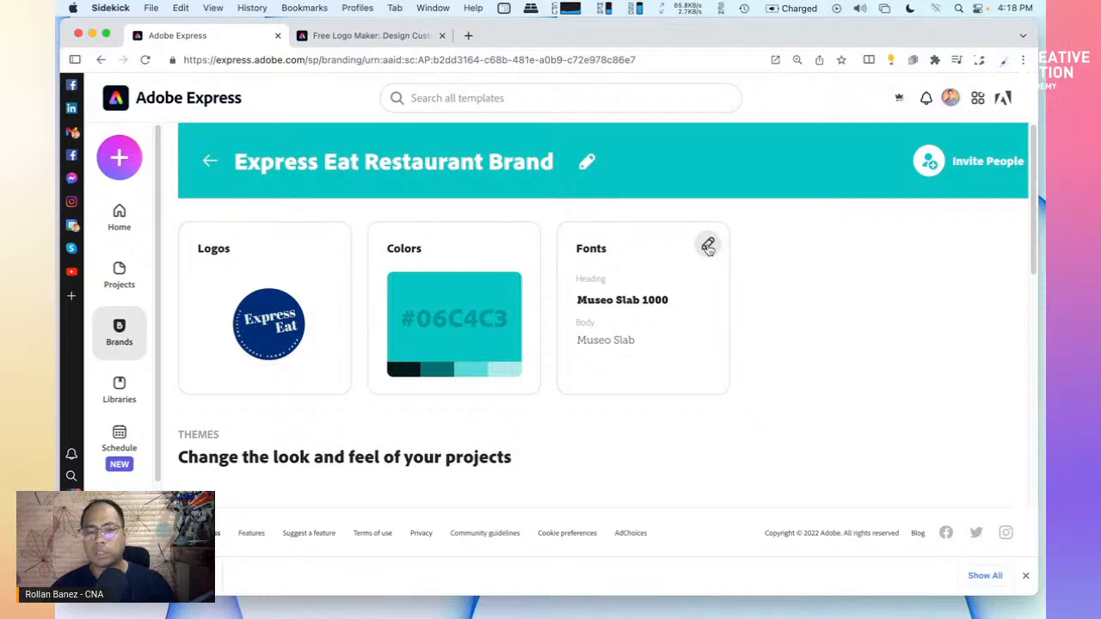
Replace the brand's body font with Acumin Pro, keeping Museo Slab 1000 for headlines
{"action": "left_click", "coordinate": [707, 246]}
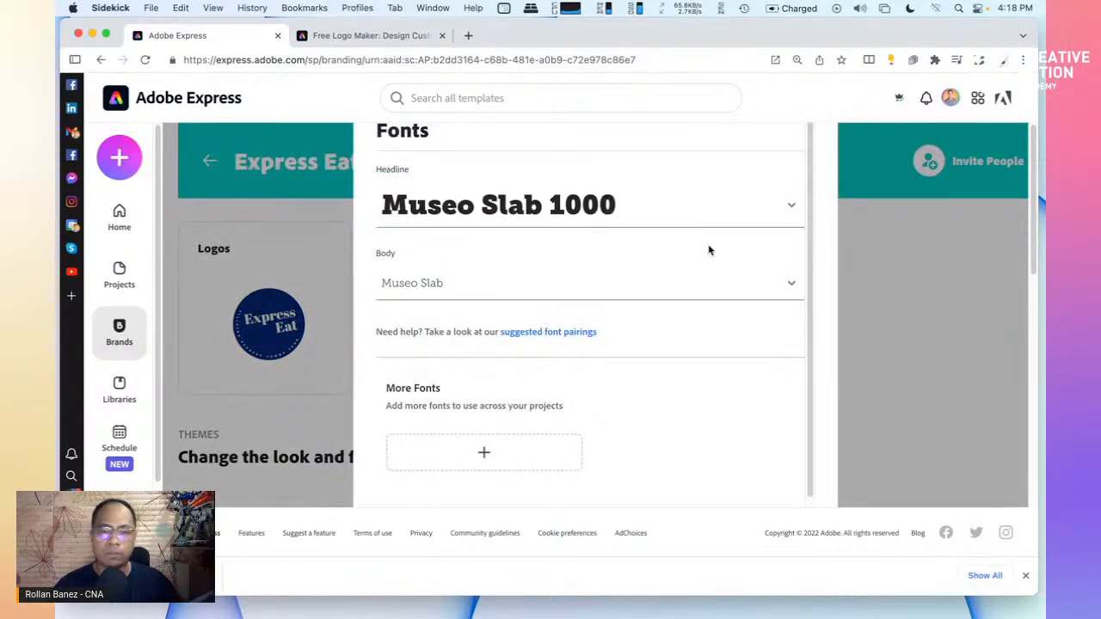
{"action": "left_click", "coordinate": [792, 286]}
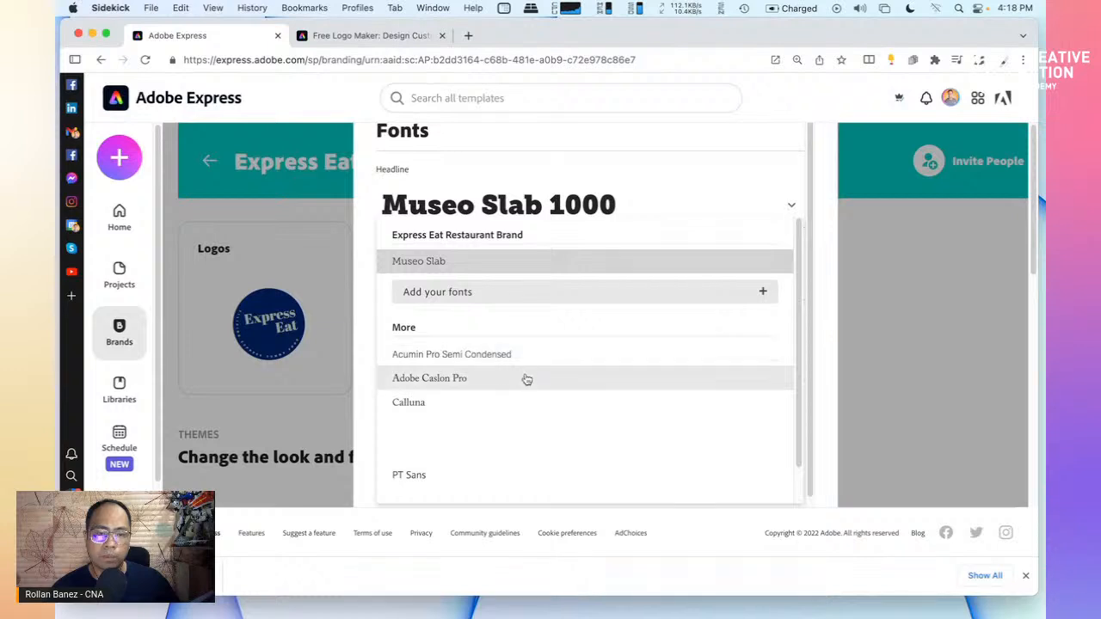
{"action": "scroll", "coordinate": [528, 383], "scroll_direction": "down", "scroll_amount": 1}
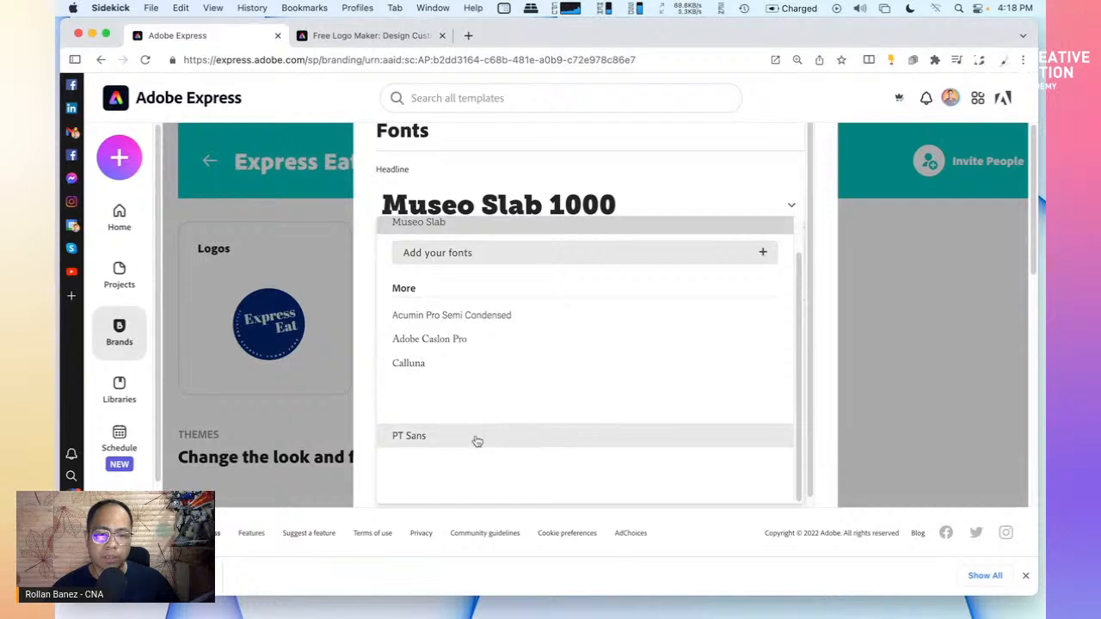
{"action": "left_click", "coordinate": [454, 321]}
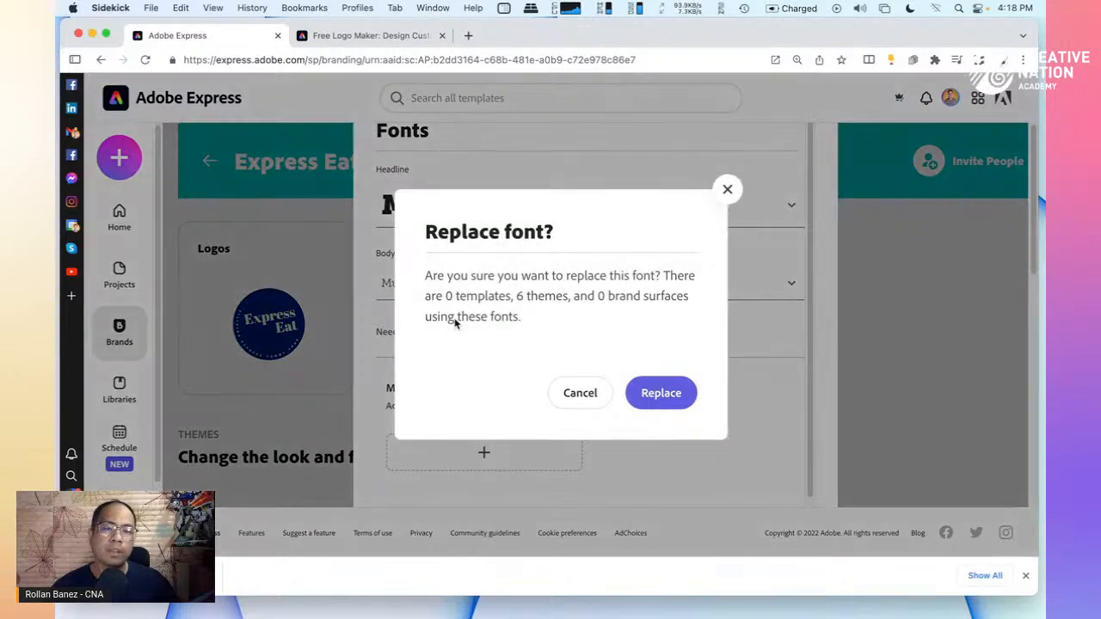
{"action": "left_click", "coordinate": [651, 393]}
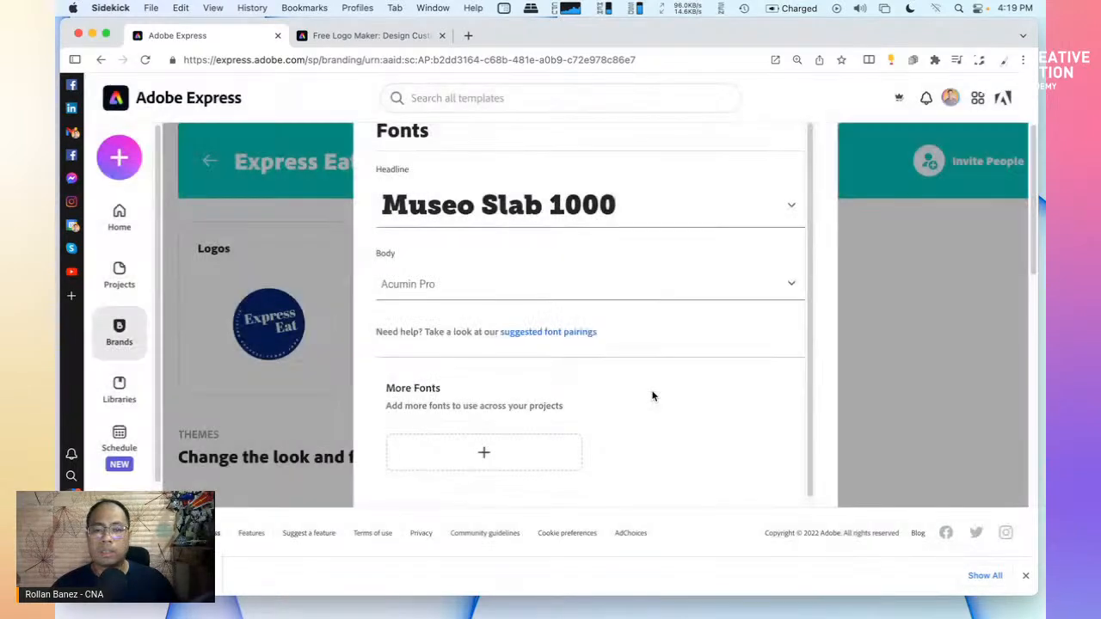
Apply the suggested Calluna Bold / Proxima Nova font pairing to the brand
{"action": "left_click", "coordinate": [561, 333]}
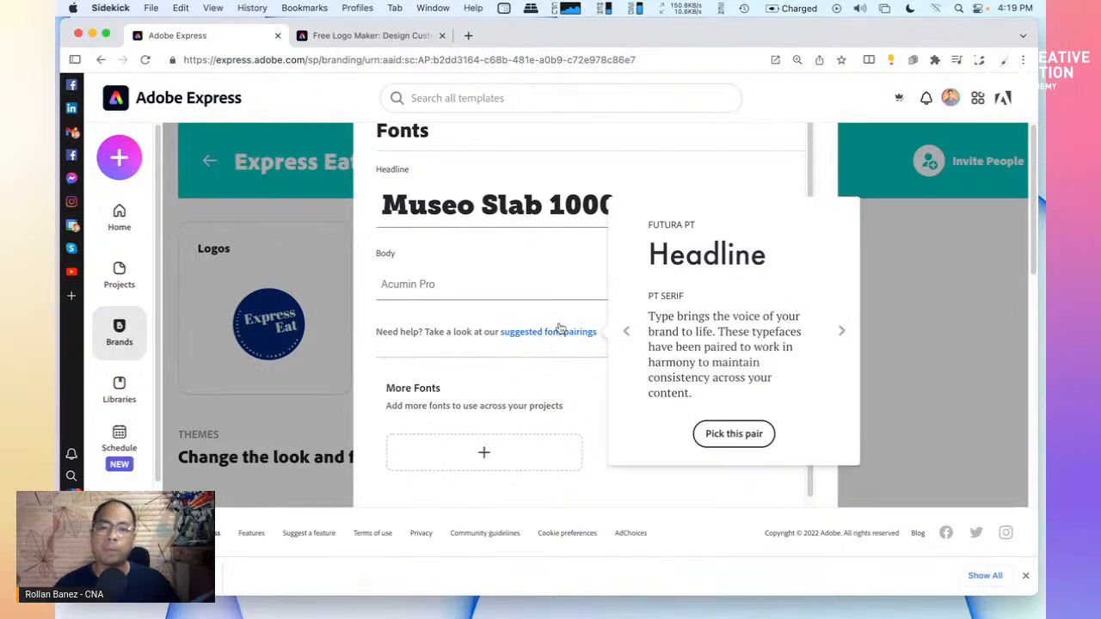
{"action": "left_click", "coordinate": [841, 333]}
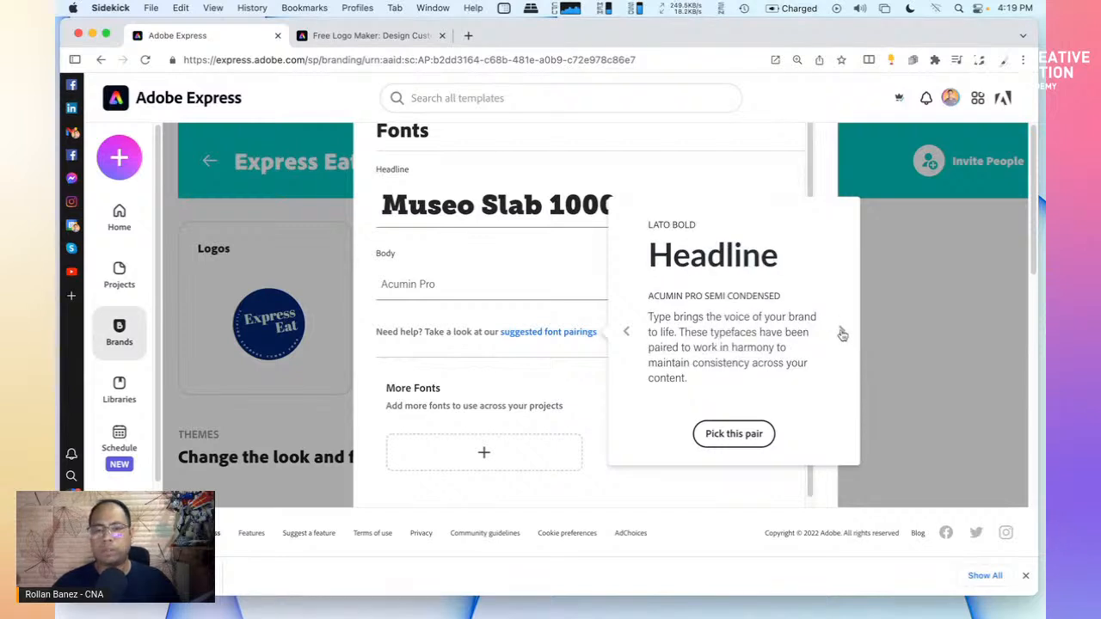
{"action": "left_click", "coordinate": [841, 334]}
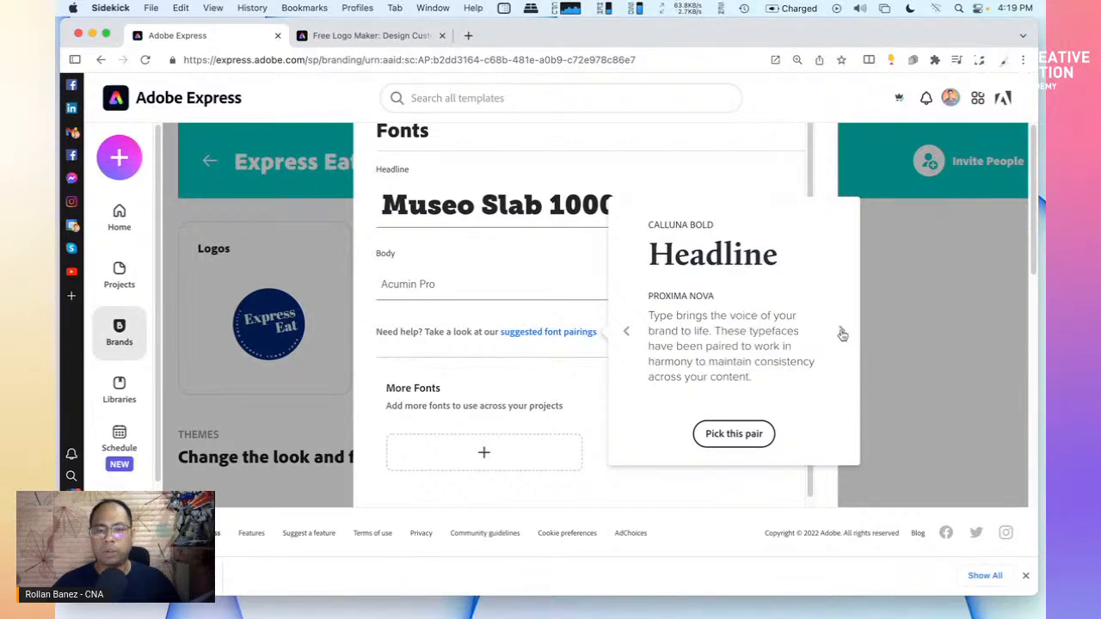
{"action": "left_click", "coordinate": [733, 436]}
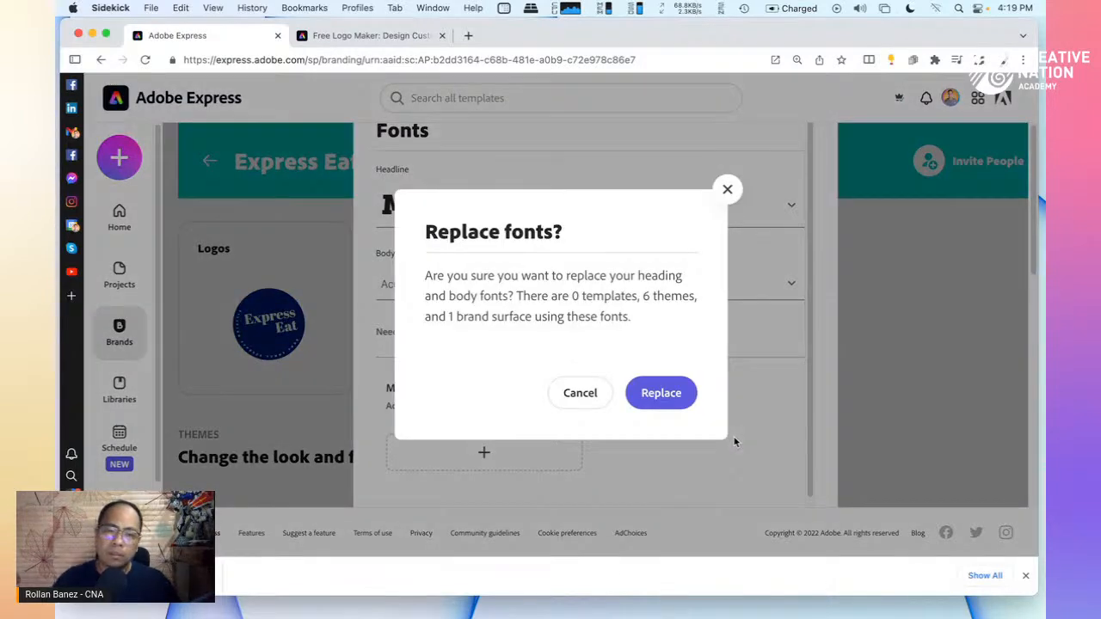
{"action": "left_click", "coordinate": [652, 395]}
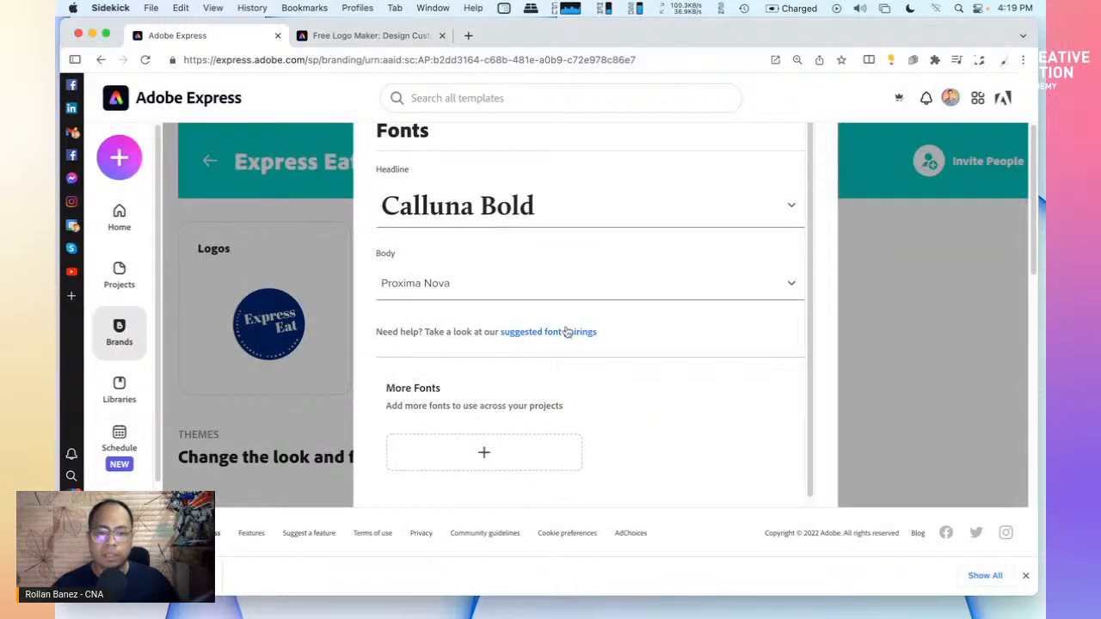
Dismiss the browser's download bar at the bottom of the window
{"action": "scroll", "coordinate": [673, 402], "scroll_direction": "down", "scroll_amount": 1}
{"action": "scroll", "coordinate": [674, 402], "scroll_direction": "up", "scroll_amount": 1}
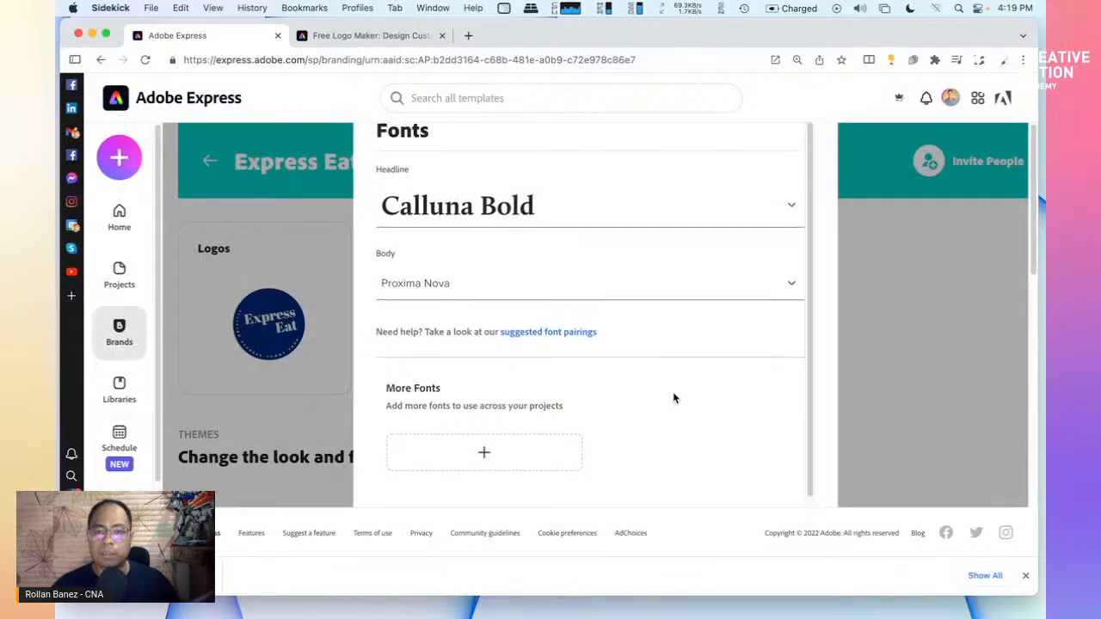
{"action": "left_click", "coordinate": [1025, 577]}
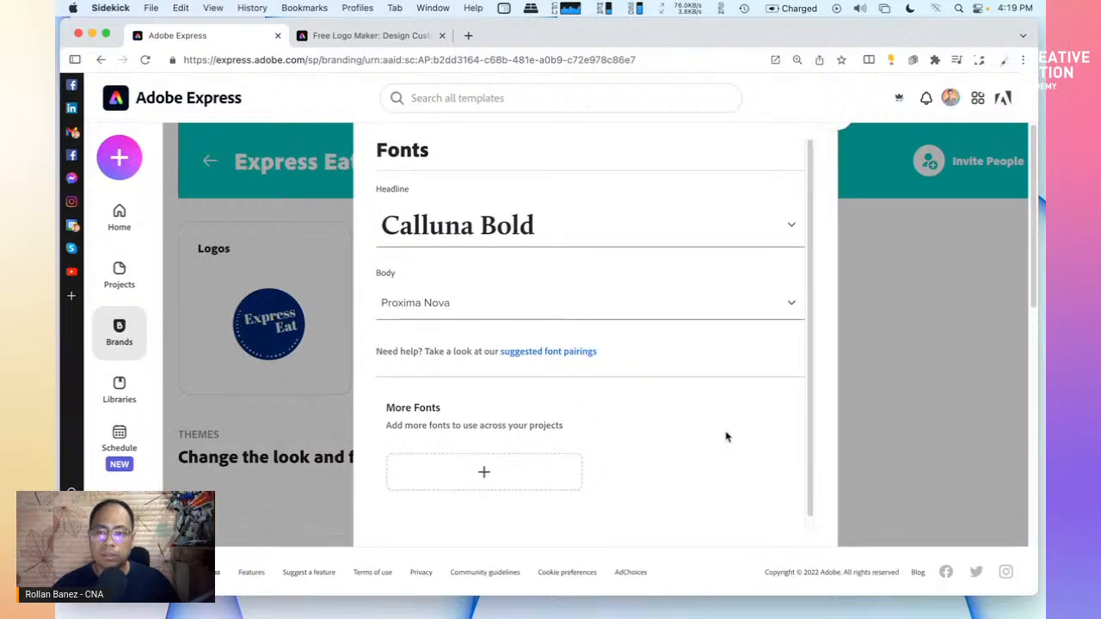
Add a fully saturated bright red as an extra brand colour
{"action": "left_click", "coordinate": [836, 131]}
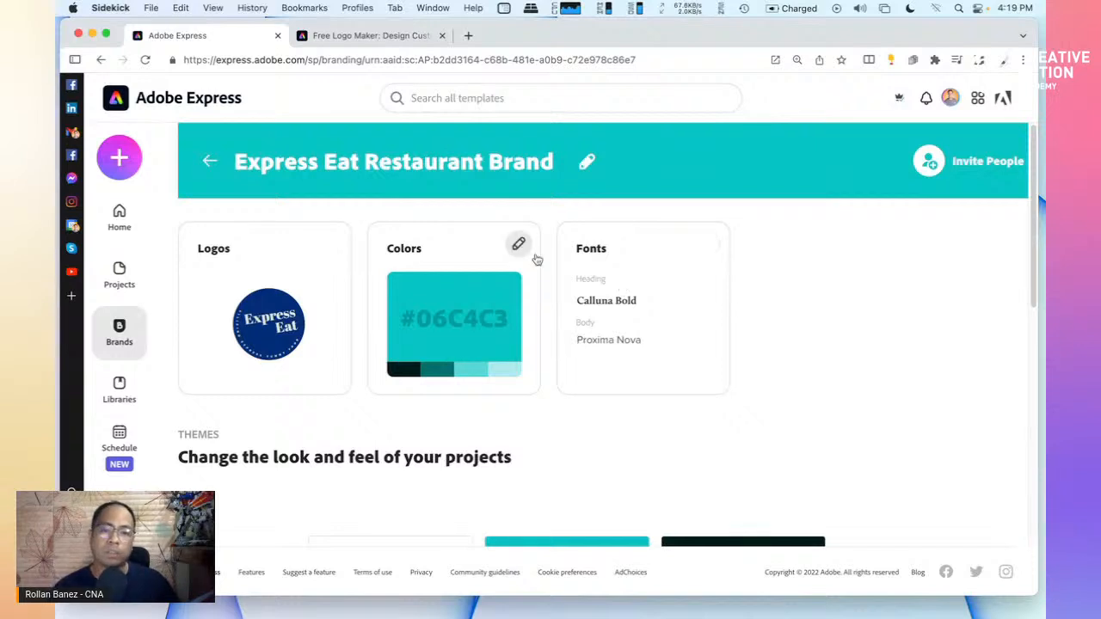
{"action": "left_click", "coordinate": [518, 244]}
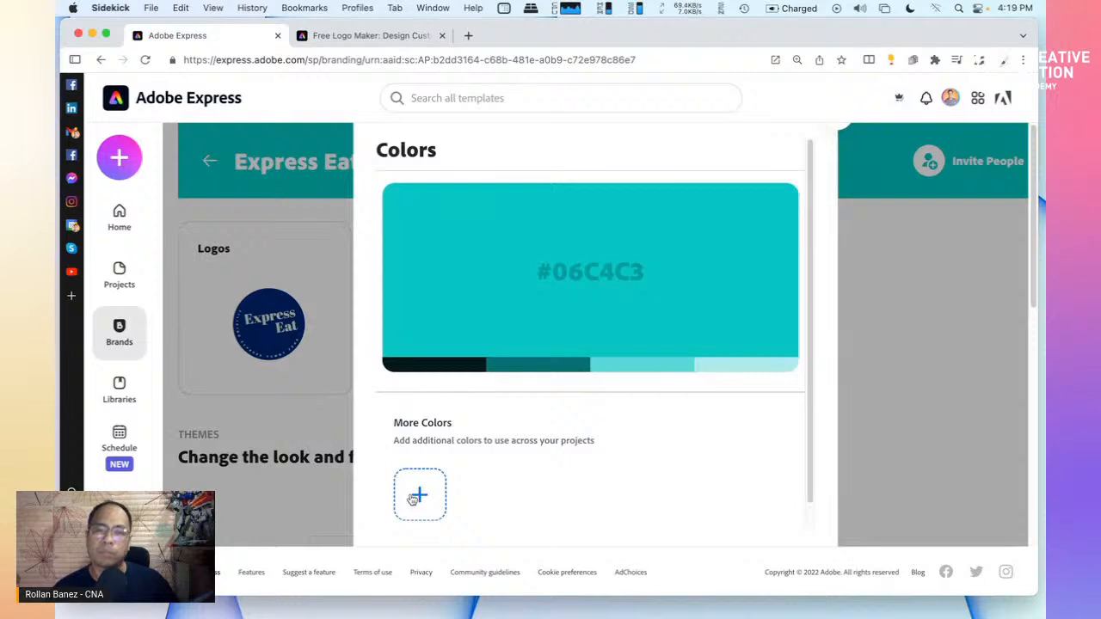
{"action": "left_click", "coordinate": [418, 495]}
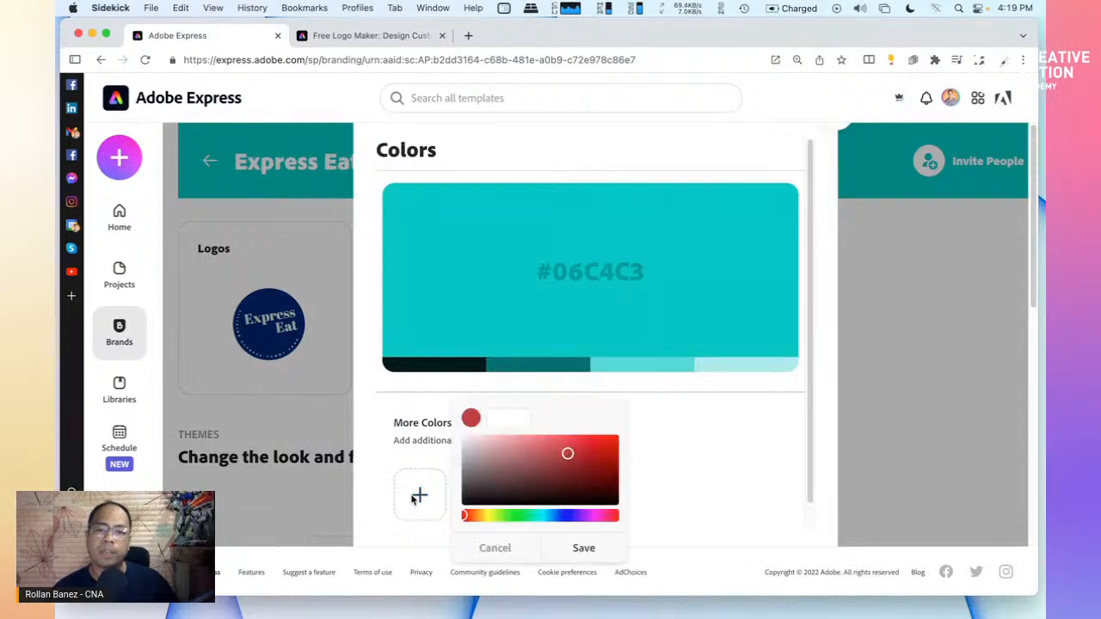
{"action": "left_click", "coordinate": [539, 515]}
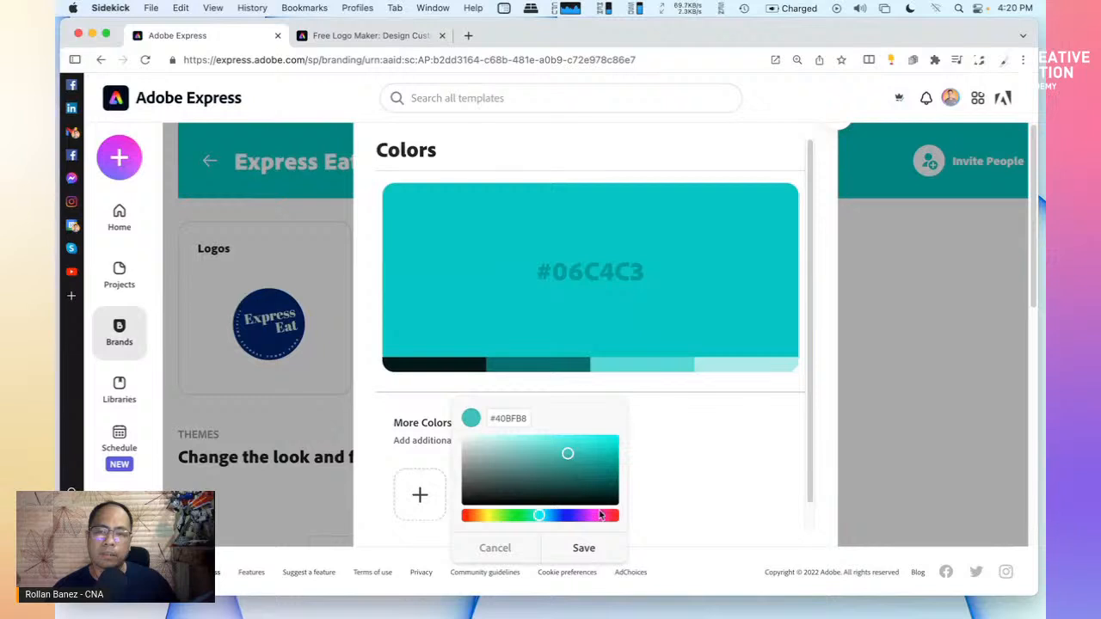
{"action": "left_click_drag", "start_coordinate": [608, 520], "coordinate": [616, 516]}
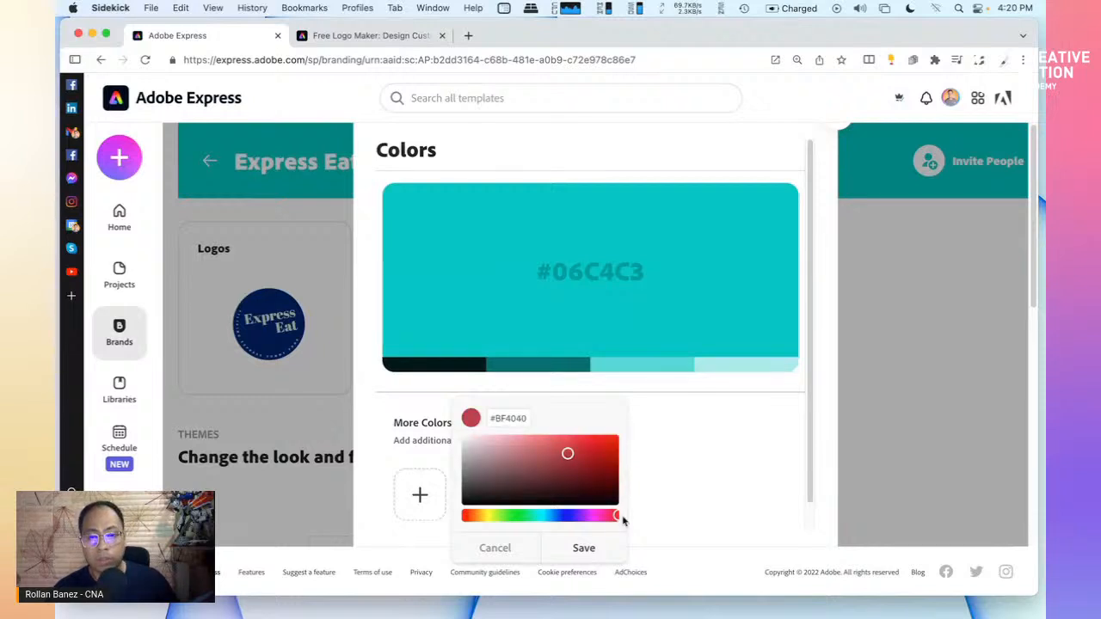
{"action": "left_click_drag", "start_coordinate": [615, 440], "coordinate": [632, 440]}
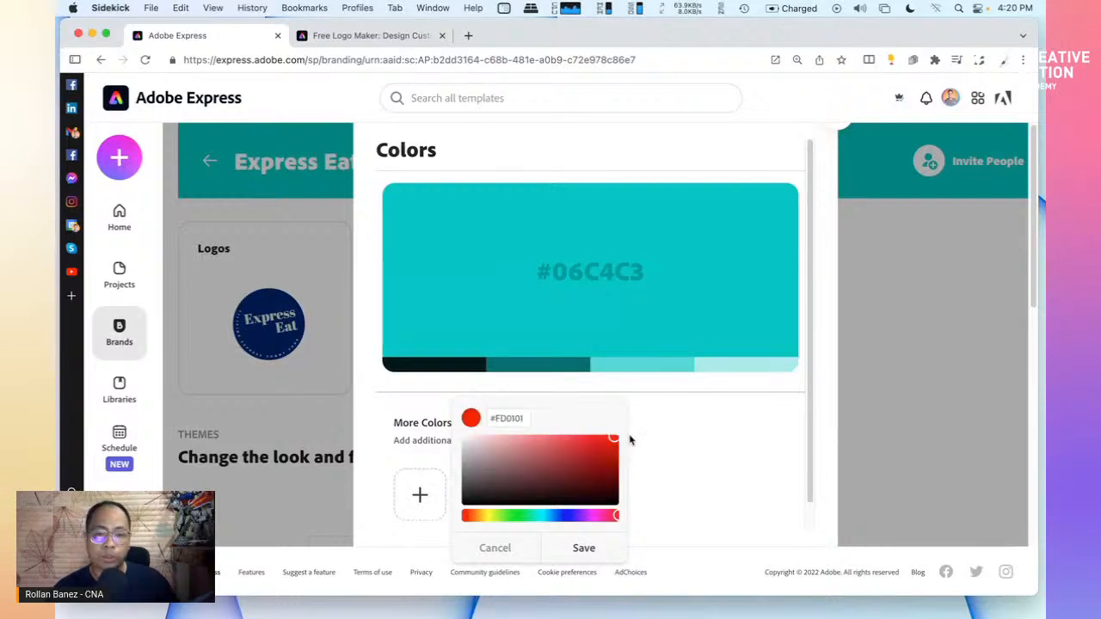
{"action": "left_click", "coordinate": [584, 550]}
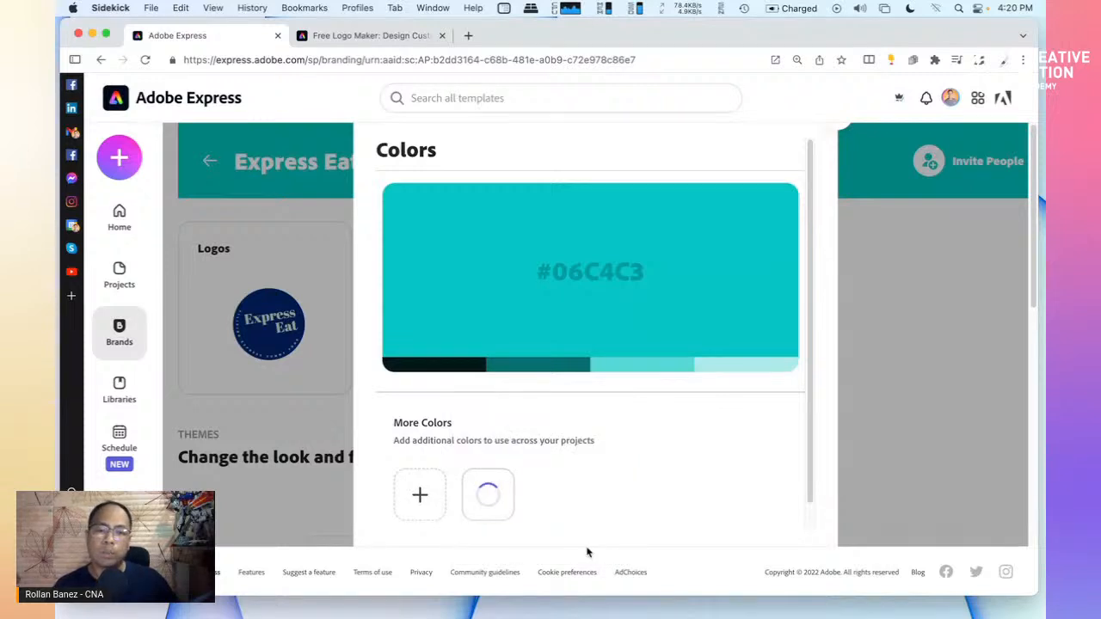
Add a bright, saturated orange as a second extra brand colour
{"action": "left_click", "coordinate": [419, 495]}
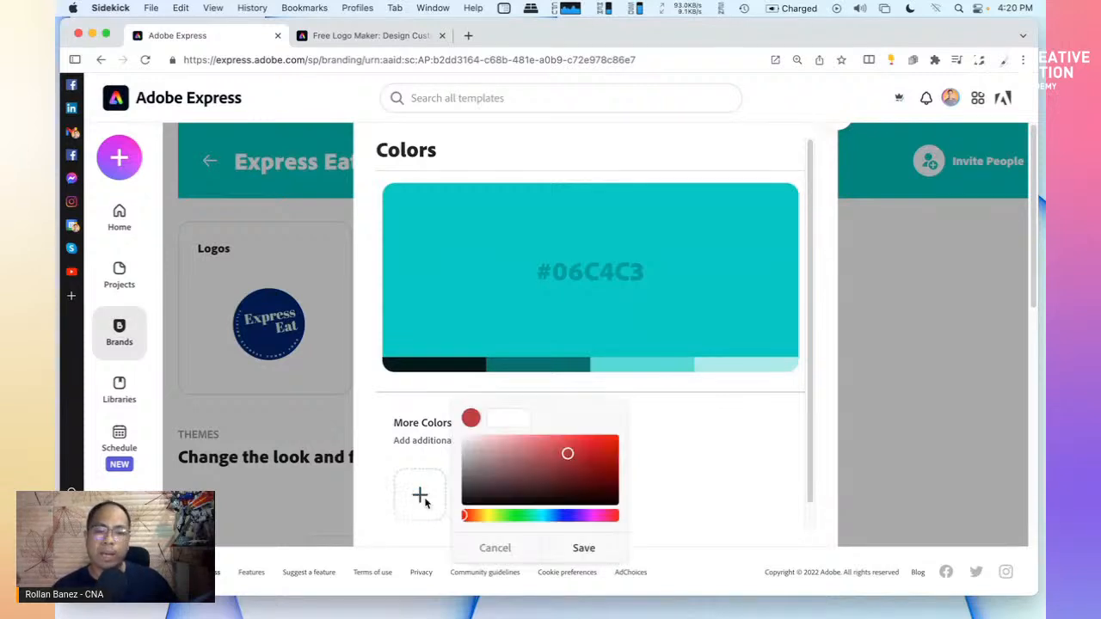
{"action": "left_click", "coordinate": [478, 516]}
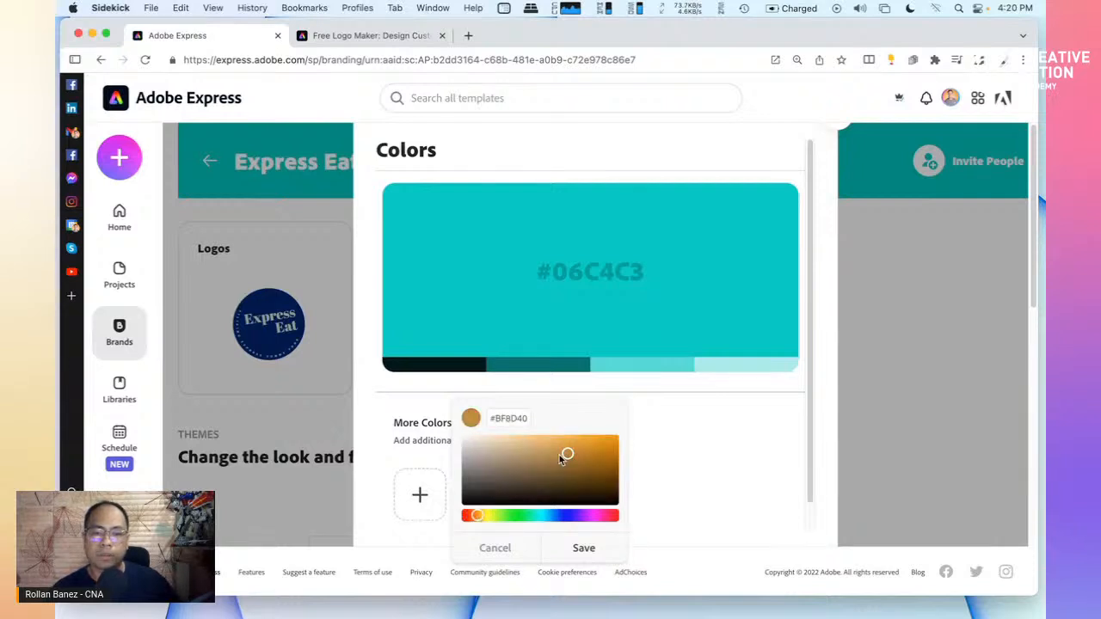
{"action": "left_click_drag", "start_coordinate": [478, 517], "coordinate": [471, 517]}
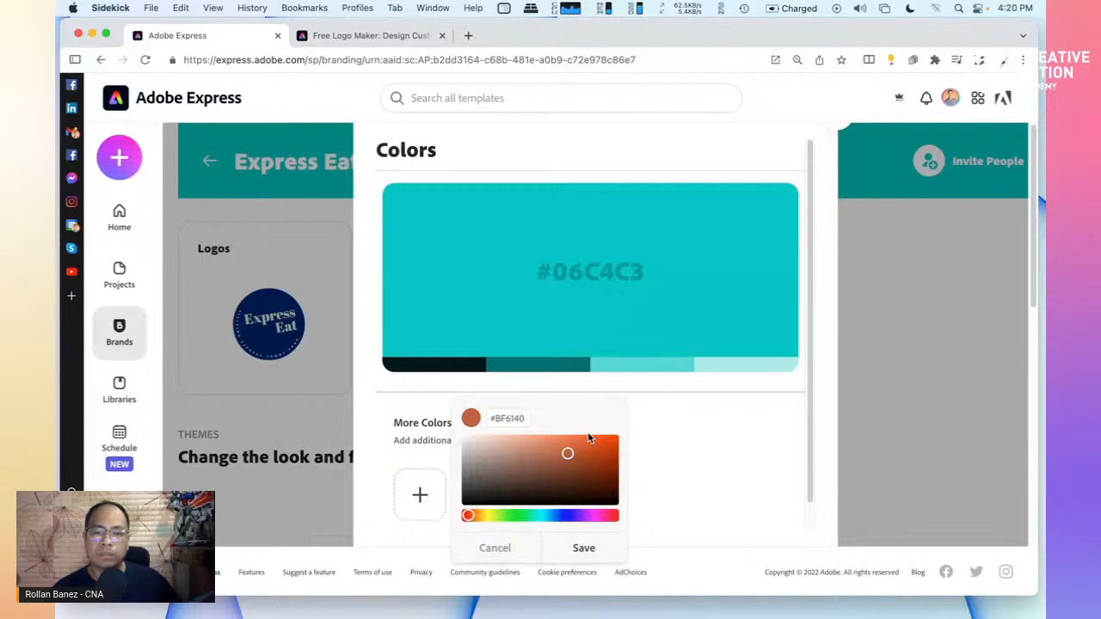
{"action": "left_click_drag", "start_coordinate": [568, 453], "coordinate": [614, 434]}
{"action": "left_click", "coordinate": [584, 549]}
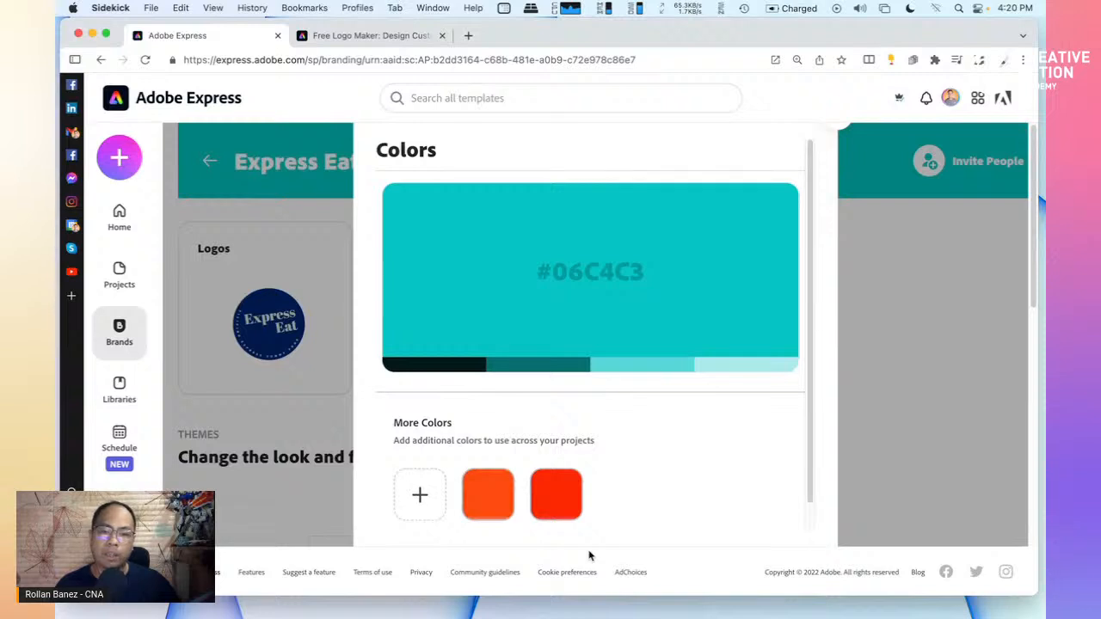
Add blue #015BCA as a third extra brand colour
{"action": "scroll", "coordinate": [654, 460], "scroll_direction": "down", "scroll_amount": 1}
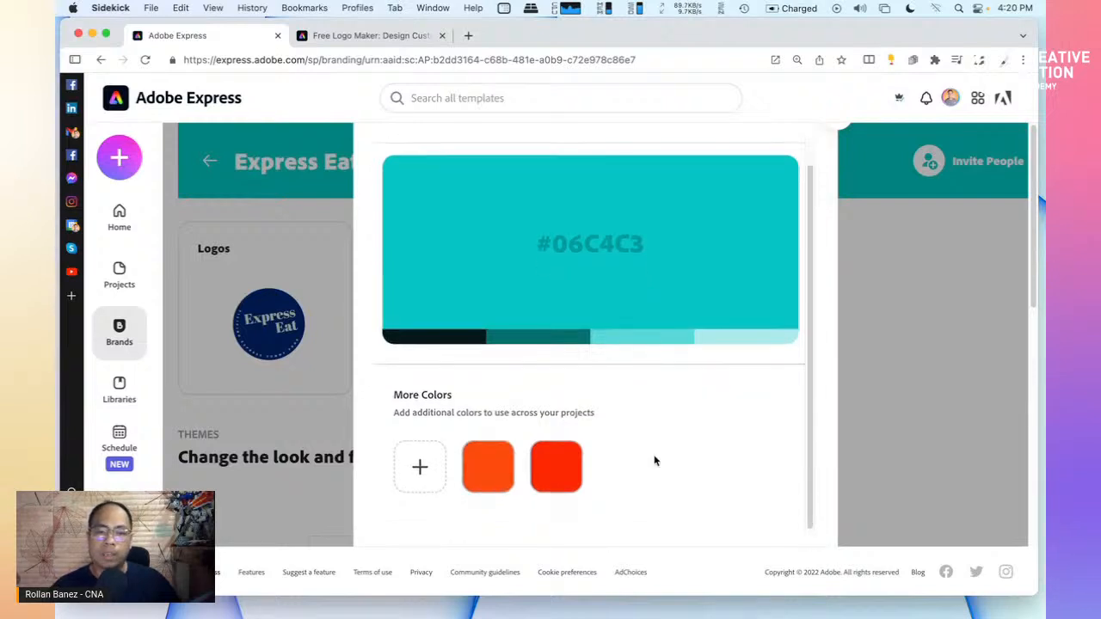
{"action": "left_click", "coordinate": [420, 469]}
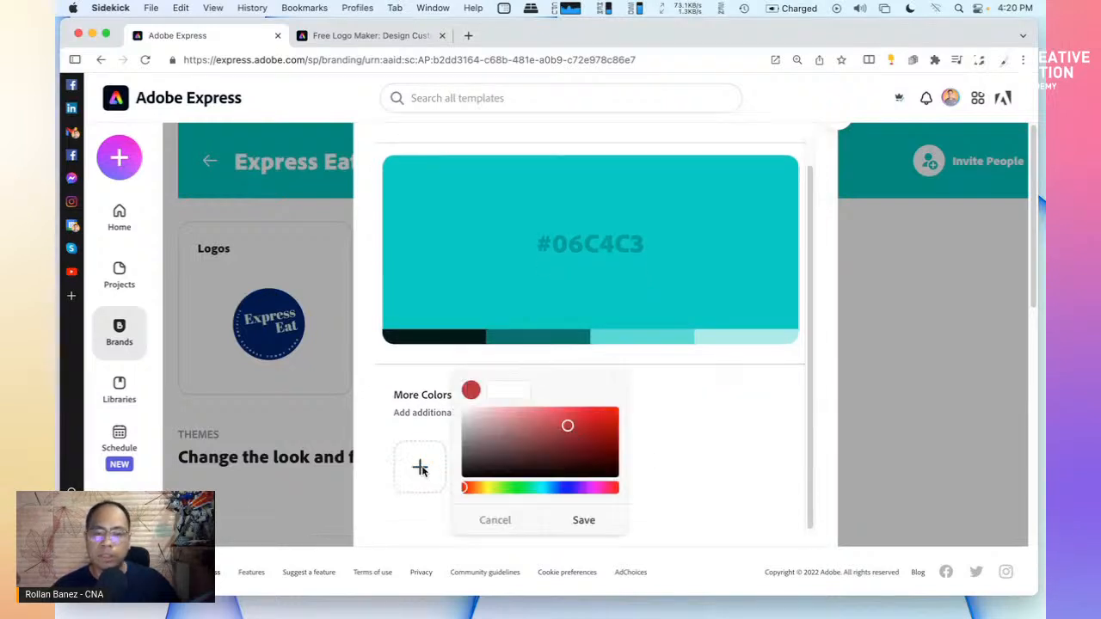
{"action": "left_click", "coordinate": [556, 489]}
{"action": "left_click", "coordinate": [599, 423]}
{"action": "left_click_drag", "start_coordinate": [599, 423], "coordinate": [624, 422]}
{"action": "left_click", "coordinate": [582, 520]}
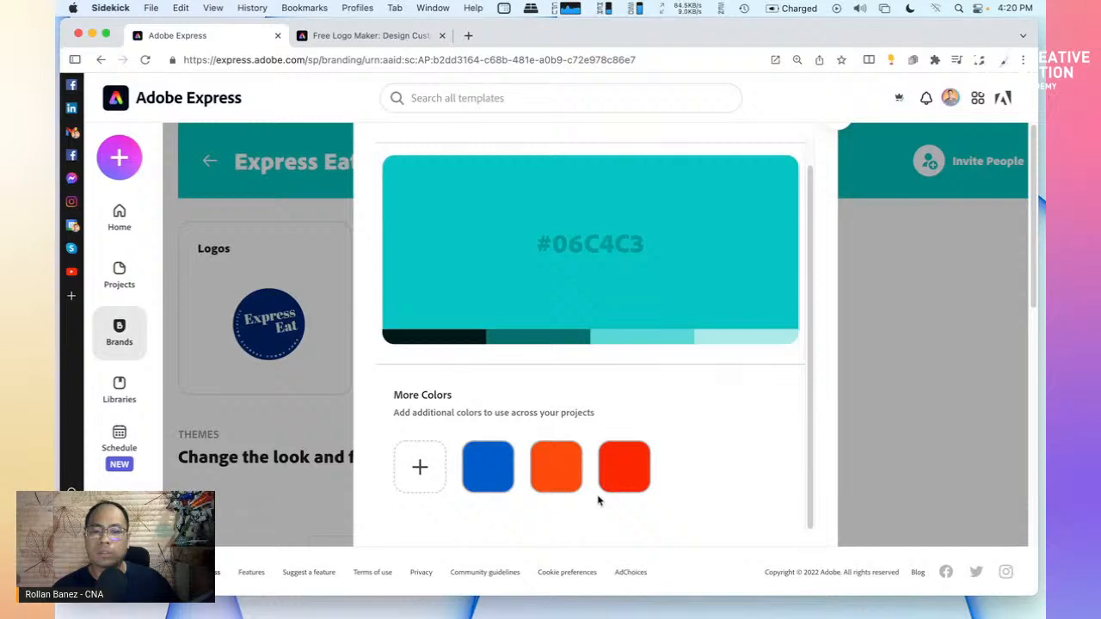
{"action": "left_click", "coordinate": [488, 467]}
{"action": "left_click", "coordinate": [459, 525]}
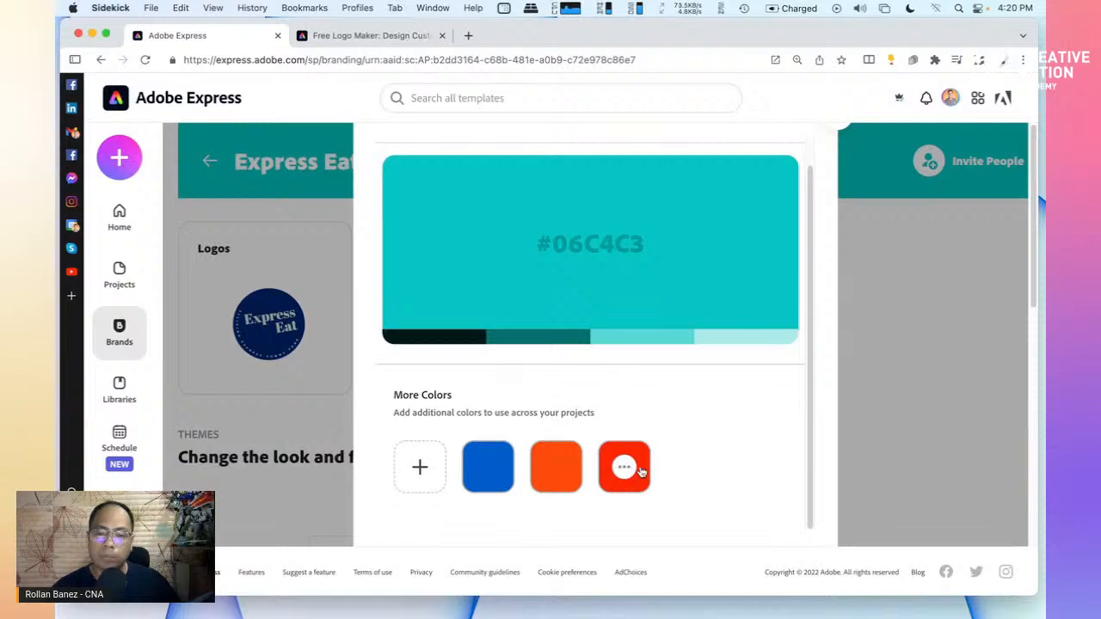
Make red #FD0101 the brand's primary colour and close the colours editor
{"action": "left_click", "coordinate": [626, 467]}
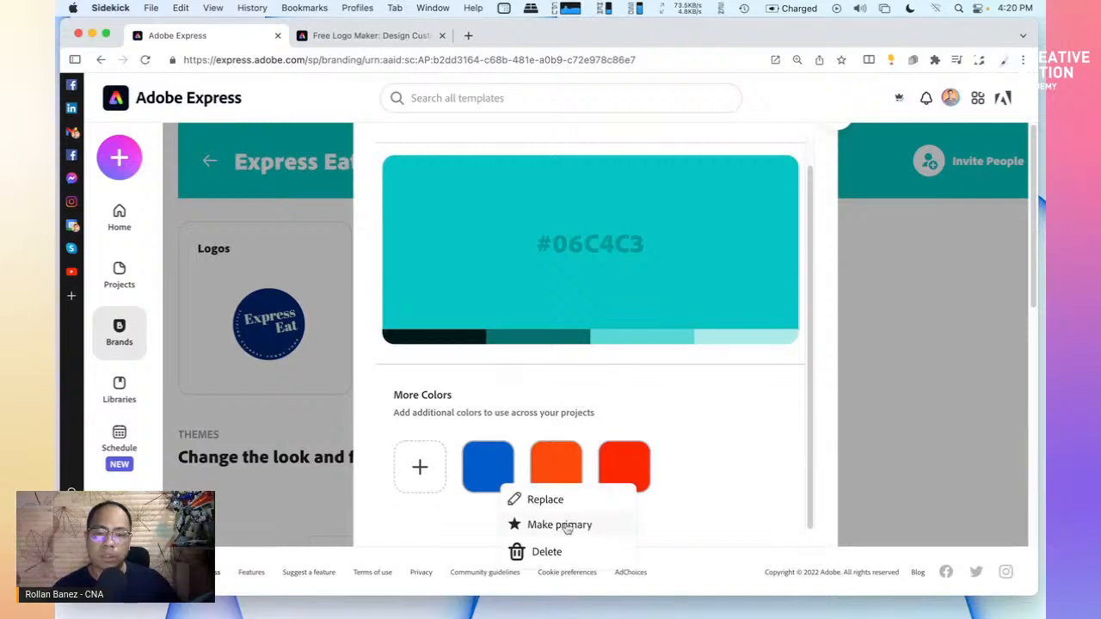
{"action": "left_click", "coordinate": [544, 498]}
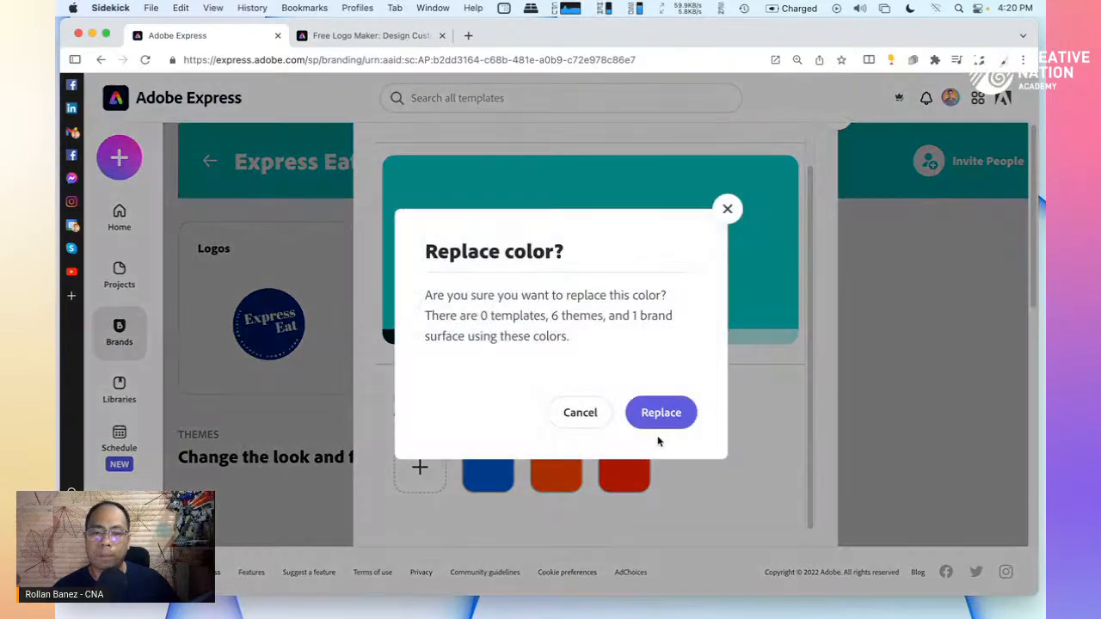
{"action": "left_click", "coordinate": [659, 411]}
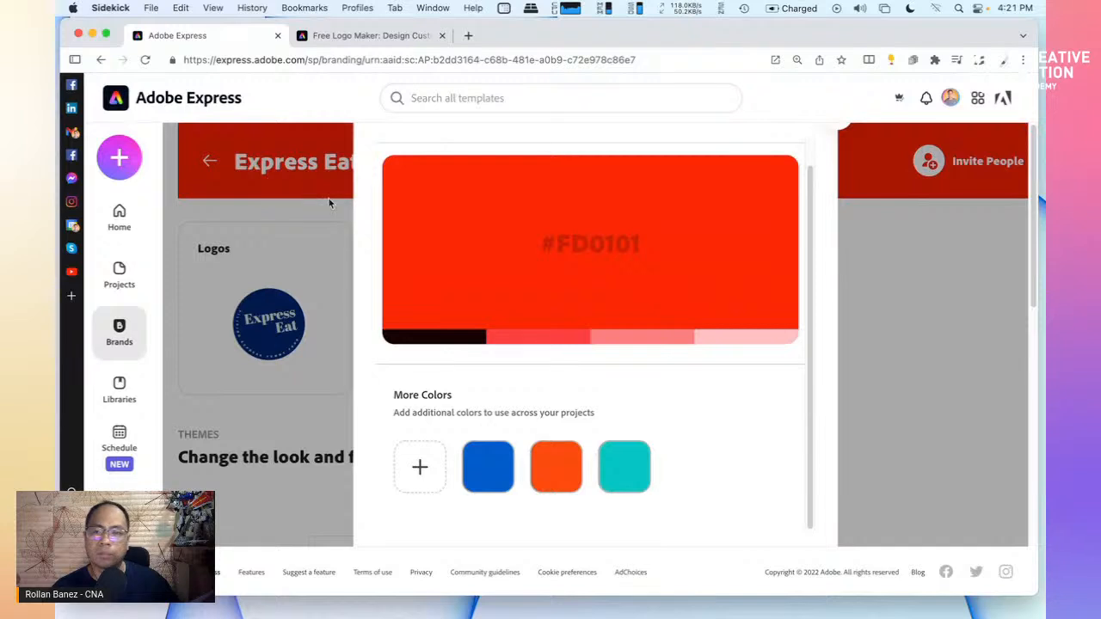
{"action": "left_click", "coordinate": [841, 131]}
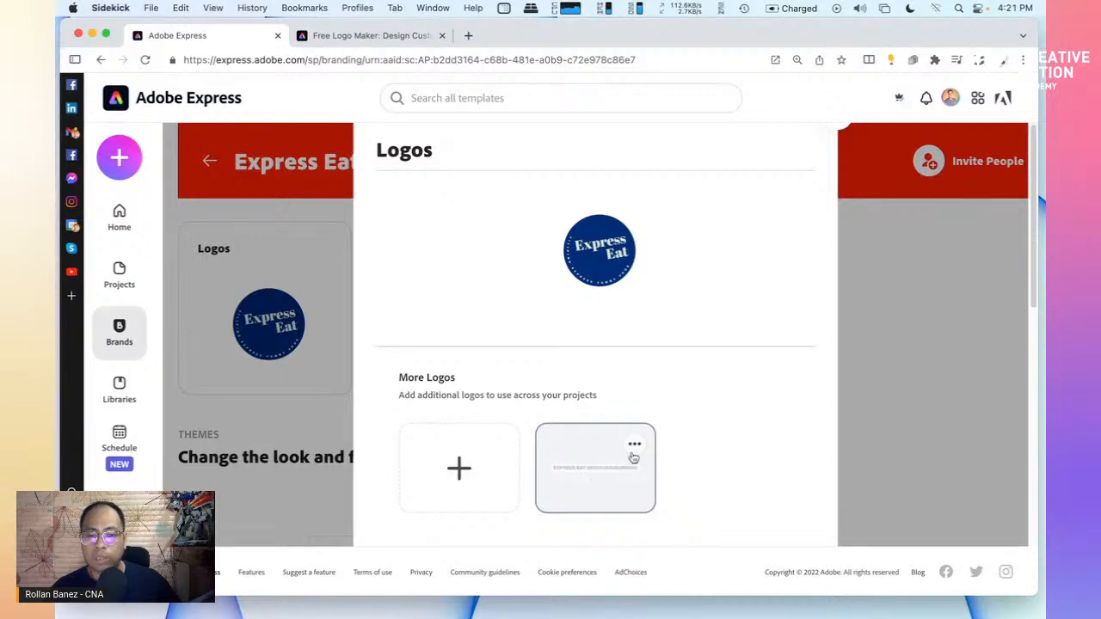
Upload Express Eat-logos_white.png into the brand's More Logos
{"action": "left_click", "coordinate": [459, 470]}
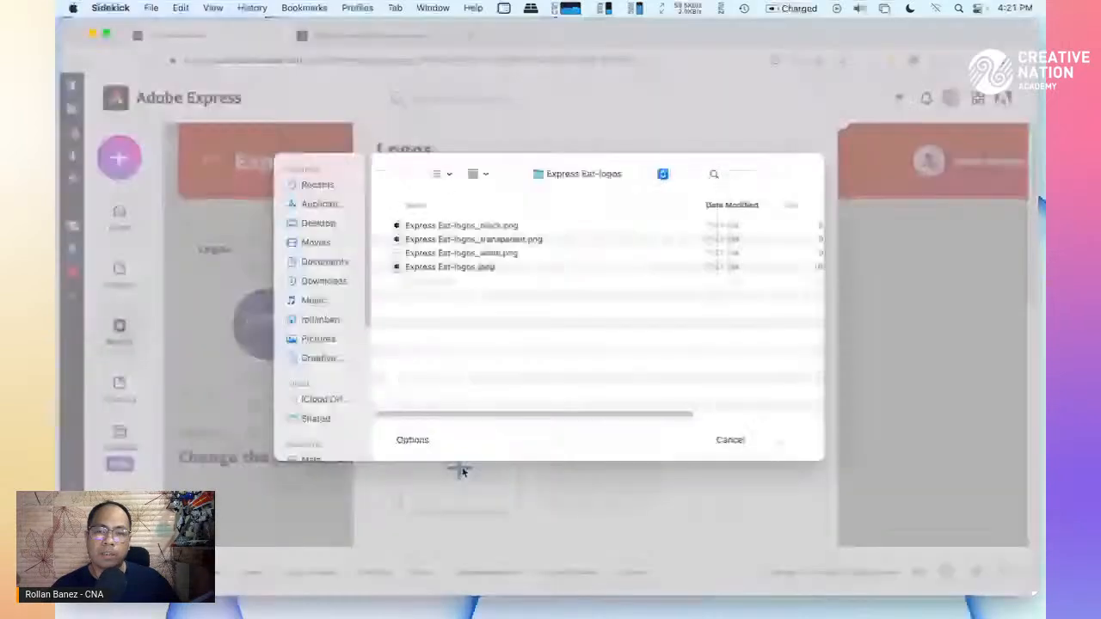
{"action": "left_click", "coordinate": [470, 255]}
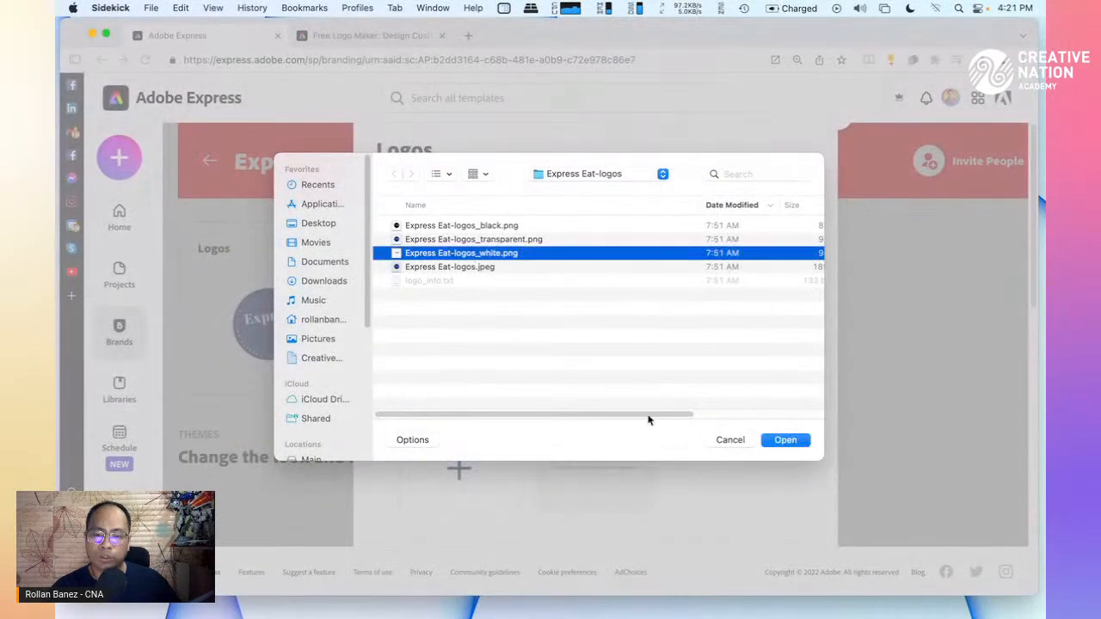
{"action": "left_click", "coordinate": [785, 440]}
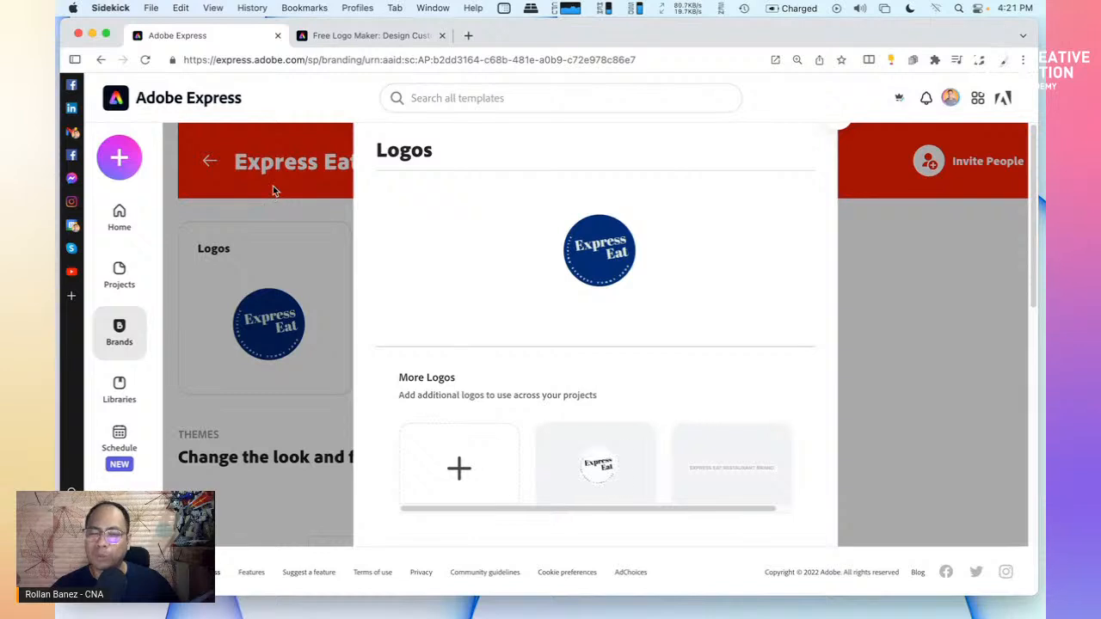
Upload Express Eat-logos_black.png into the brand's More Logos
{"action": "left_click", "coordinate": [458, 476]}
{"action": "left_click", "coordinate": [461, 228]}
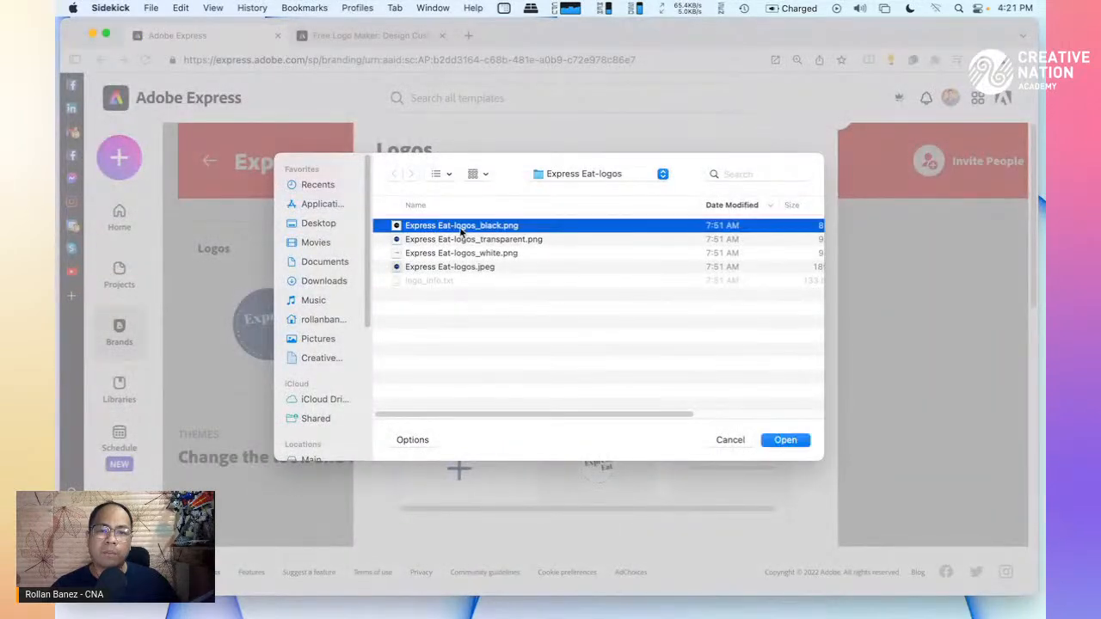
{"action": "left_click", "coordinate": [782, 440]}
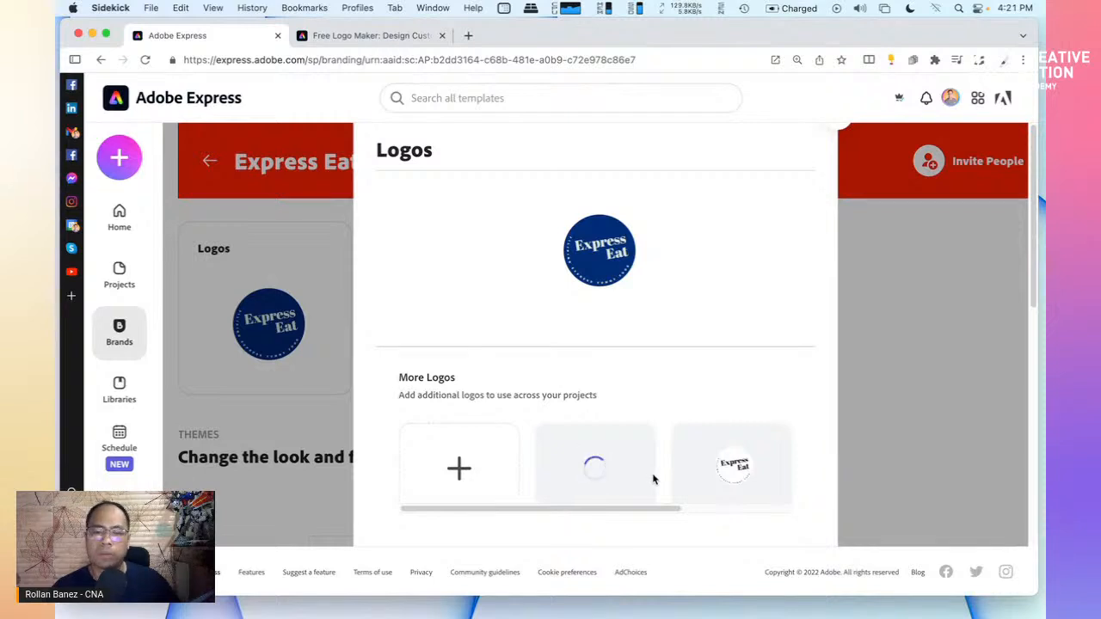
{"action": "scroll", "coordinate": [650, 473], "scroll_direction": "down", "scroll_amount": 3}
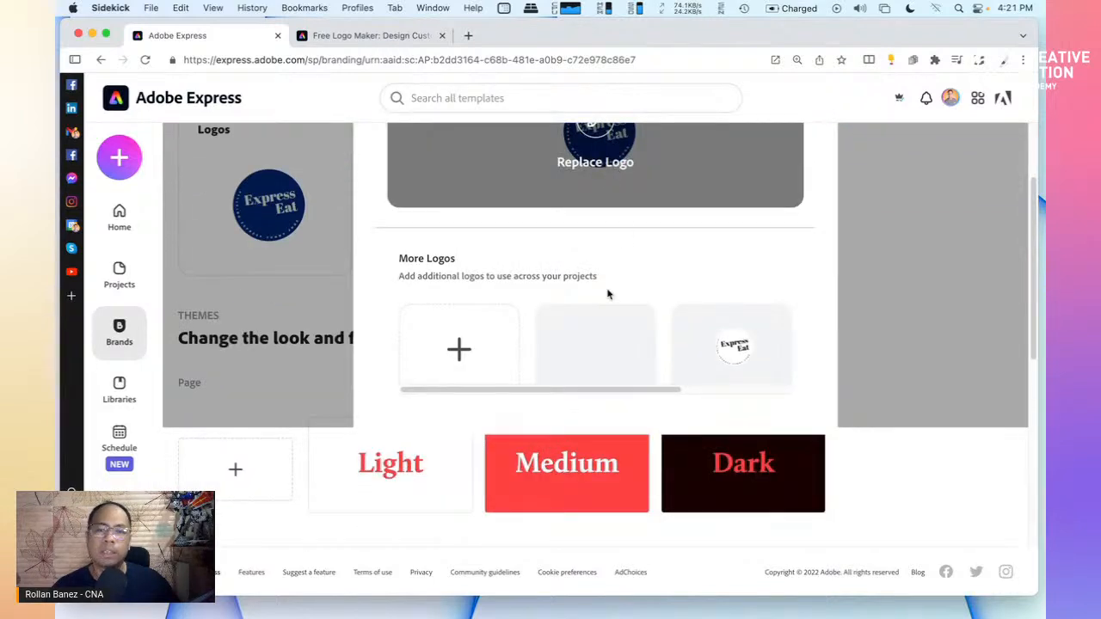
{"action": "scroll", "coordinate": [612, 344], "scroll_direction": "up", "scroll_amount": 3}
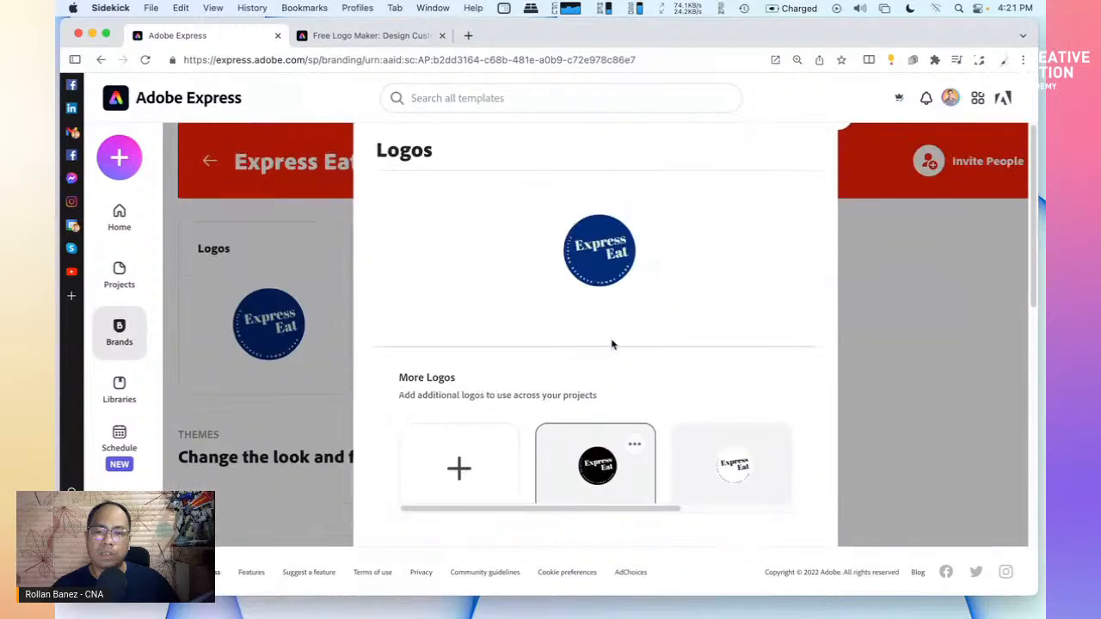
Set the black Express Eat logo as the primary logo, replacing the navy one
{"action": "left_click", "coordinate": [634, 447]}
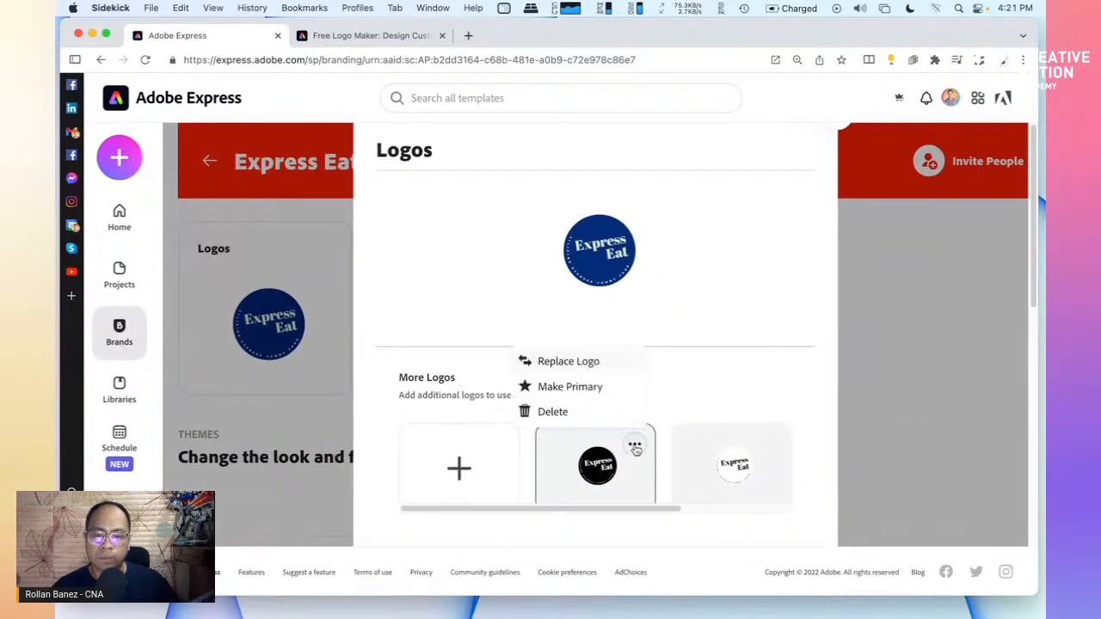
{"action": "left_click", "coordinate": [585, 386]}
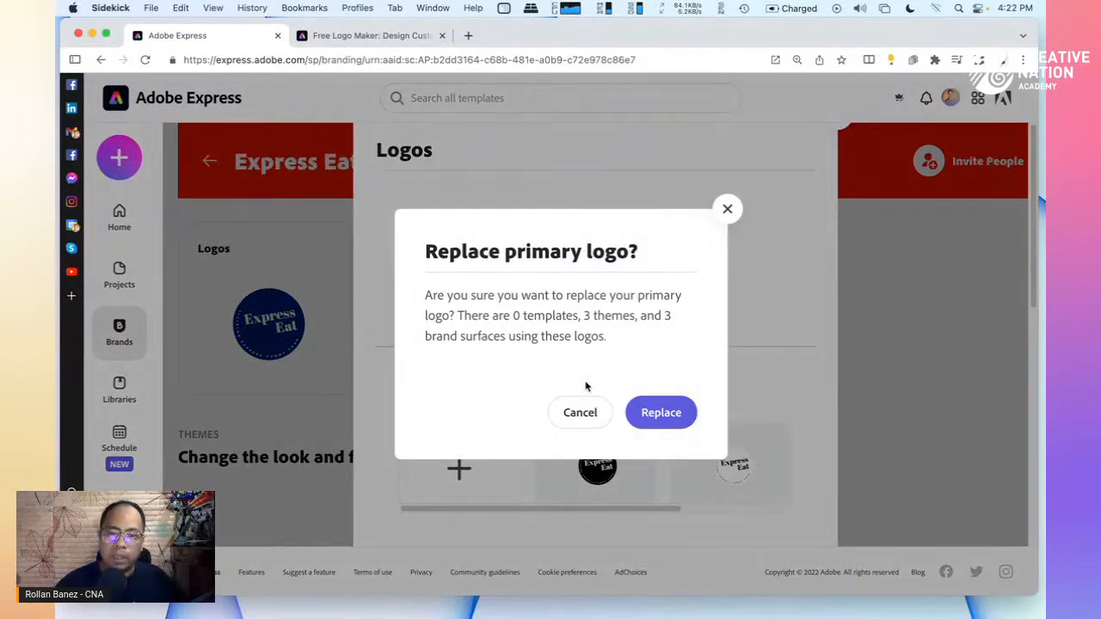
{"action": "left_click", "coordinate": [643, 414]}
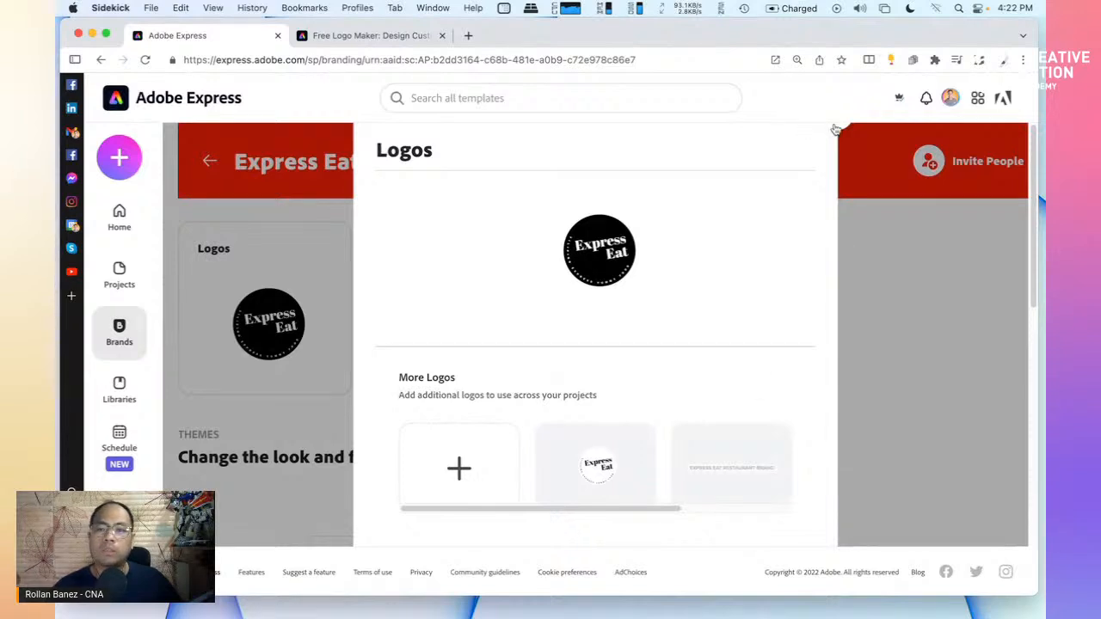
{"action": "key", "text": "Escape"}
Scroll through the brand's red Light, Medium, Dark themes and black-logo branded surfaces
{"action": "scroll", "coordinate": [588, 413], "scroll_direction": "down", "scroll_amount": 3}
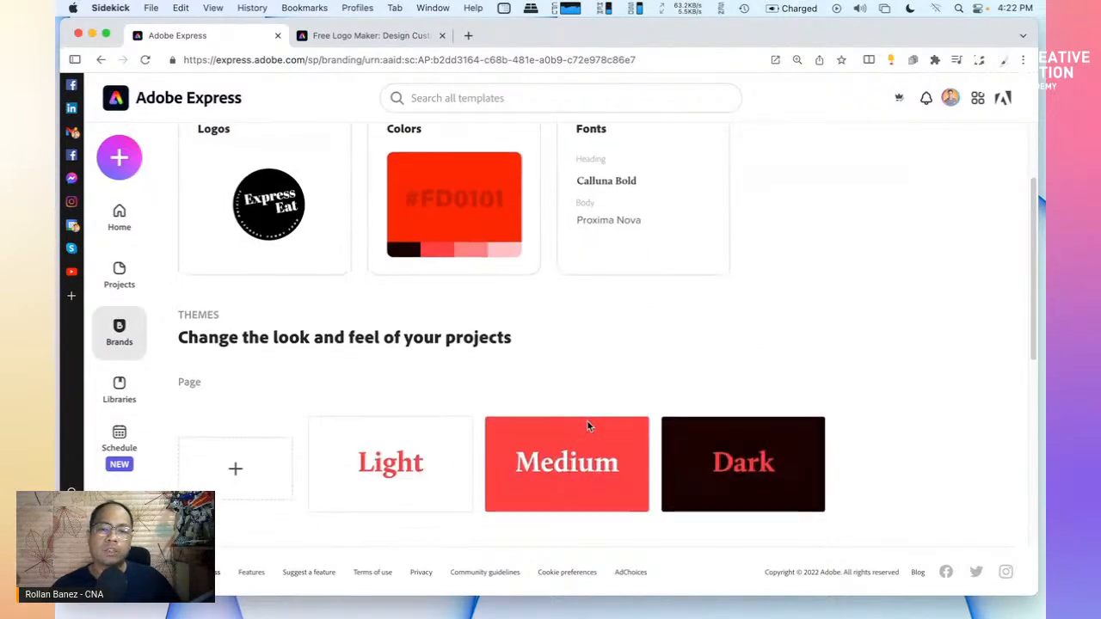
{"action": "scroll", "coordinate": [587, 423], "scroll_direction": "down", "scroll_amount": 3}
{"action": "scroll", "coordinate": [585, 422], "scroll_direction": "up", "scroll_amount": 2}
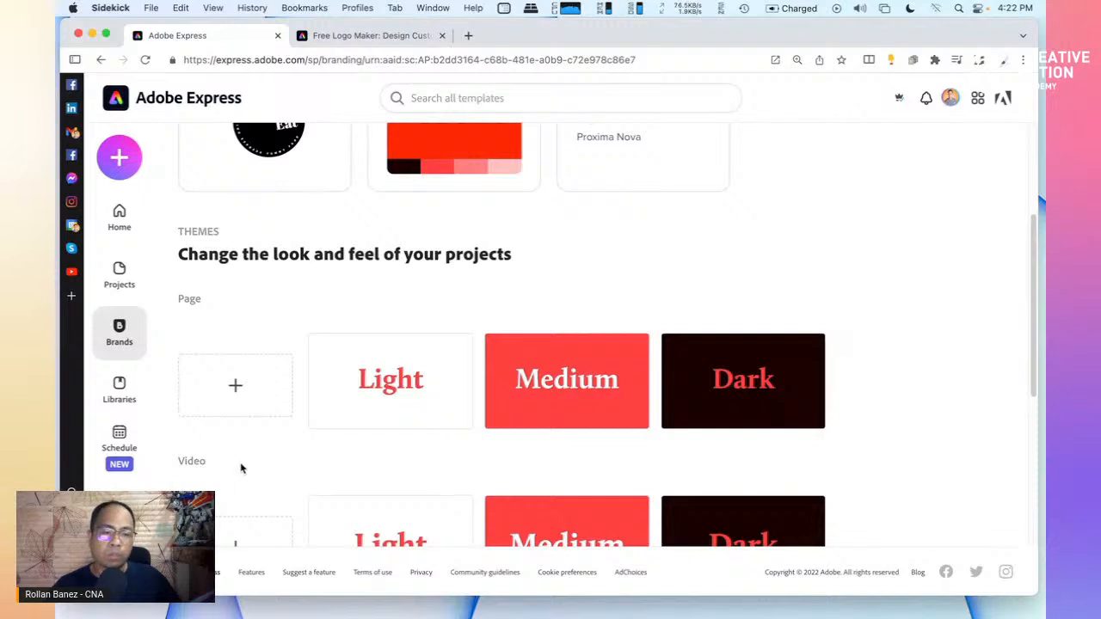
{"action": "scroll", "coordinate": [240, 466], "scroll_direction": "down", "scroll_amount": 3}
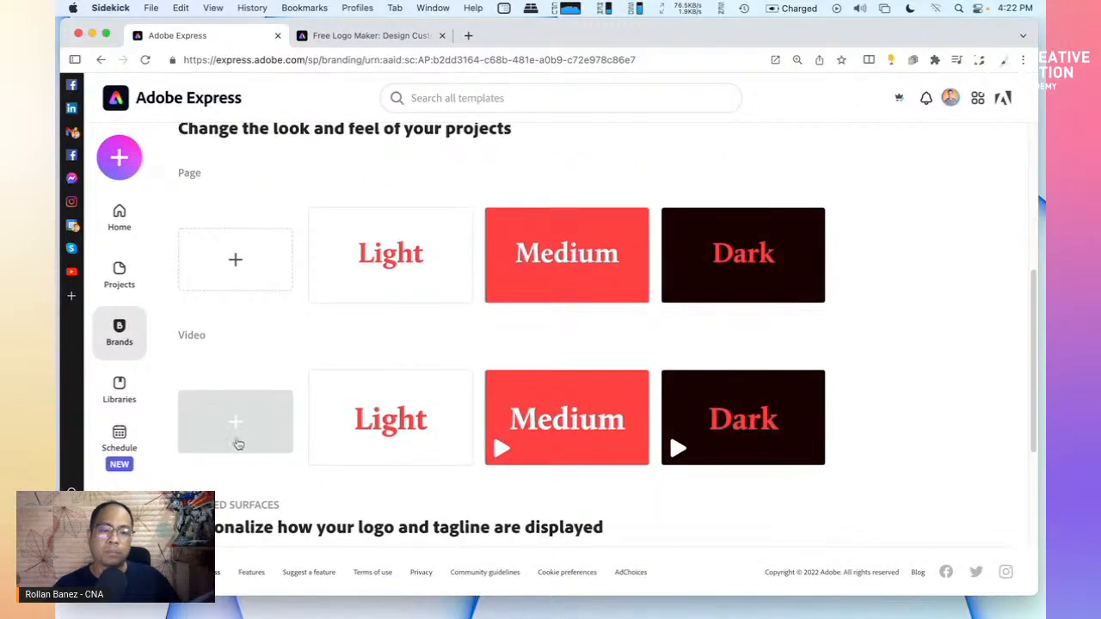
{"action": "scroll", "coordinate": [238, 444], "scroll_direction": "down", "scroll_amount": 5}
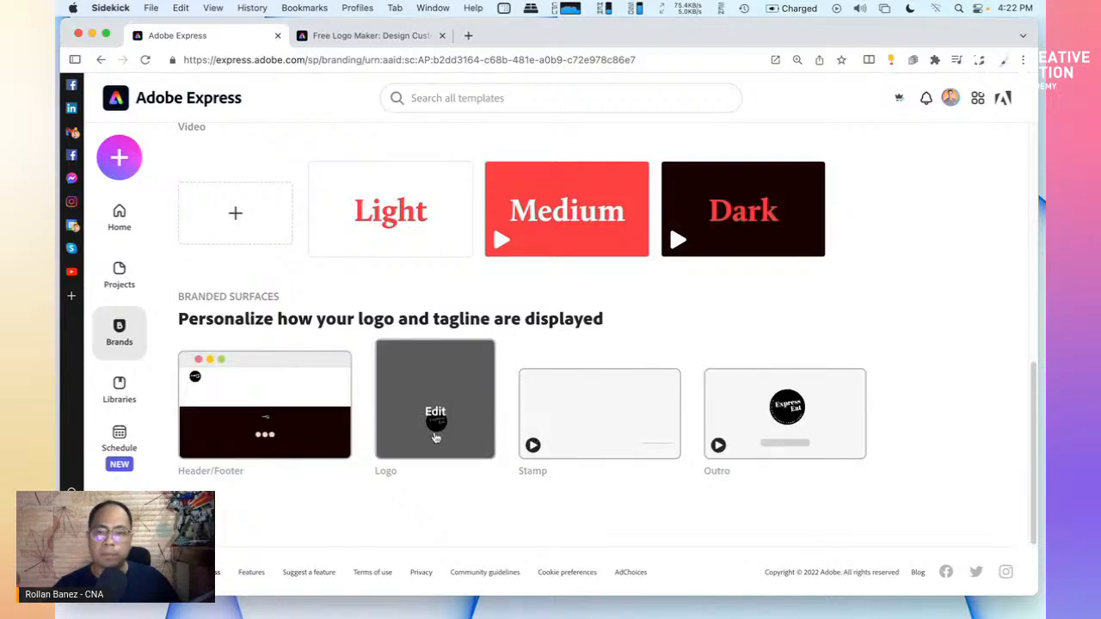
{"action": "scroll", "coordinate": [473, 434], "scroll_direction": "up", "scroll_amount": 9}
{"action": "scroll", "coordinate": [637, 442], "scroll_direction": "down", "scroll_amount": 12}
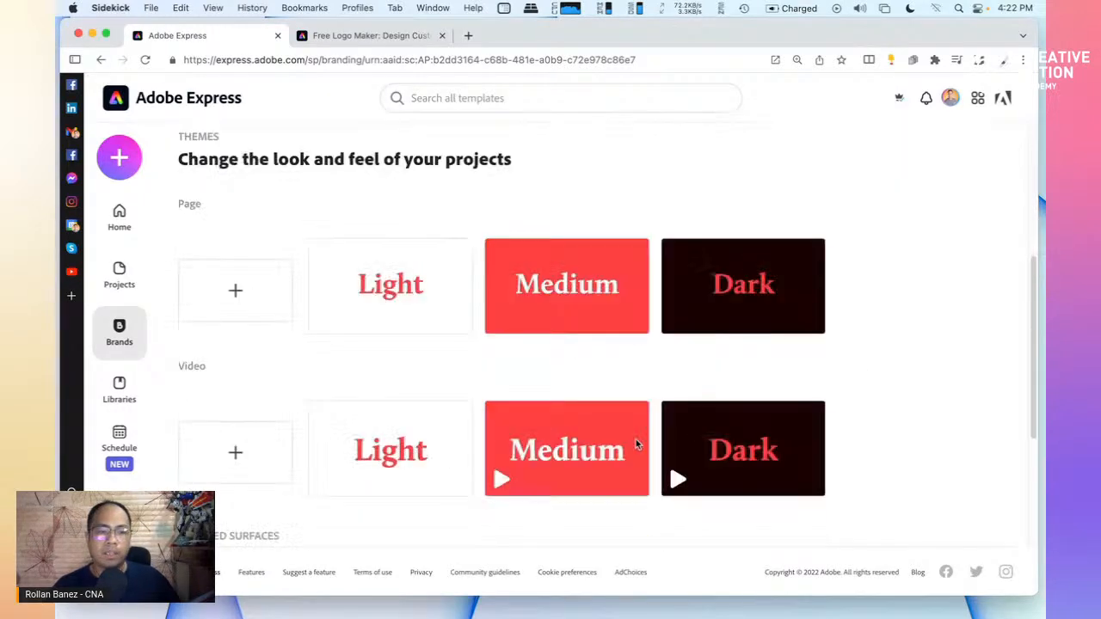
{"action": "scroll", "coordinate": [636, 443], "scroll_direction": "up", "scroll_amount": 9}
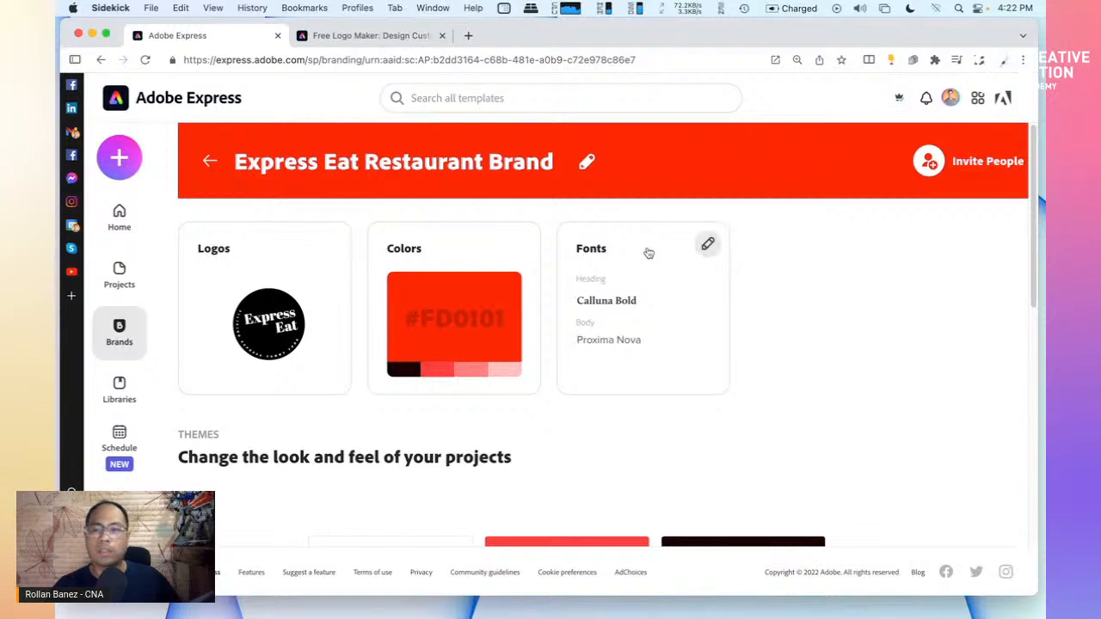
Return to the Brands list and make Express Eat Restaurant Brand the default brand
{"action": "left_click", "coordinate": [208, 165]}
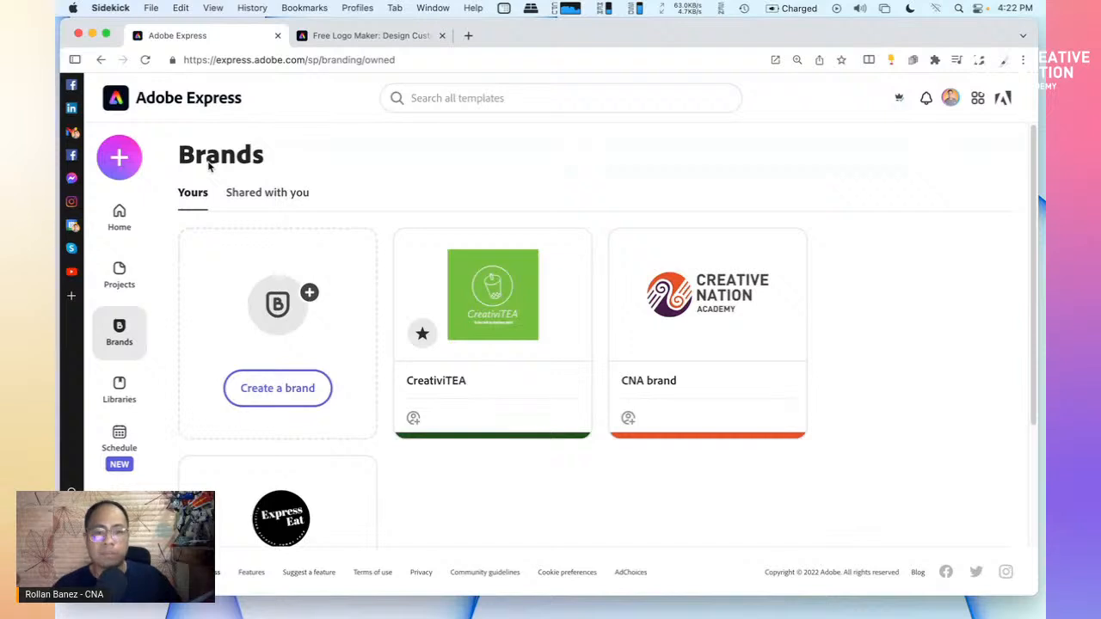
{"action": "scroll", "coordinate": [418, 449], "scroll_direction": "down", "scroll_amount": 3}
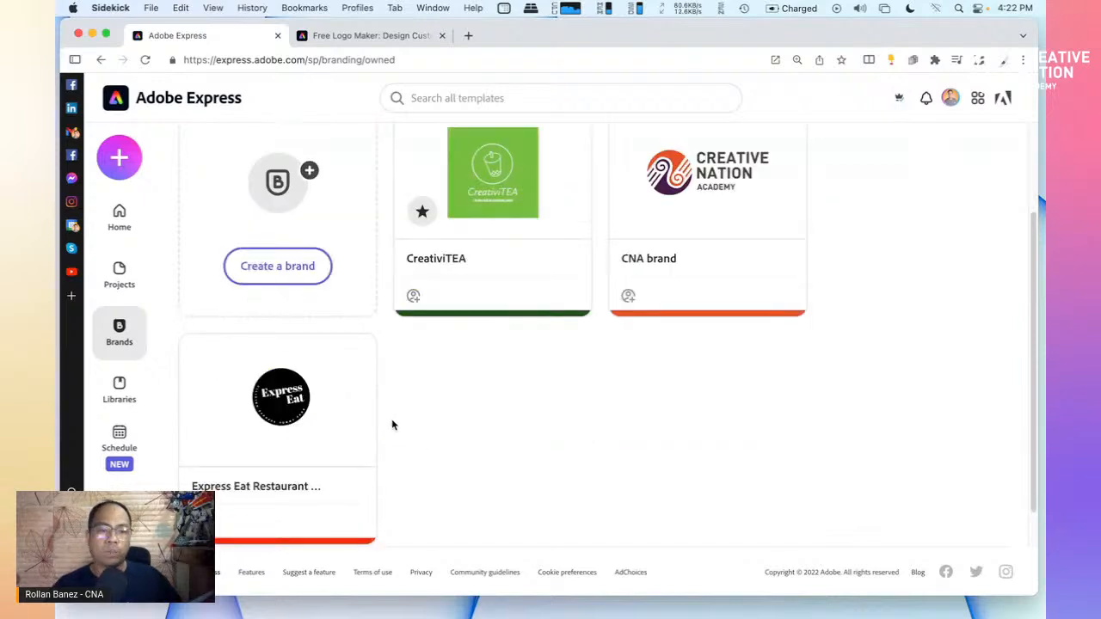
{"action": "mouse_move", "coordinate": [355, 360]}
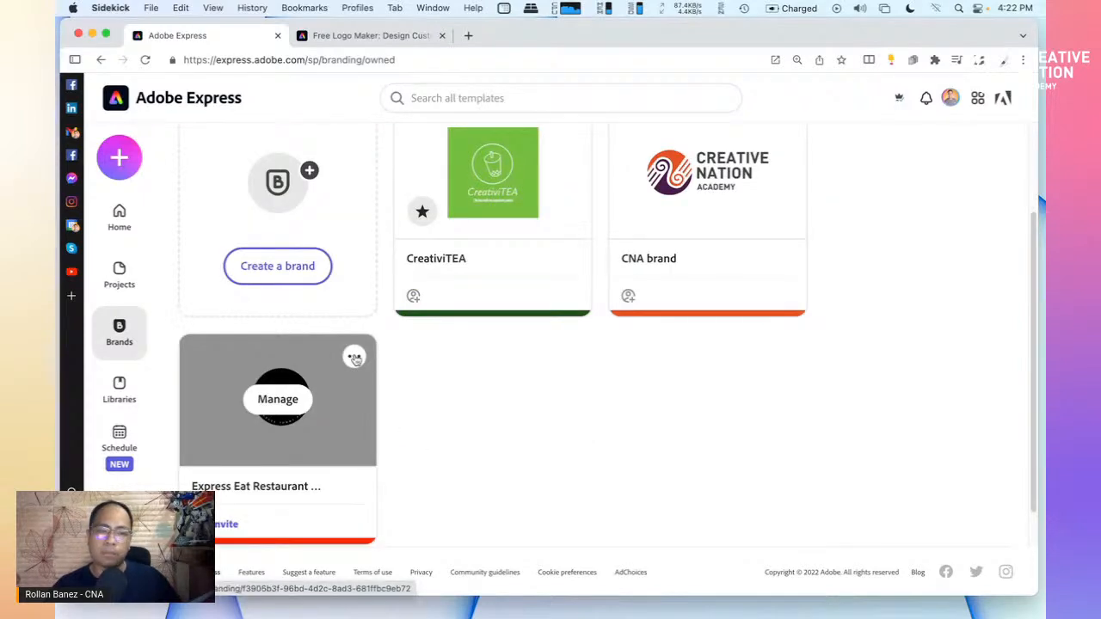
{"action": "left_click", "coordinate": [355, 359]}
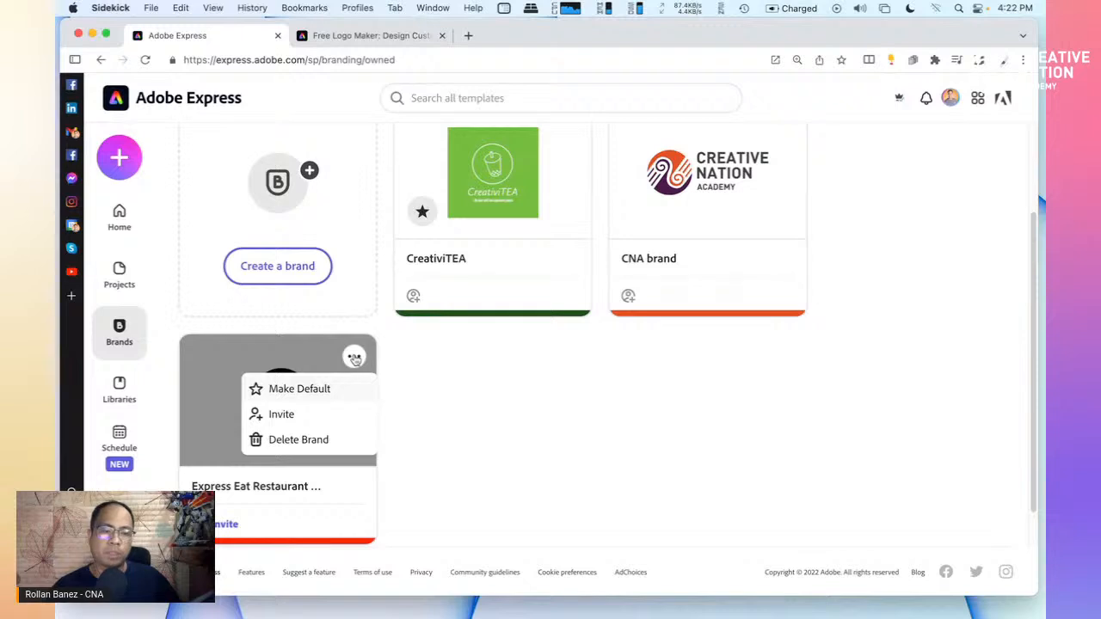
{"action": "left_click", "coordinate": [311, 390]}
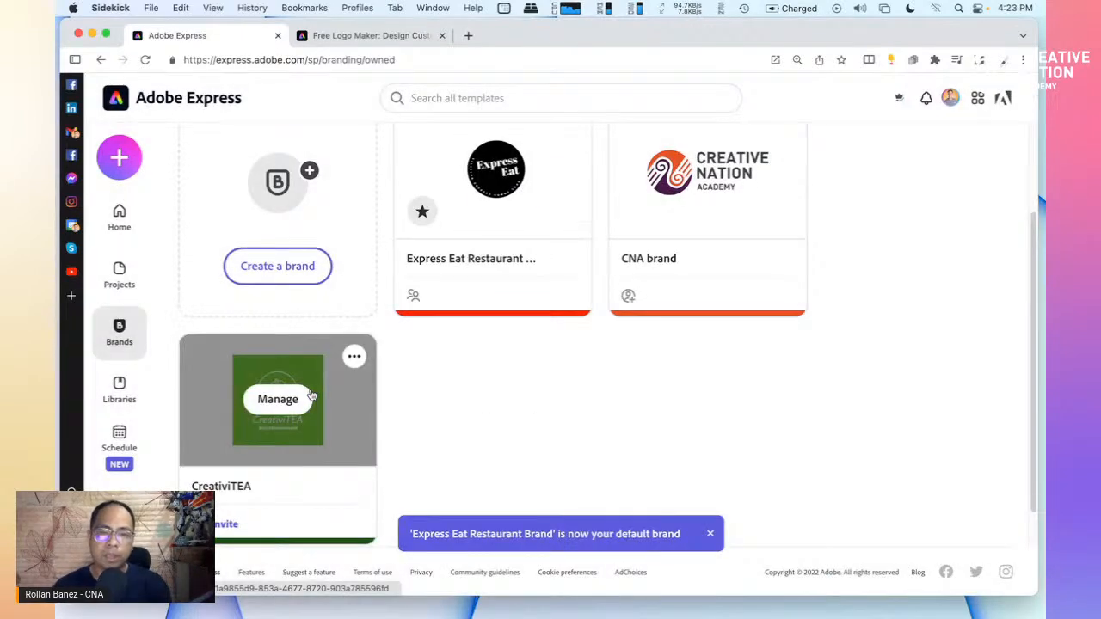
Open the options menu on the CreativiTEA brand card
{"action": "scroll", "coordinate": [464, 267], "scroll_direction": "up", "scroll_amount": 3}
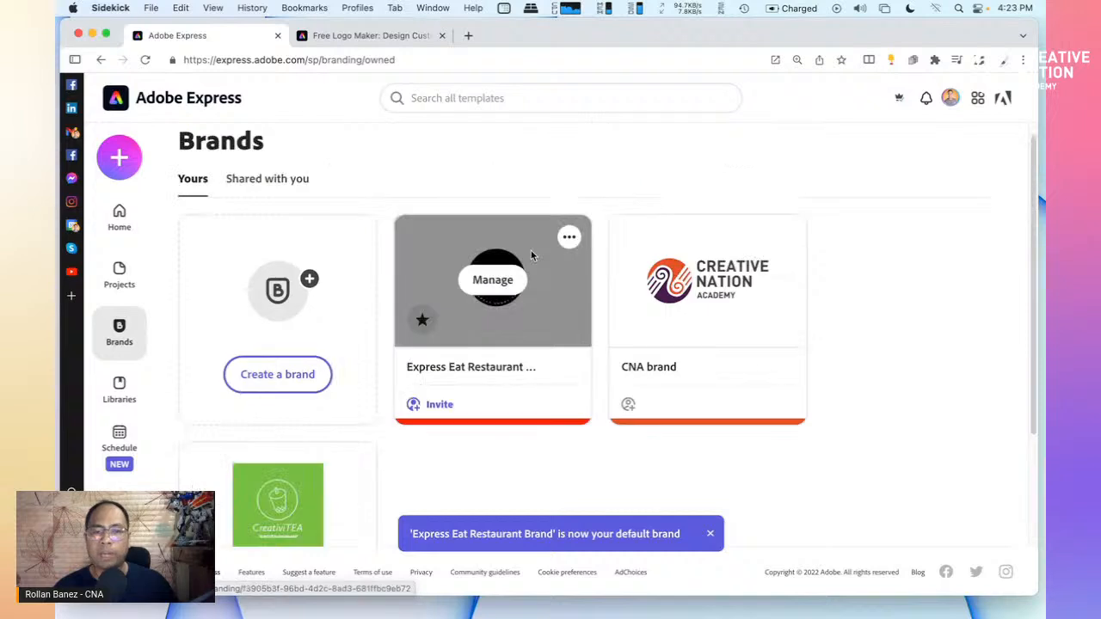
{"action": "scroll", "coordinate": [429, 422], "scroll_direction": "down", "scroll_amount": 3}
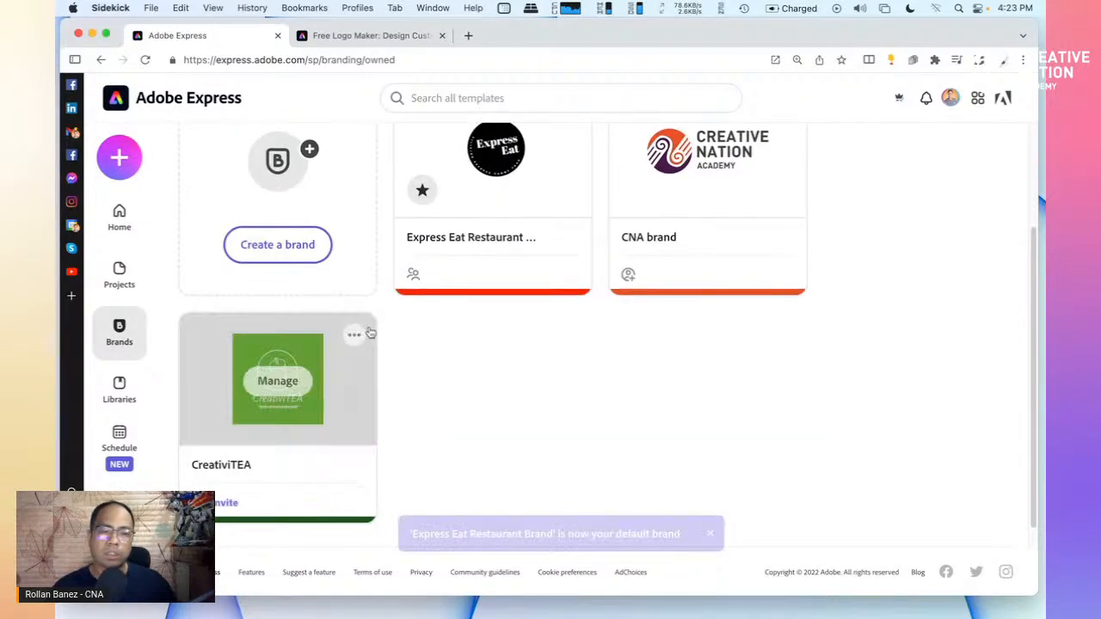
{"action": "left_click", "coordinate": [355, 336]}
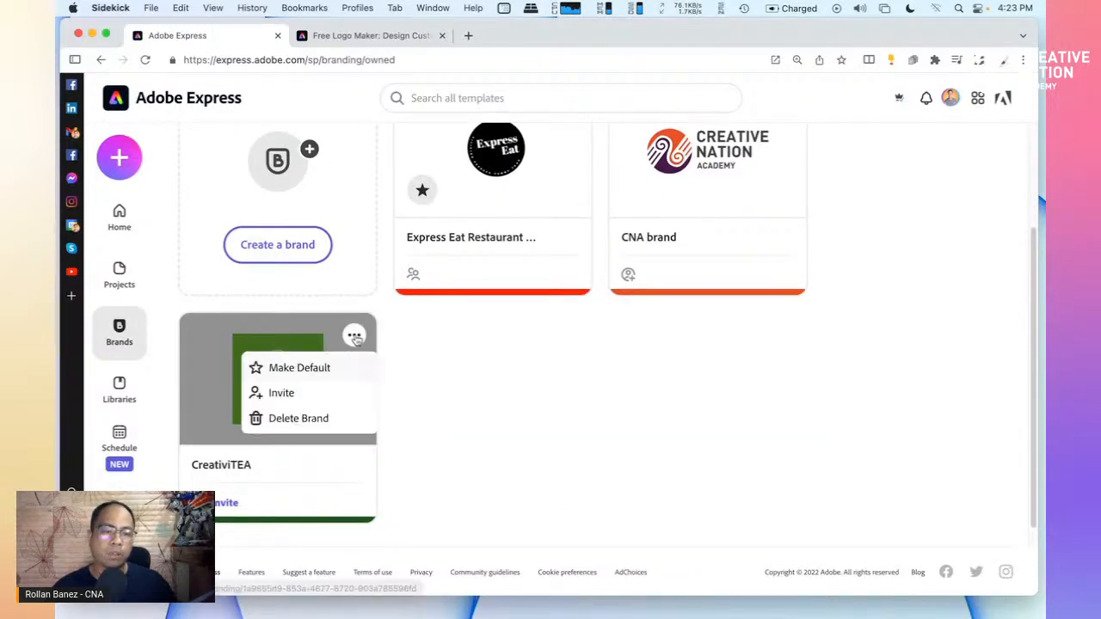
{"action": "left_click", "coordinate": [323, 427]}
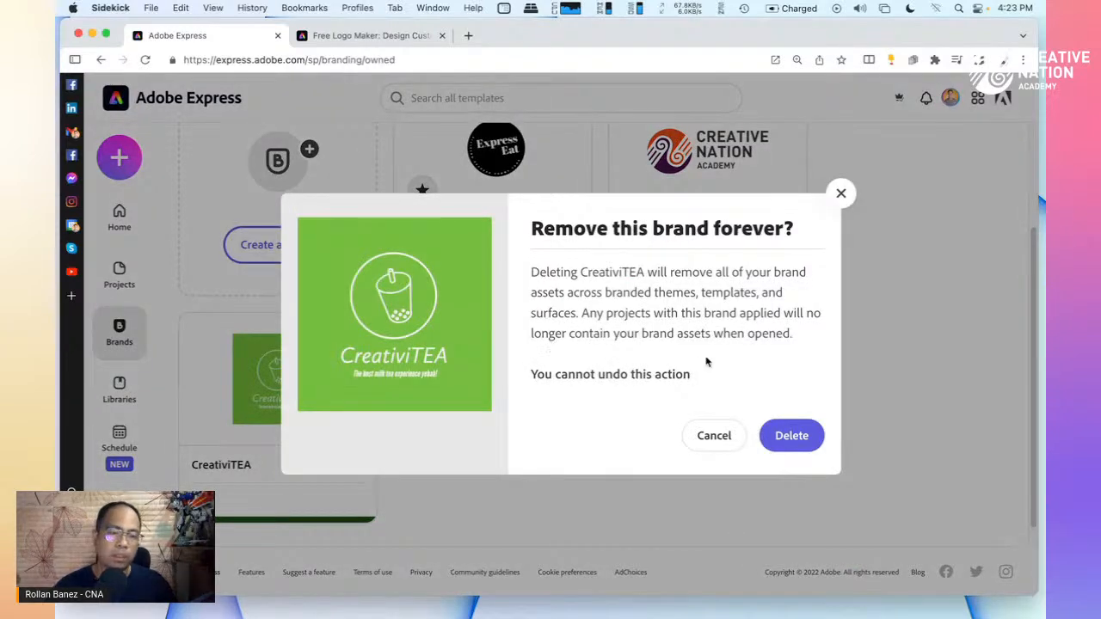
{"action": "left_click", "coordinate": [840, 194]}
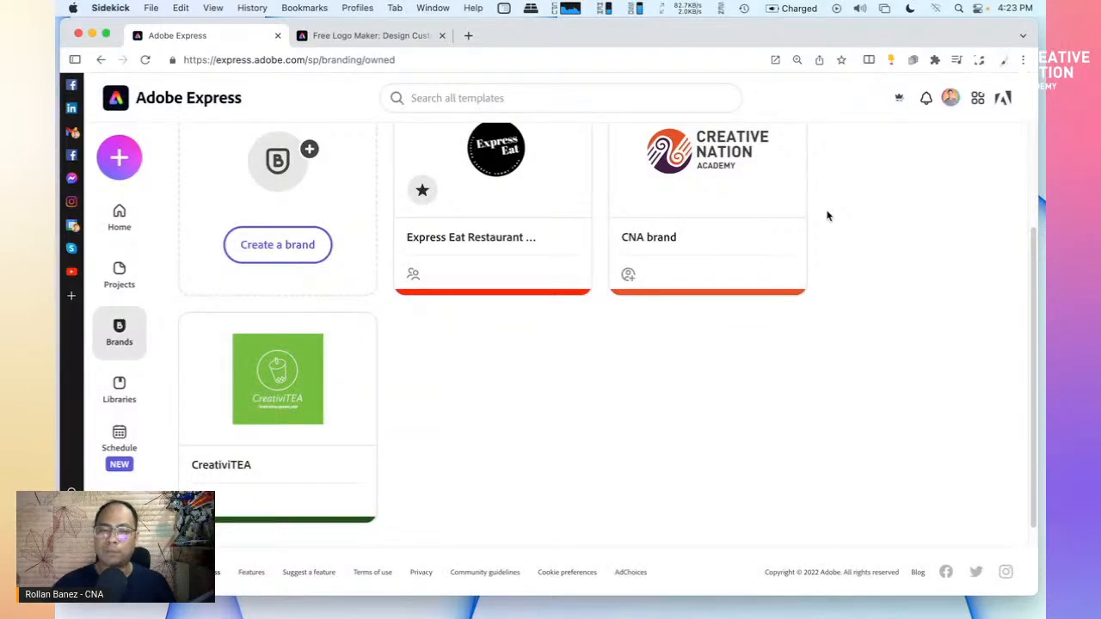
{"action": "scroll", "coordinate": [675, 368], "scroll_direction": "up", "scroll_amount": 3}
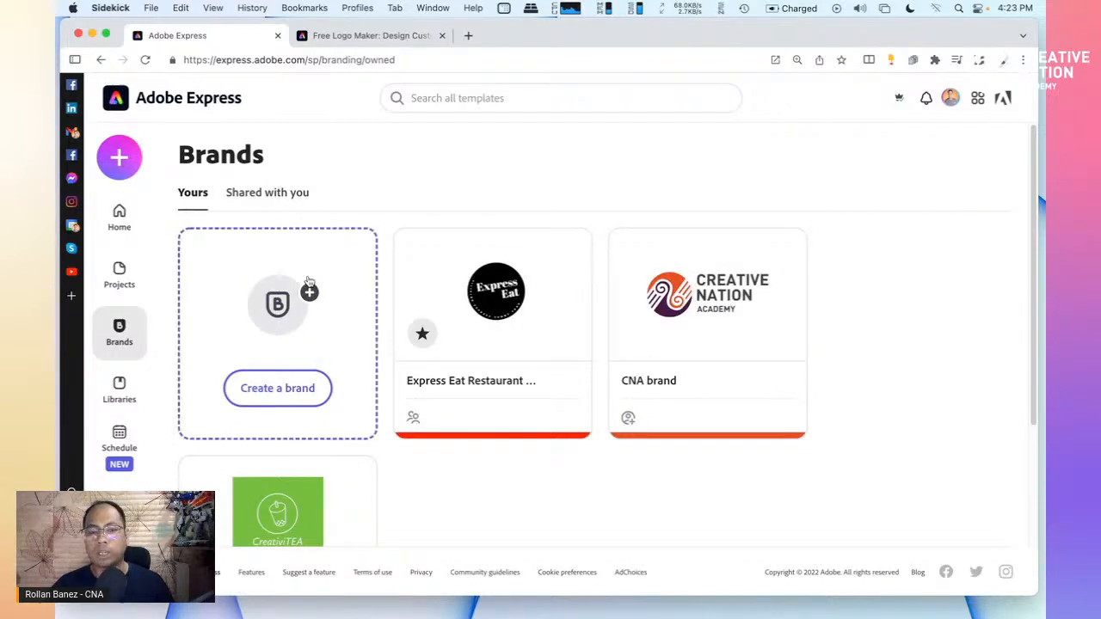
Open the Express Eat Restaurant Brand page and scroll through its logo, red palette and fonts
{"action": "left_click", "coordinate": [545, 303]}
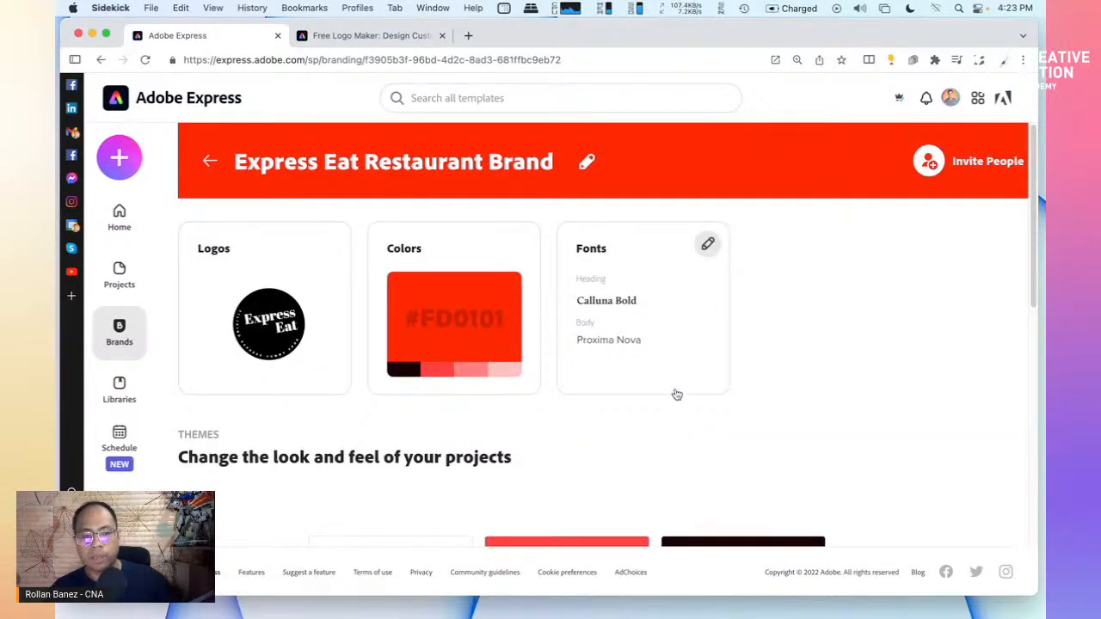
{"action": "scroll", "coordinate": [727, 422], "scroll_direction": "down", "scroll_amount": 5}
{"action": "scroll", "coordinate": [727, 424], "scroll_direction": "down", "scroll_amount": 3}
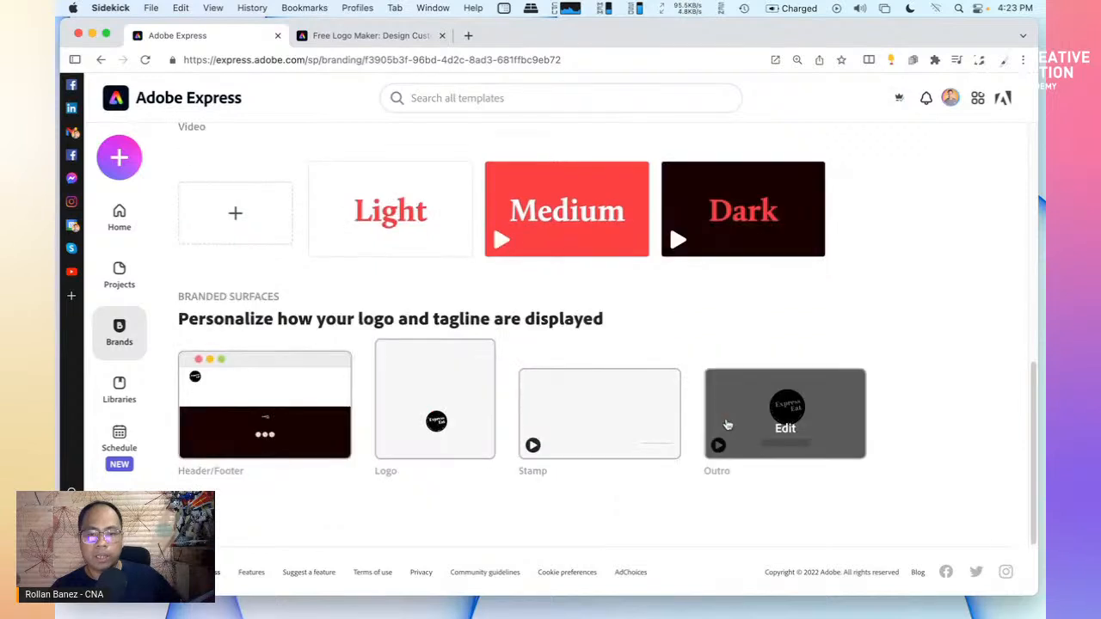
{"action": "scroll", "coordinate": [727, 424], "scroll_direction": "up", "scroll_amount": 5}
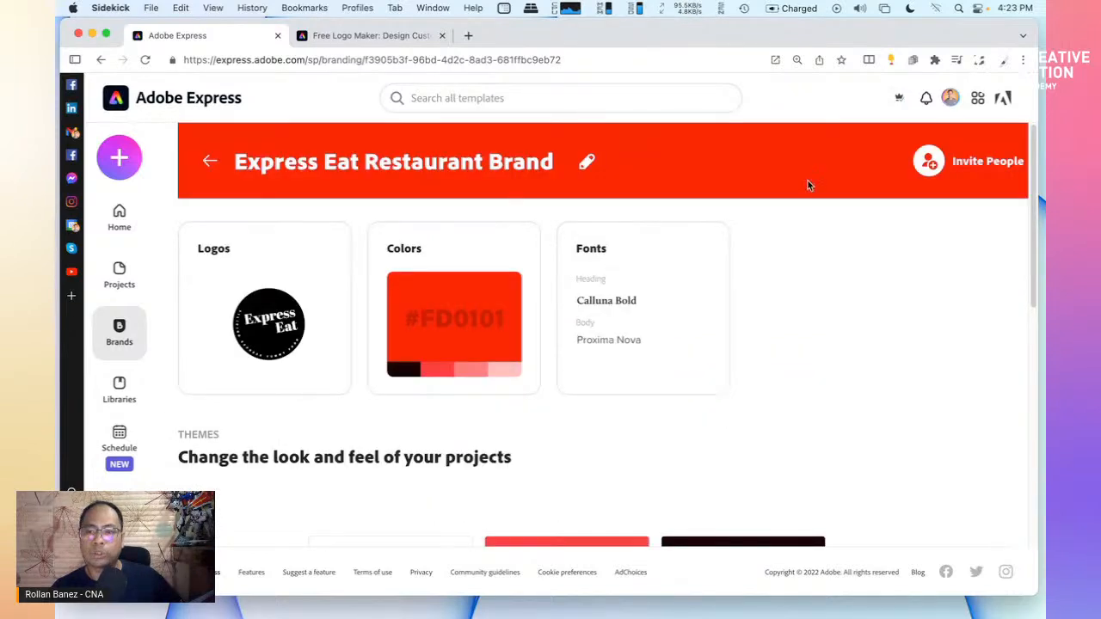
Go to the Home page and scroll down to the Instagram stories and posts template rows
{"action": "left_click", "coordinate": [121, 222]}
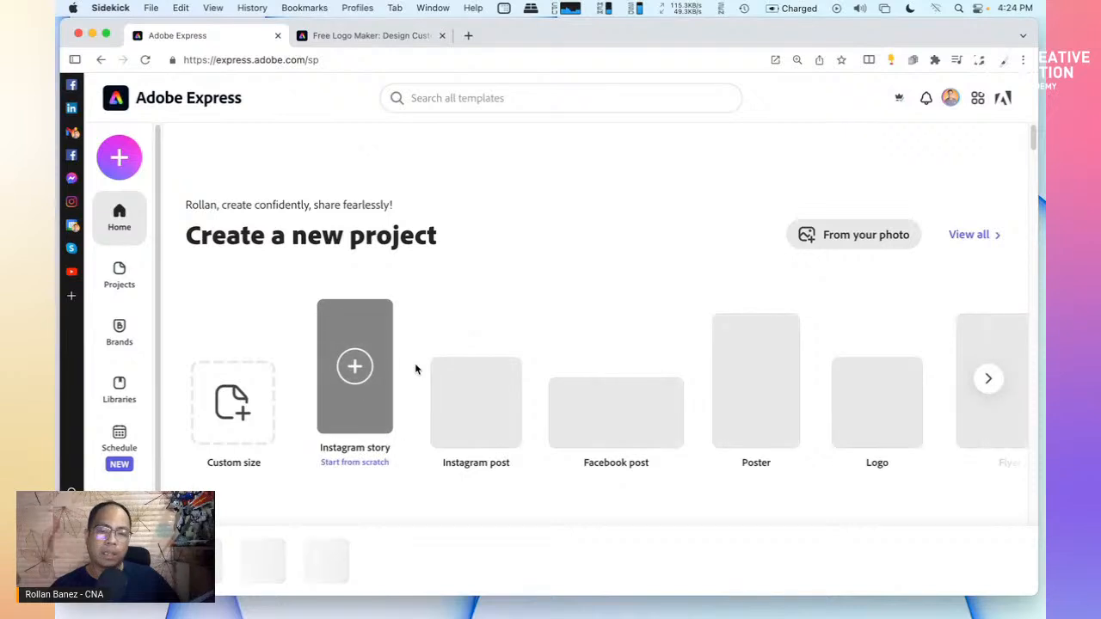
{"action": "scroll", "coordinate": [471, 403], "scroll_direction": "down", "scroll_amount": 2}
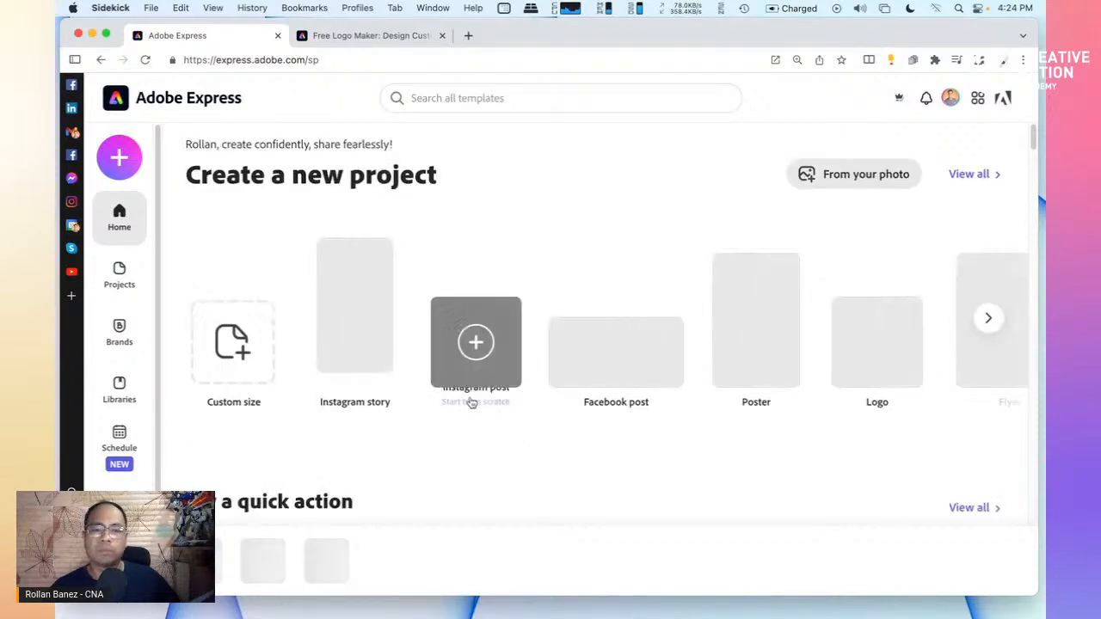
{"action": "scroll", "coordinate": [475, 430], "scroll_direction": "down", "scroll_amount": 6}
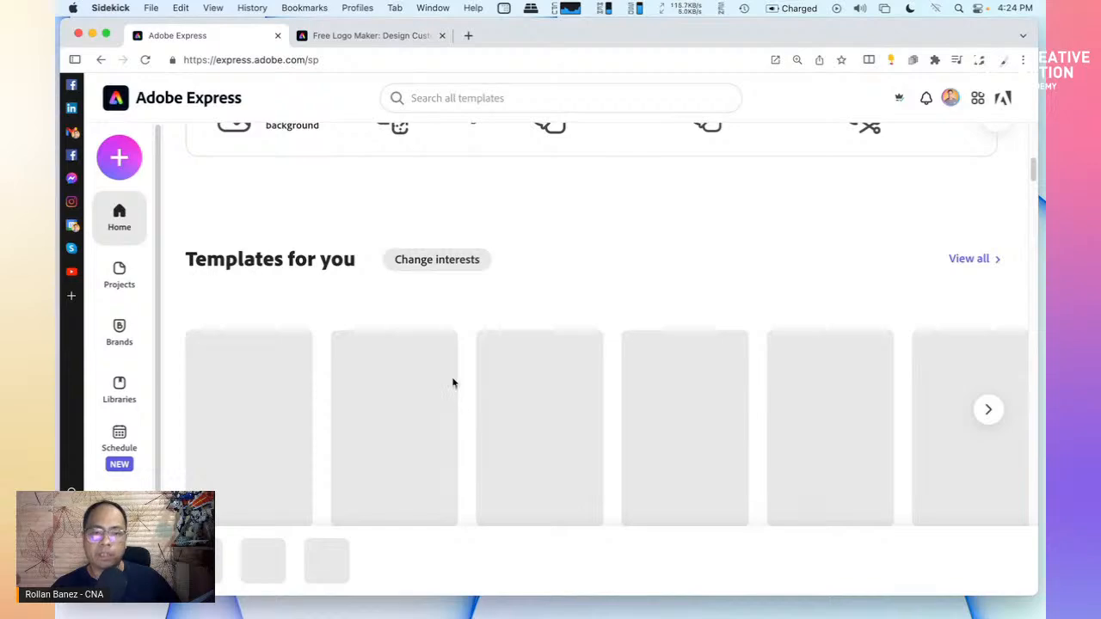
{"action": "scroll", "coordinate": [453, 383], "scroll_direction": "down", "scroll_amount": 5}
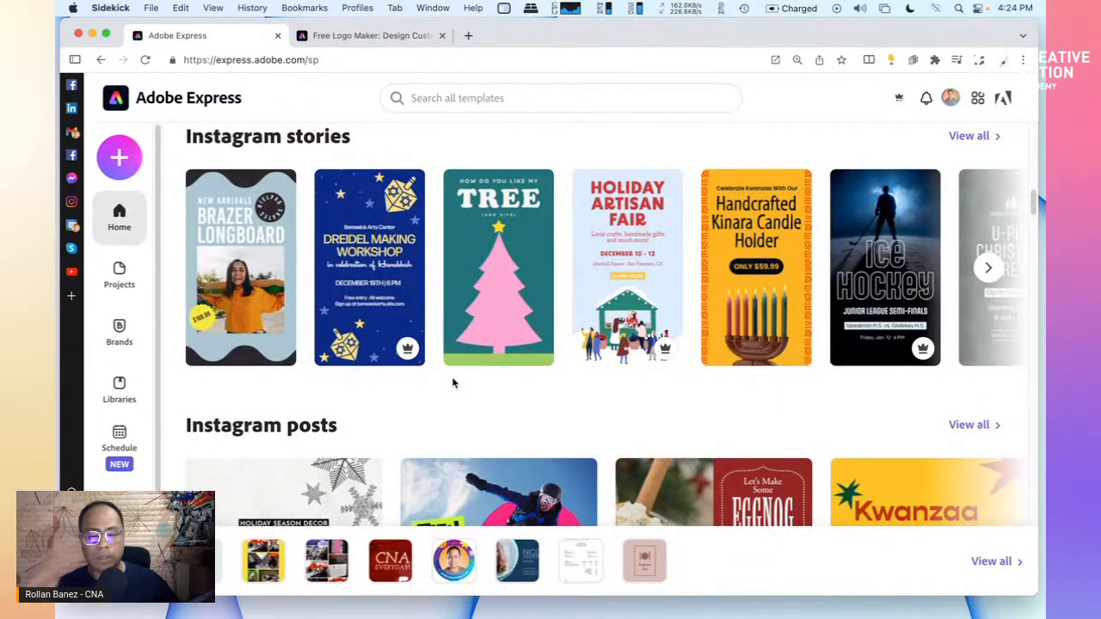
Search the templates for 'restaurants'
{"action": "left_click", "coordinate": [442, 98]}
{"action": "type", "text": "resta"}
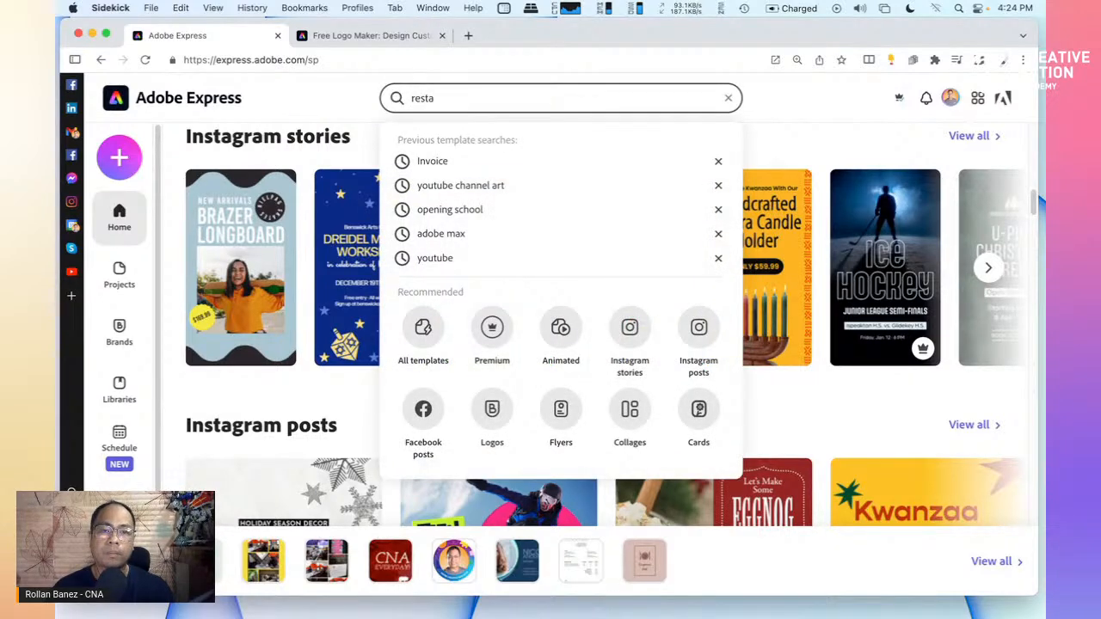
{"action": "type", "text": "urants"}
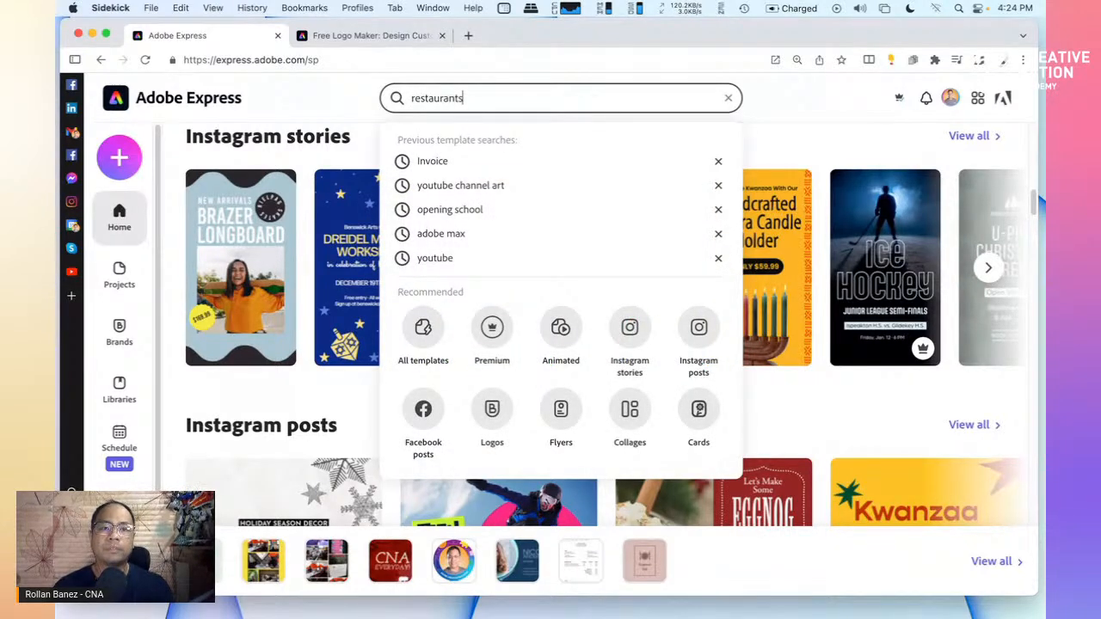
{"action": "key", "text": "Return"}
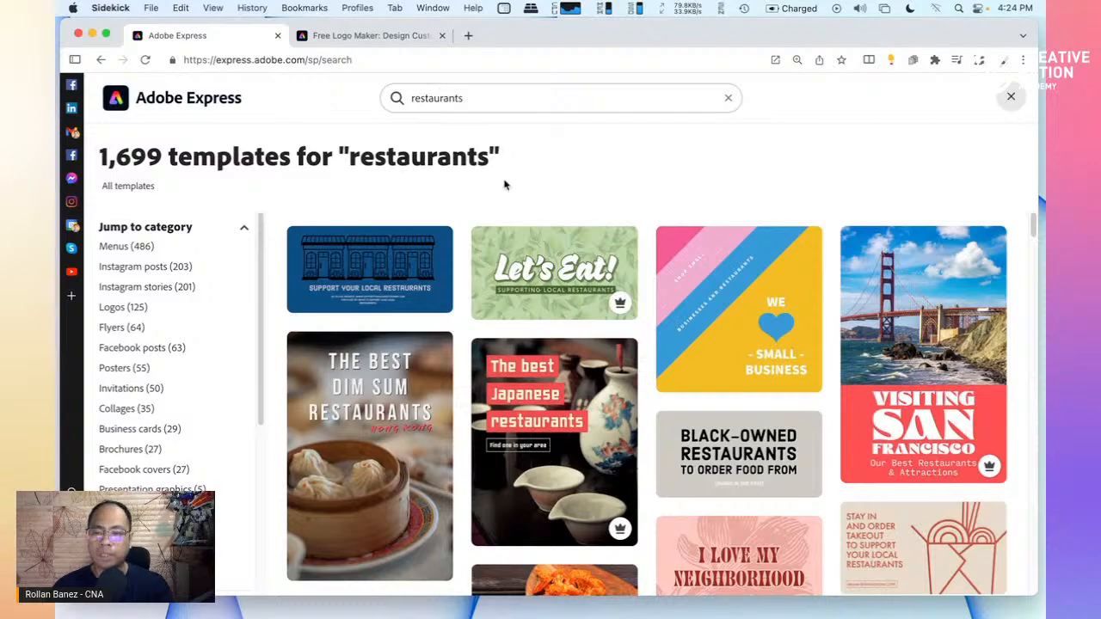
Browse the results and start a new design from the stonefruit restaurant template
{"action": "scroll", "coordinate": [604, 397], "scroll_direction": "down", "scroll_amount": 3}
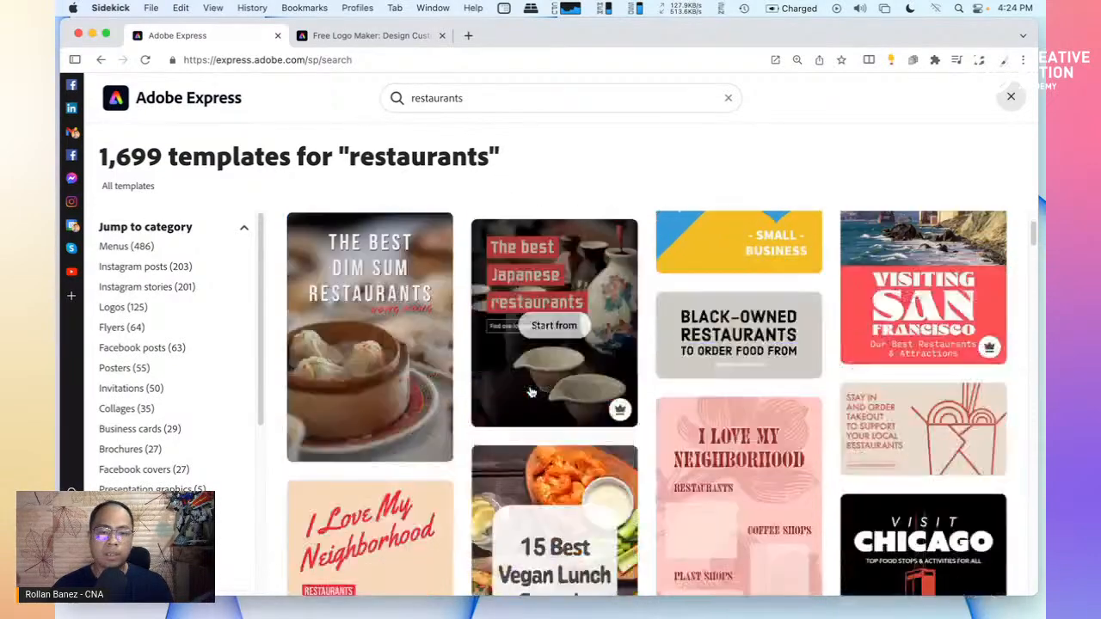
{"action": "scroll", "coordinate": [360, 367], "scroll_direction": "up", "scroll_amount": 1}
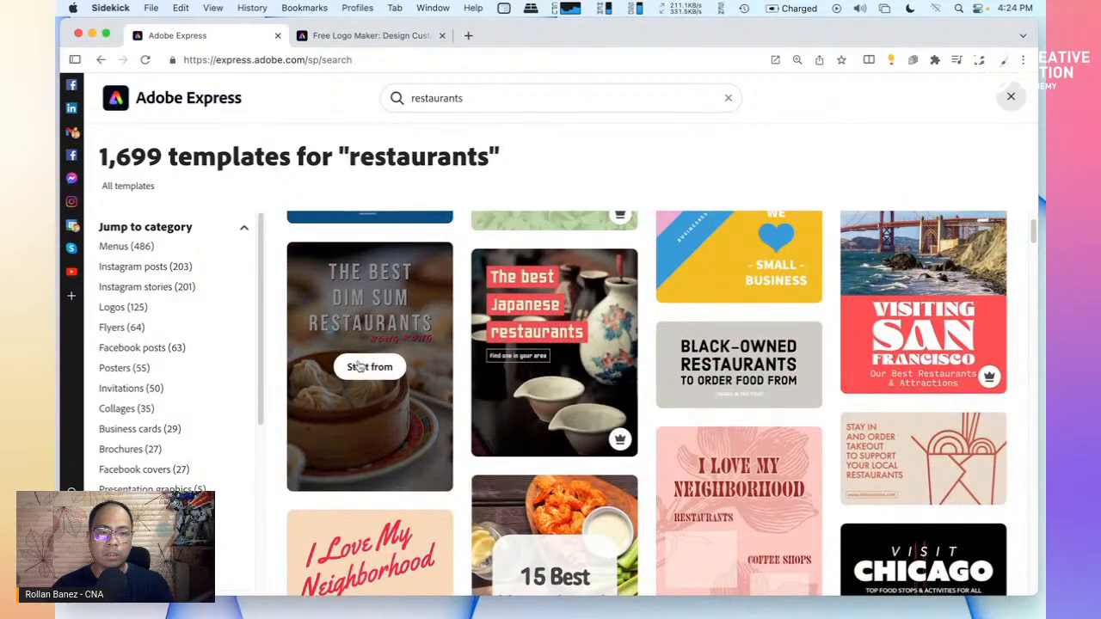
{"action": "scroll", "coordinate": [429, 433], "scroll_direction": "down", "scroll_amount": 10}
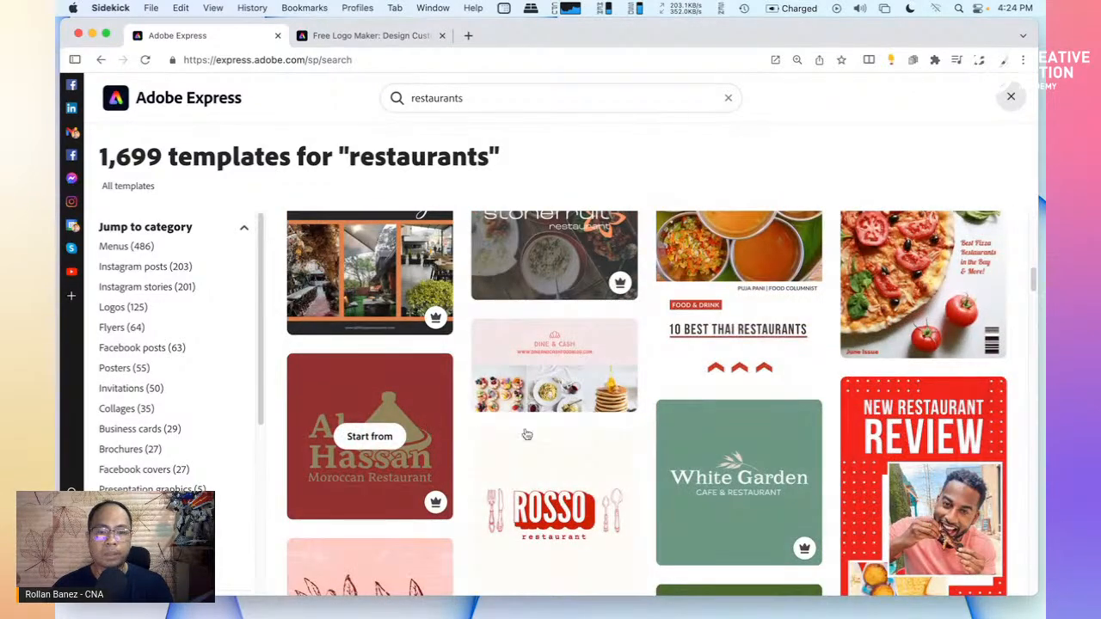
{"action": "scroll", "coordinate": [527, 434], "scroll_direction": "down", "scroll_amount": 5}
{"action": "scroll", "coordinate": [527, 434], "scroll_direction": "up", "scroll_amount": 5}
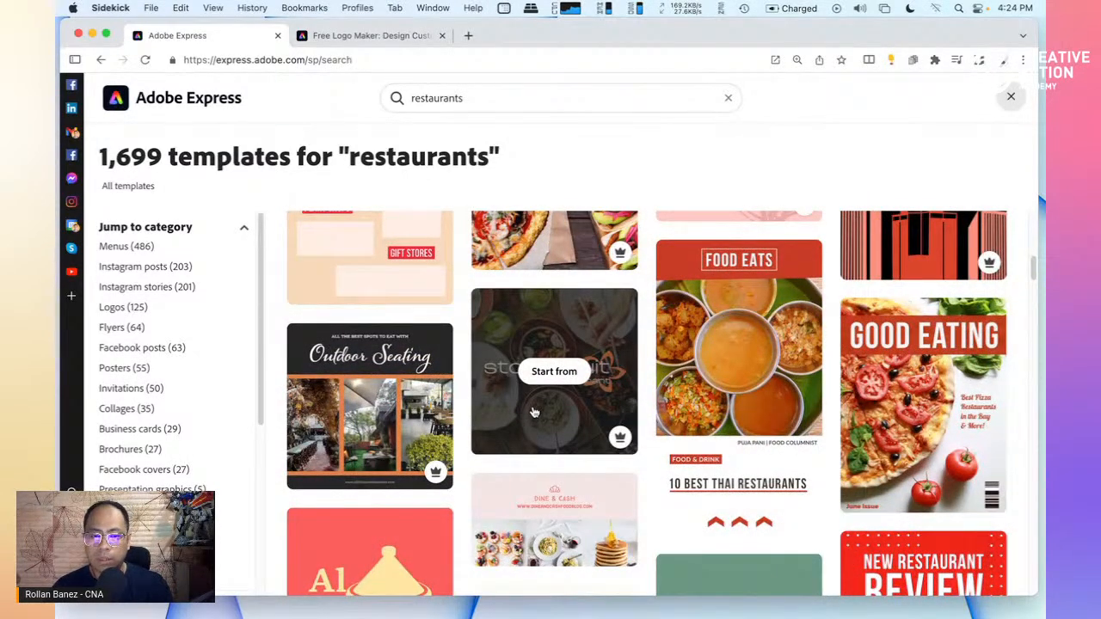
{"action": "left_click", "coordinate": [533, 413]}
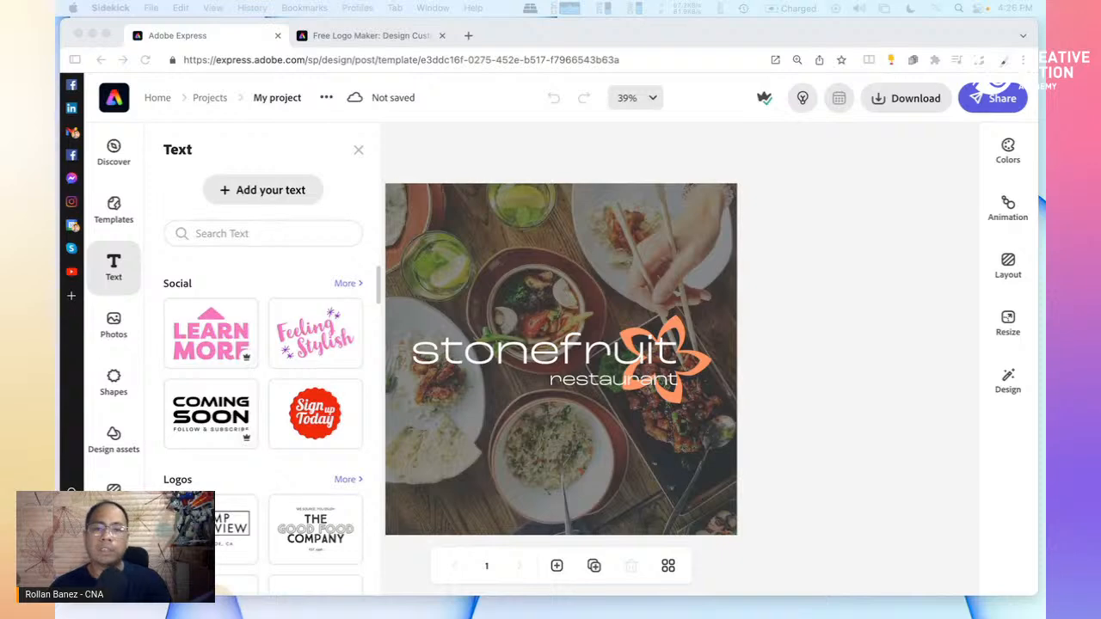
Focus the browser window and close the Text panel over the stonefruit post
{"action": "left_click", "coordinate": [359, 152]}
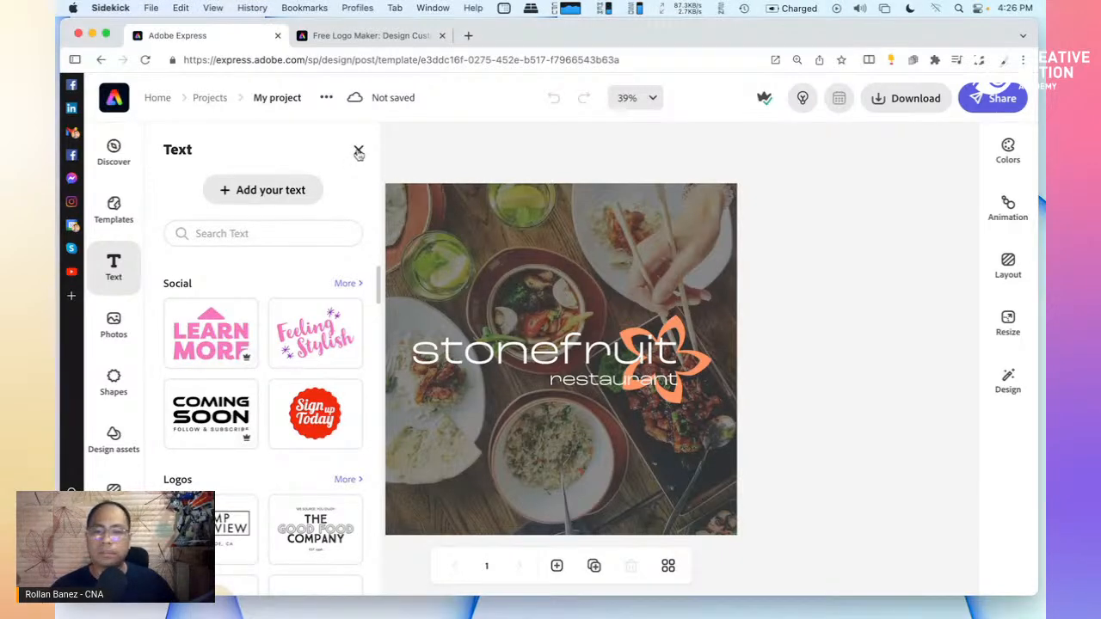
{"action": "left_click", "coordinate": [359, 152]}
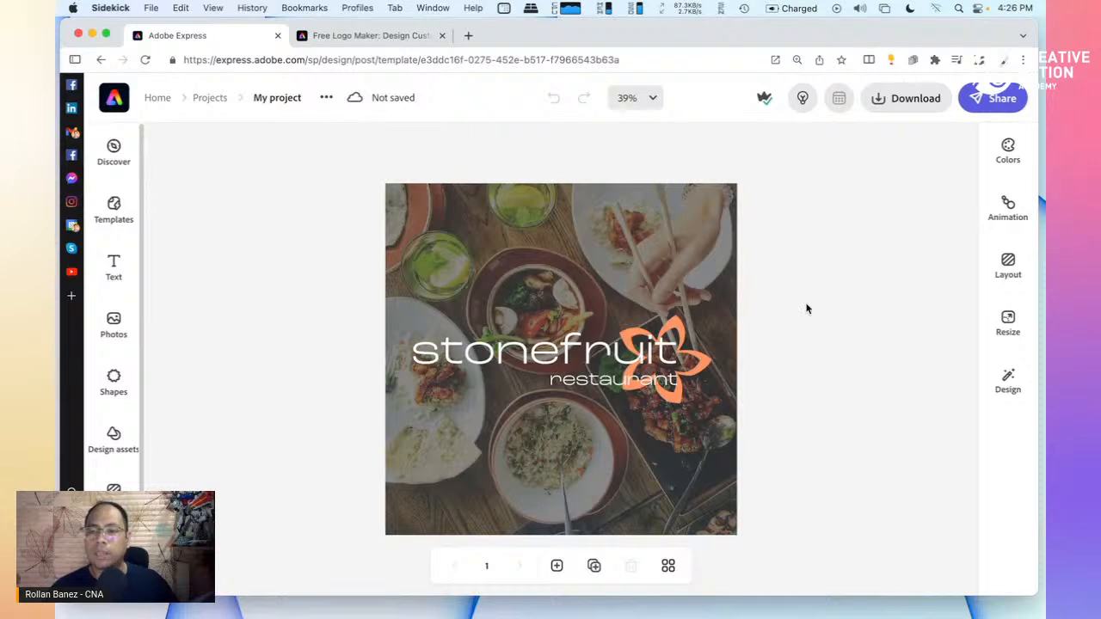
Open the Colors options, then switch to the Design panel with Apply Brand and variations
{"action": "left_click", "coordinate": [1006, 153]}
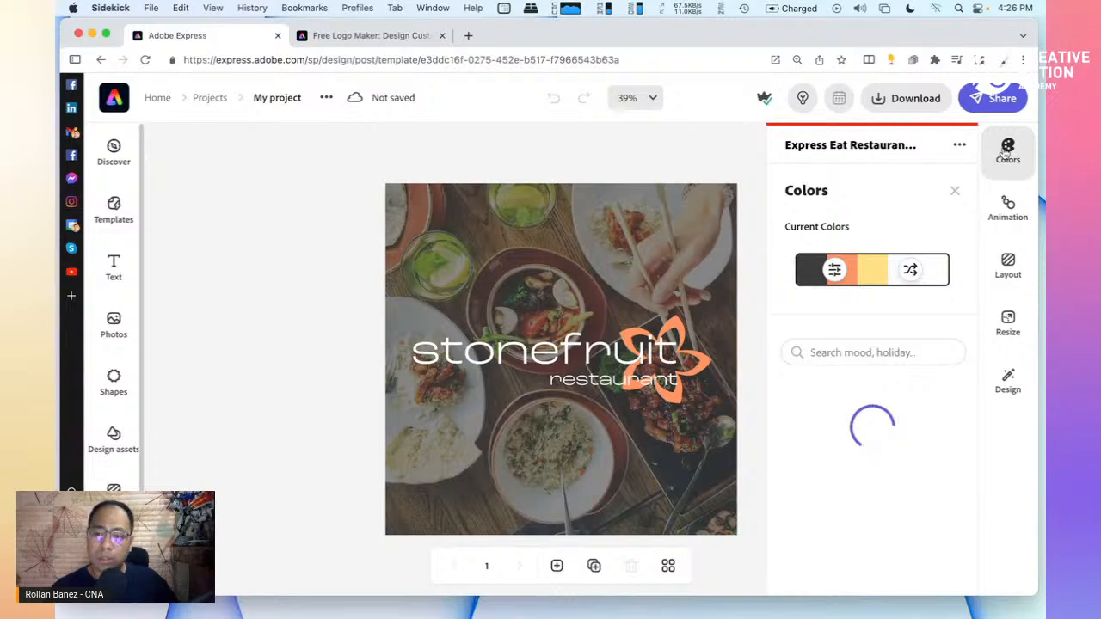
{"action": "left_click", "coordinate": [1009, 394]}
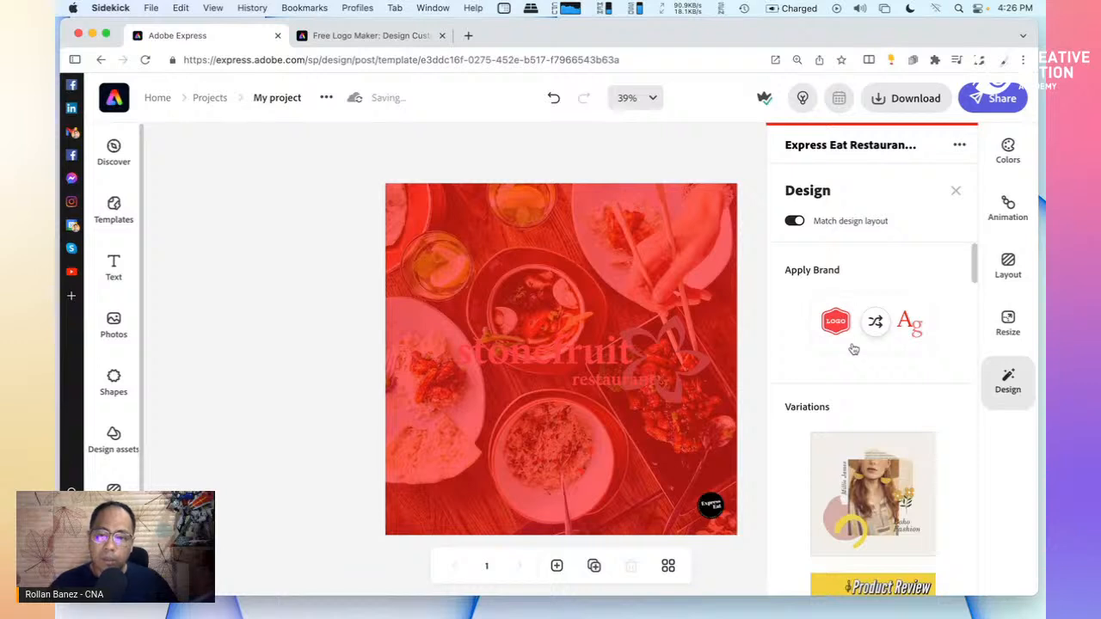
Select the stonefruit logo group, delete and restore it, then ungroup it and select 'stonefruit'
{"action": "left_click", "coordinate": [608, 359]}
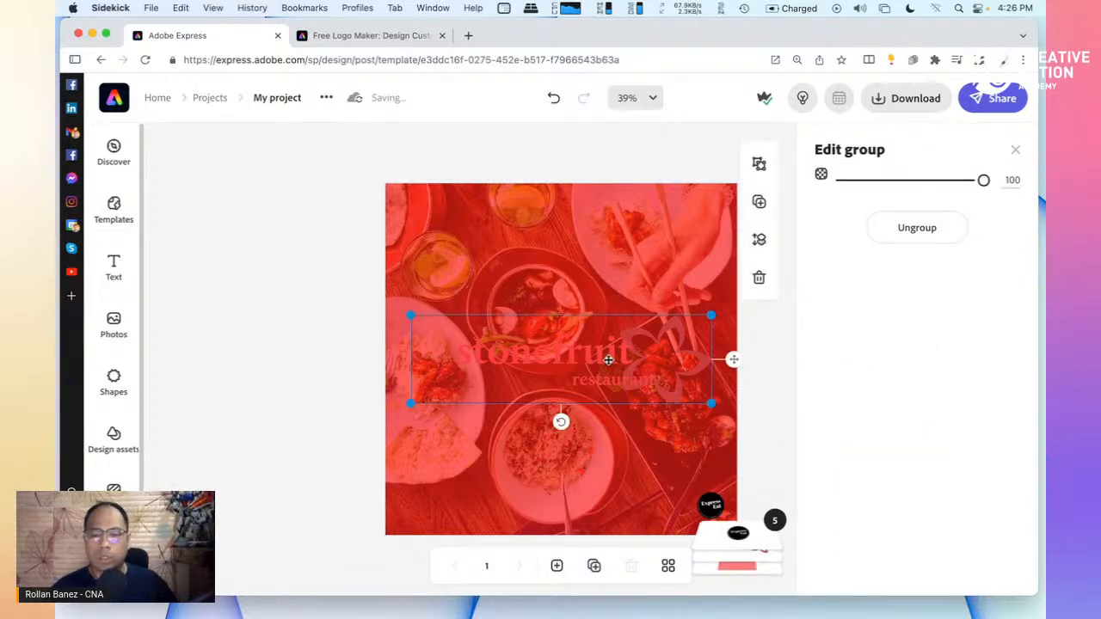
{"action": "key", "text": "Delete"}
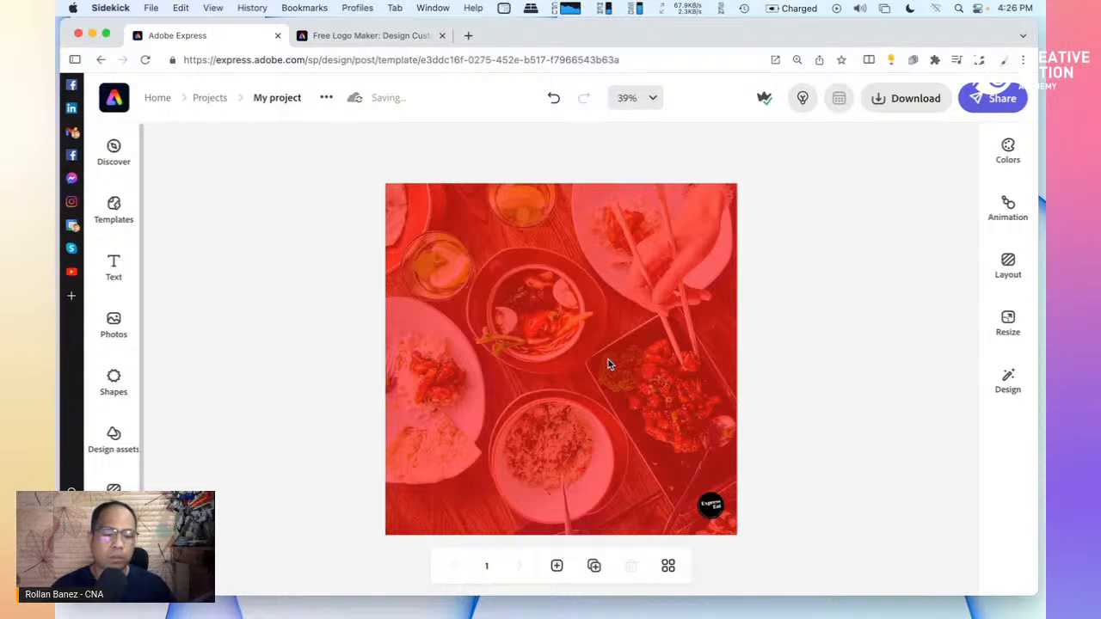
{"action": "key", "text": "super+z"}
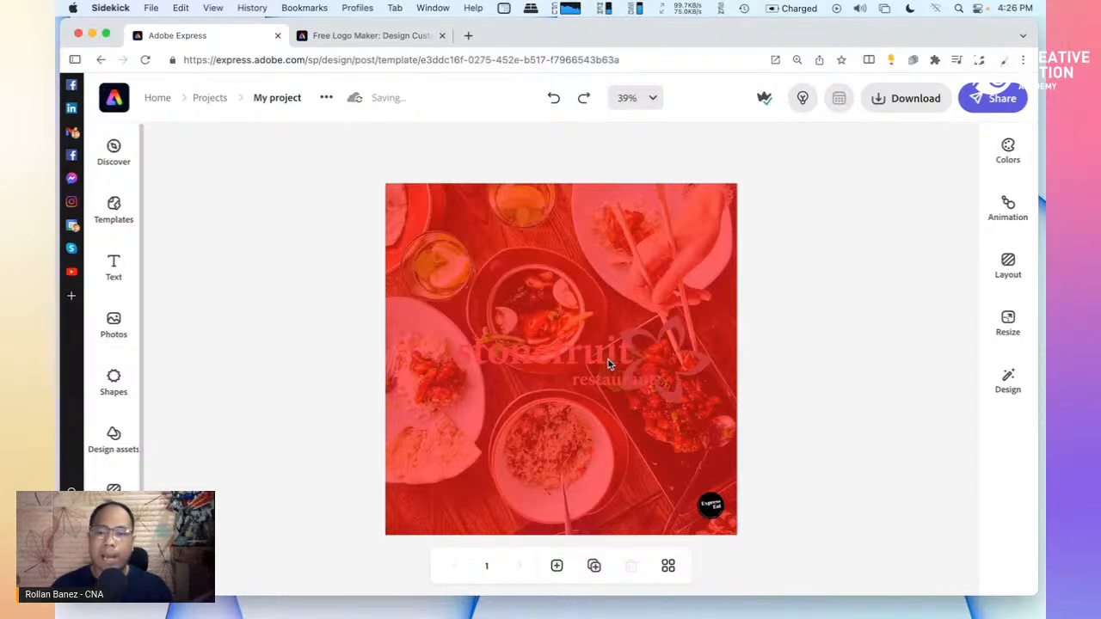
{"action": "left_click", "coordinate": [608, 360]}
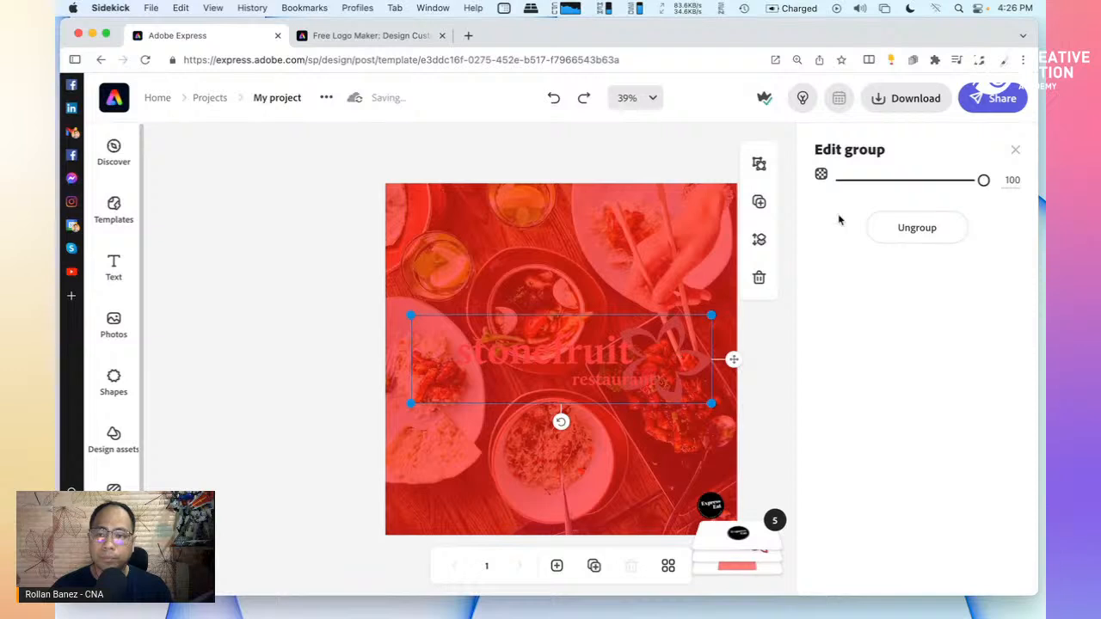
{"action": "left_click", "coordinate": [915, 241]}
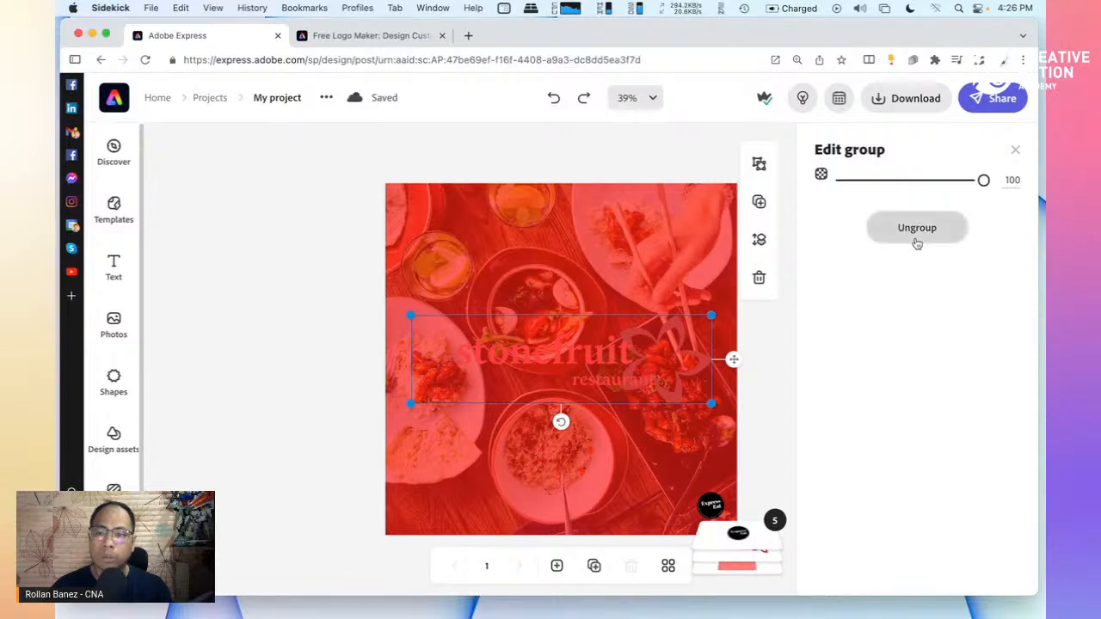
{"action": "left_click", "coordinate": [543, 355]}
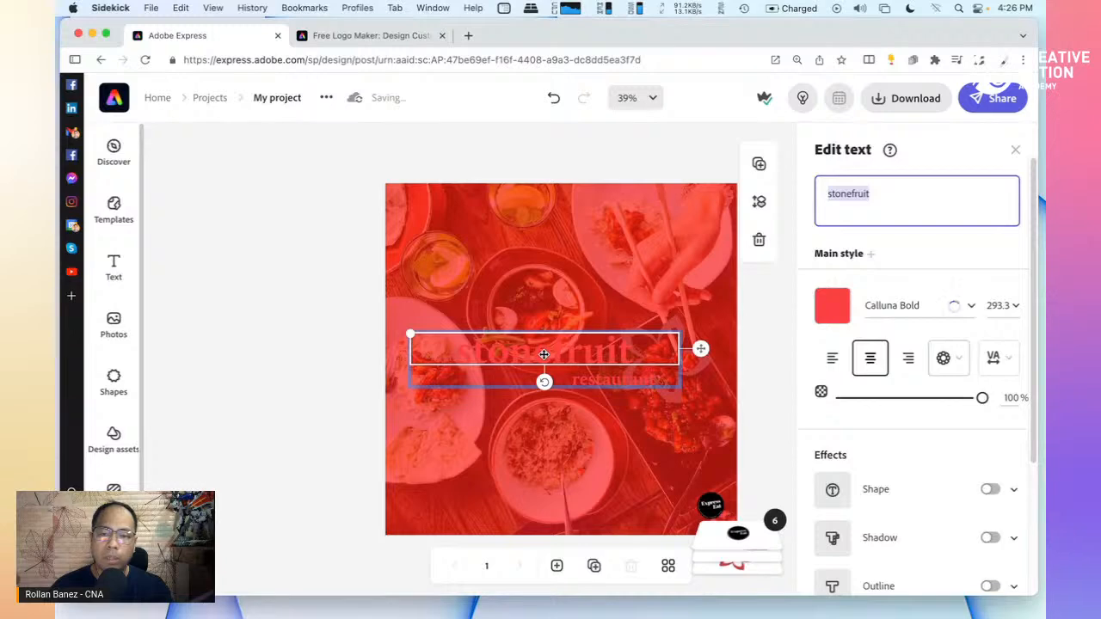
Replace 'stonefruit' with 'Filipino Food' and ungroup the heading from the restaurant tagline
{"action": "left_click", "coordinate": [880, 194]}
{"action": "left_click_drag", "start_coordinate": [880, 195], "coordinate": [809, 199]}
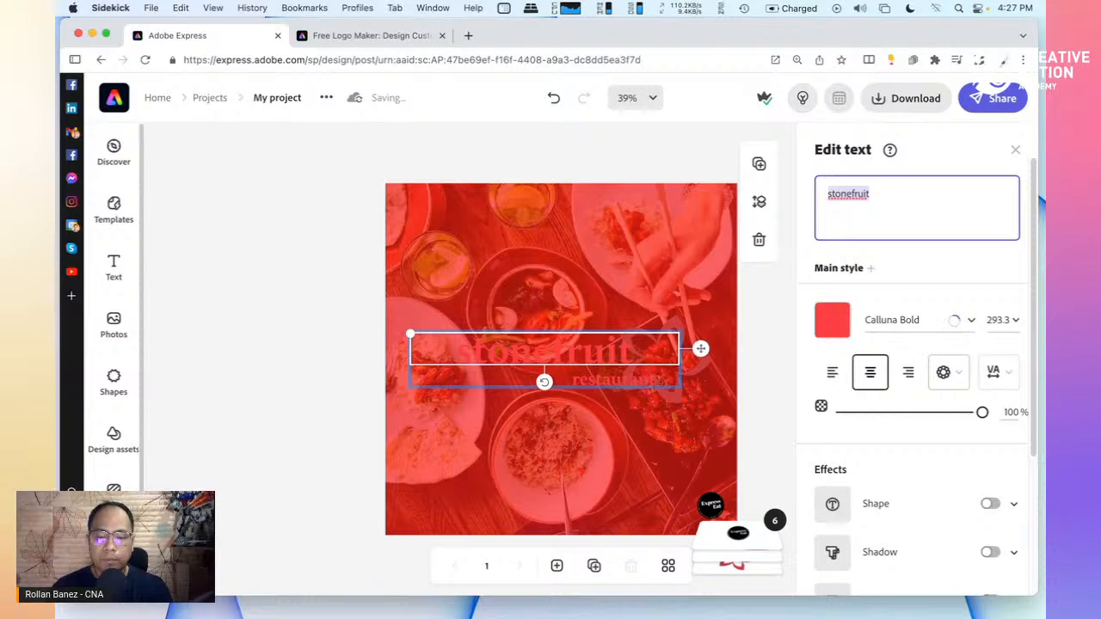
{"action": "type", "text": "F"}
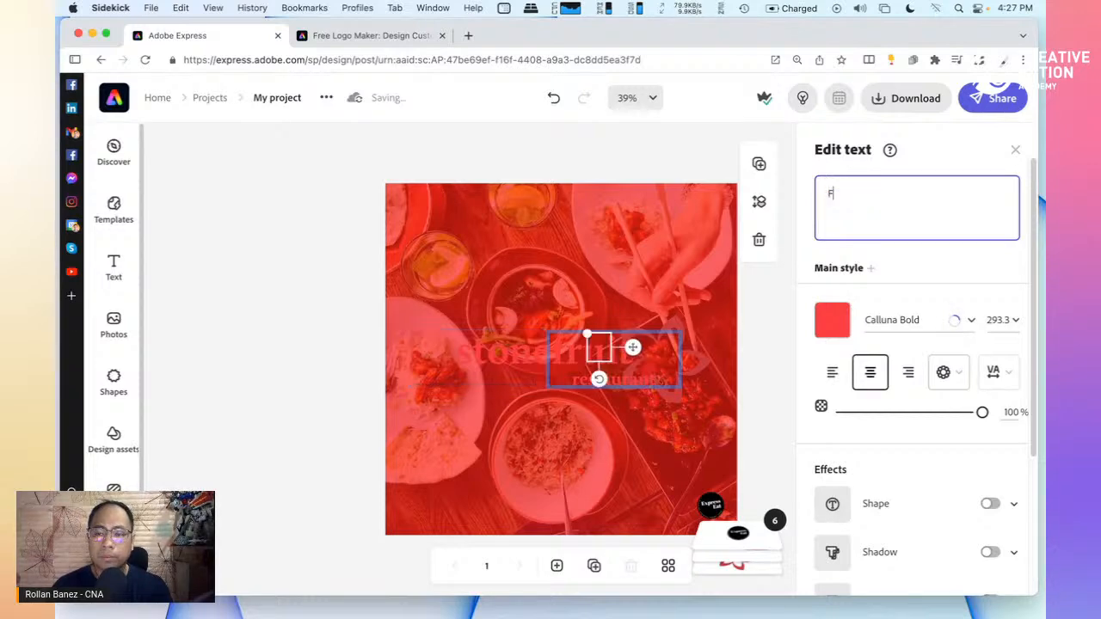
{"action": "type", "text": "ilip"}
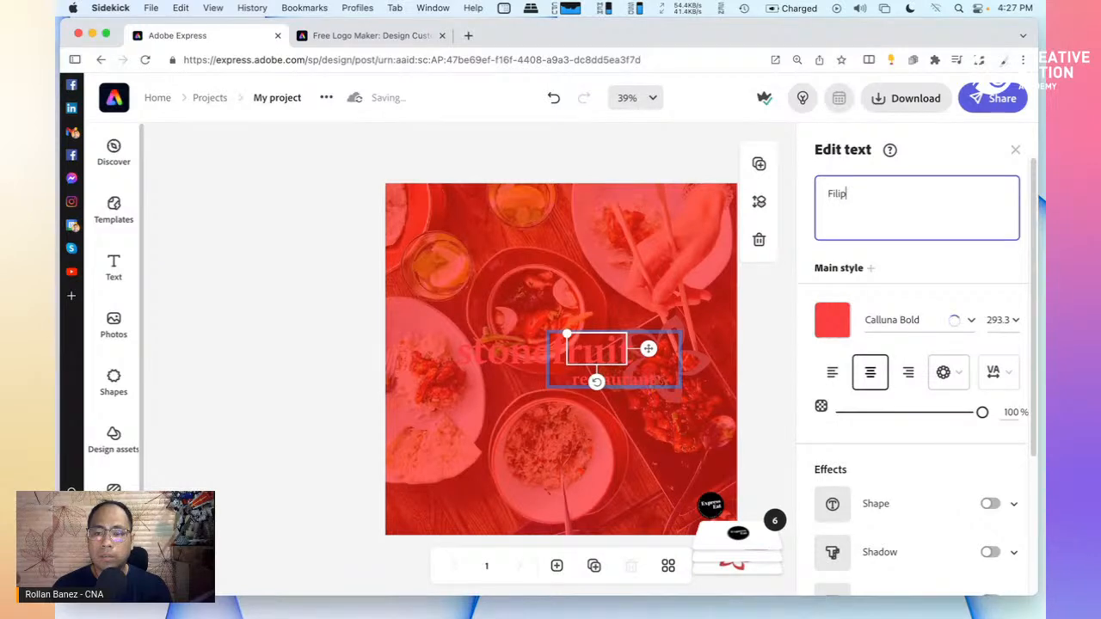
{"action": "type", "text": "ino Fo"}
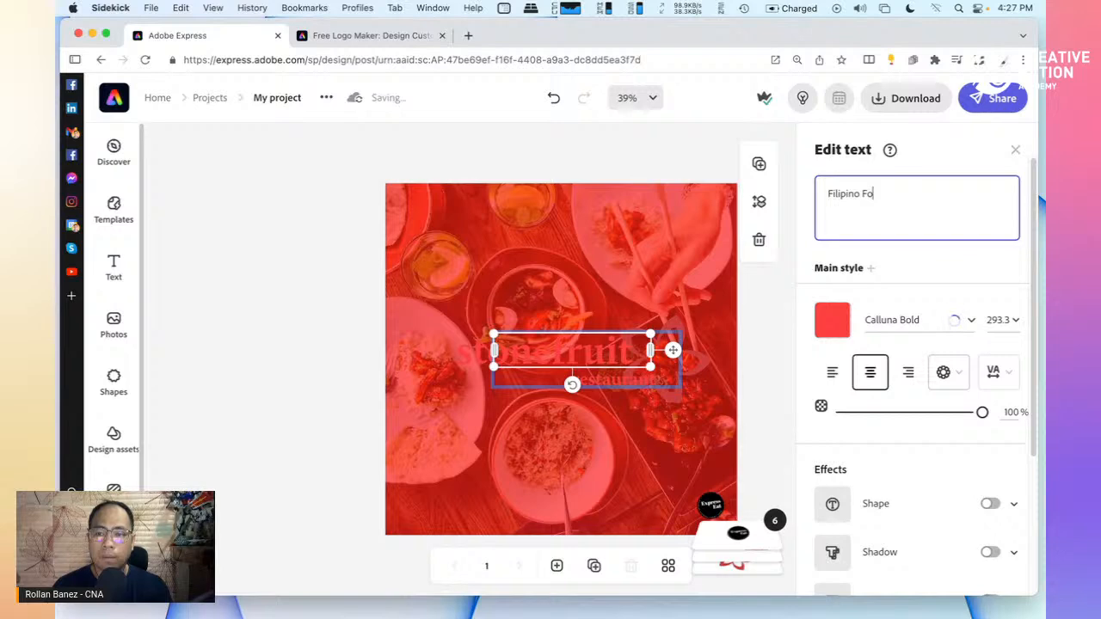
{"action": "type", "text": "od"}
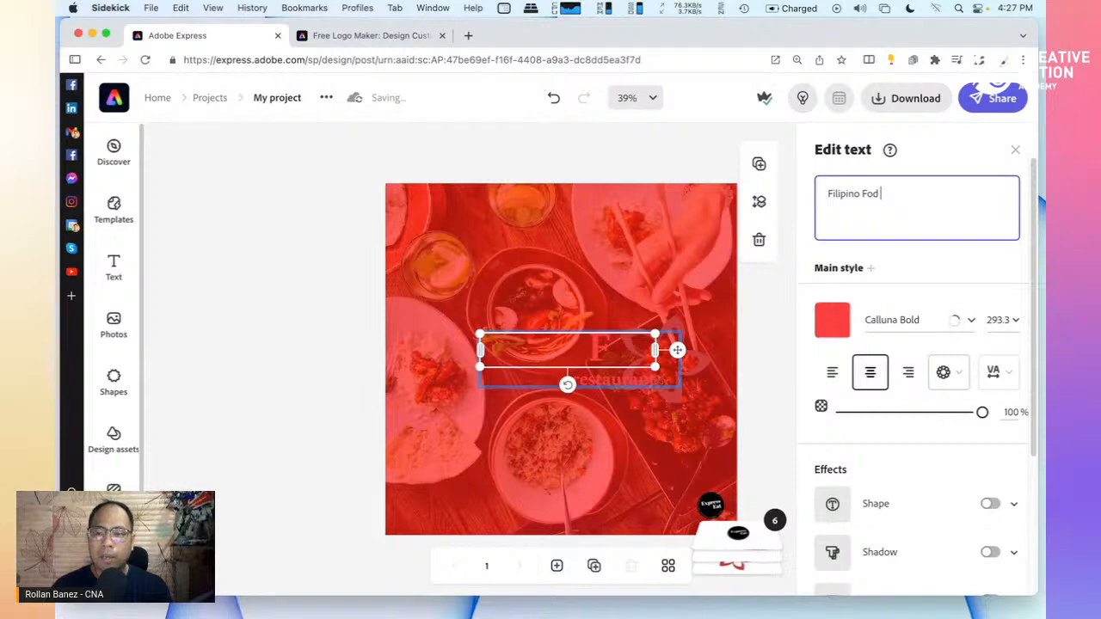
{"action": "key", "text": "BackSpace"}
{"action": "key", "text": "BackSpace"}
{"action": "type", "text": "od"}
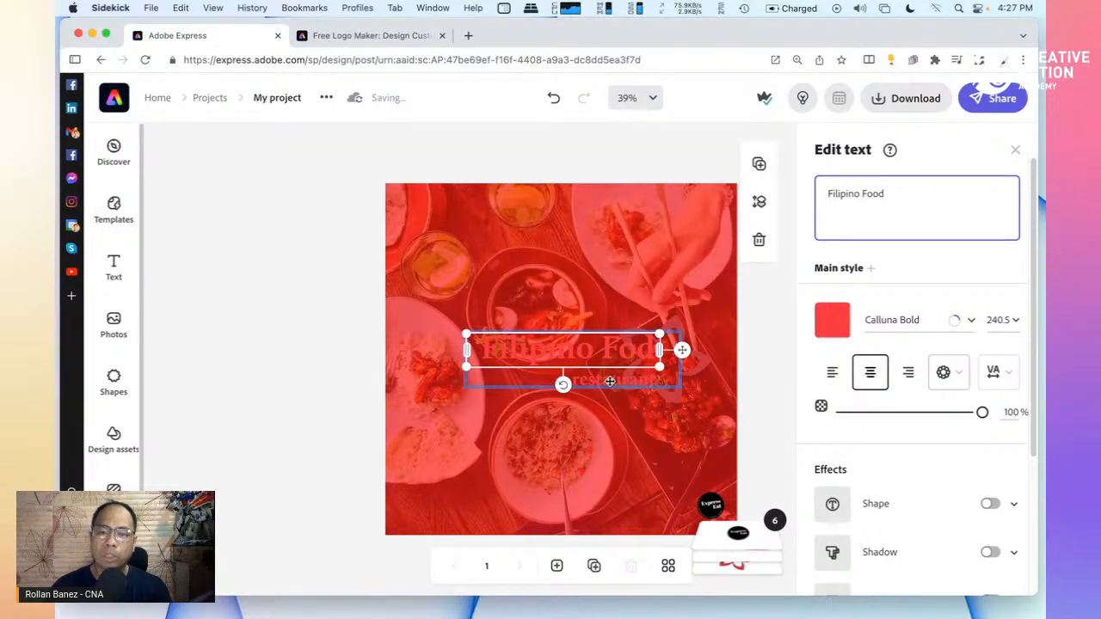
{"action": "left_click", "coordinate": [609, 381]}
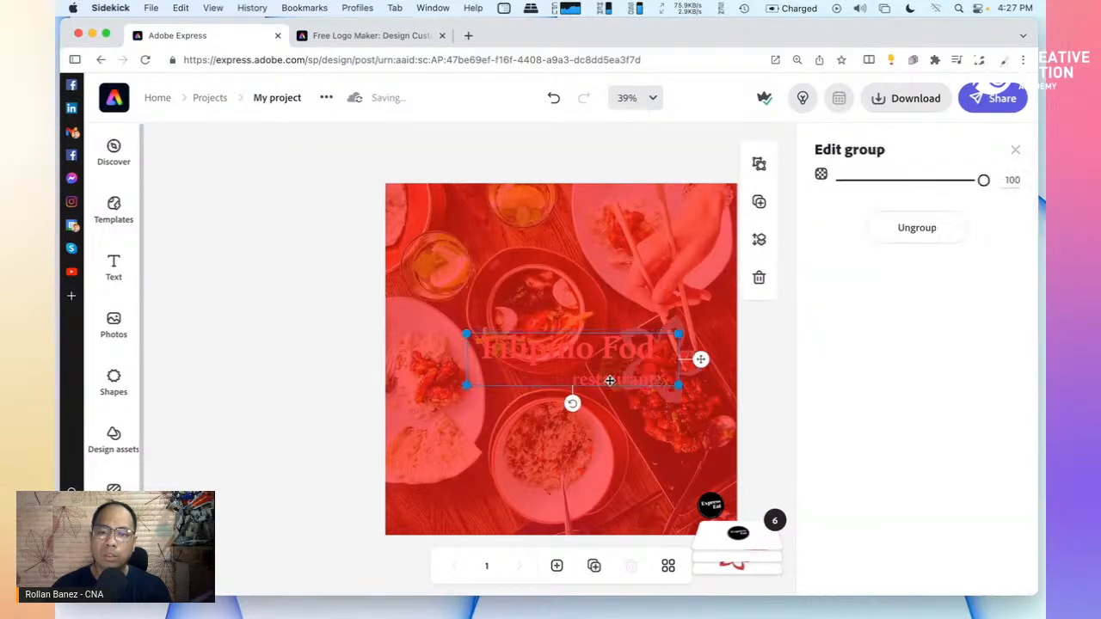
{"action": "left_click", "coordinate": [915, 228]}
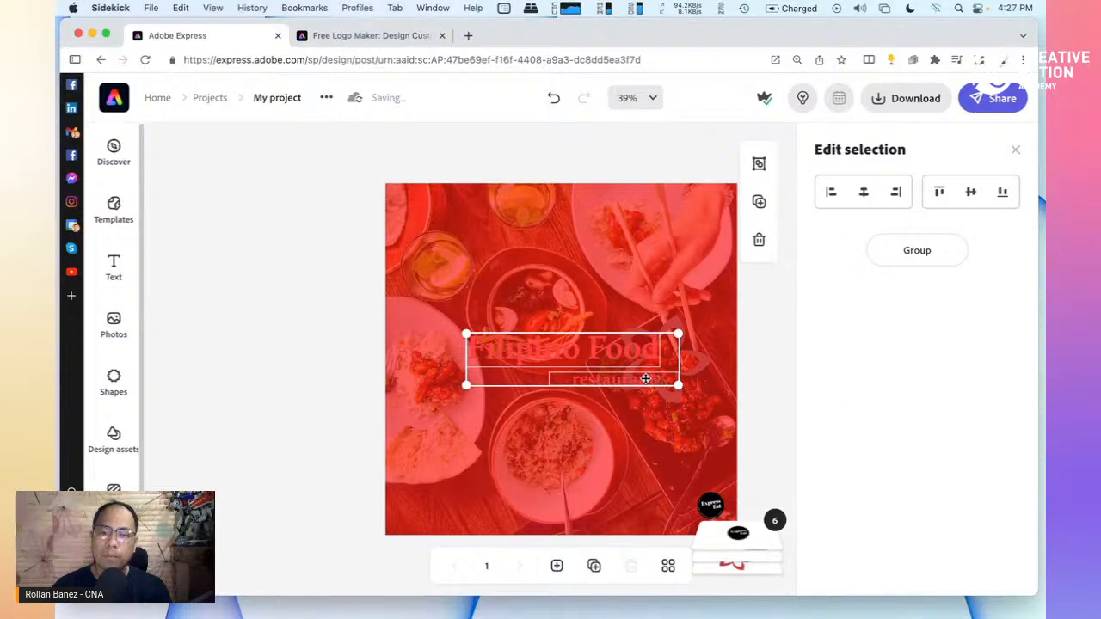
Replace 'restaurant' in the tagline with 'made the right way!'
{"action": "left_click", "coordinate": [645, 378]}
{"action": "double_click", "coordinate": [852, 206]}
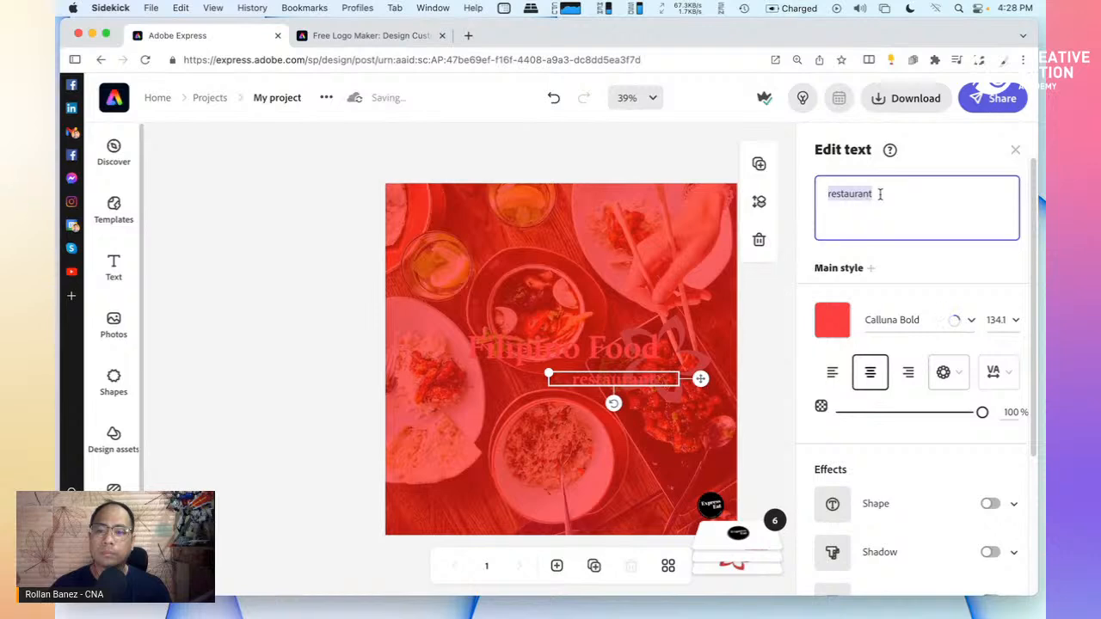
{"action": "type", "text": "made the right way"}
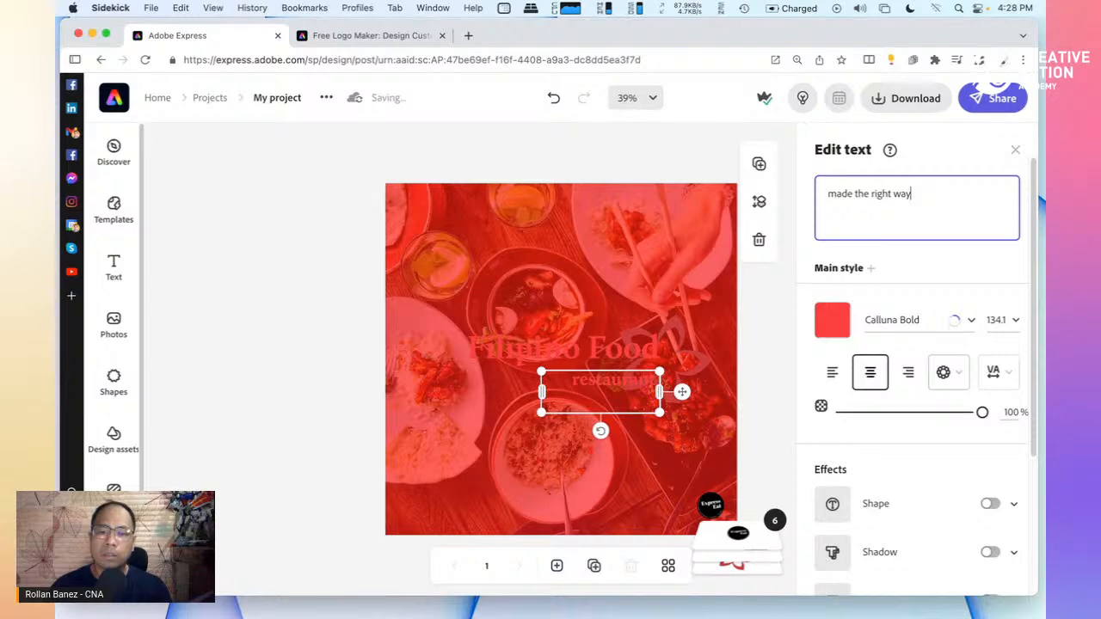
{"action": "type", "text": "!"}
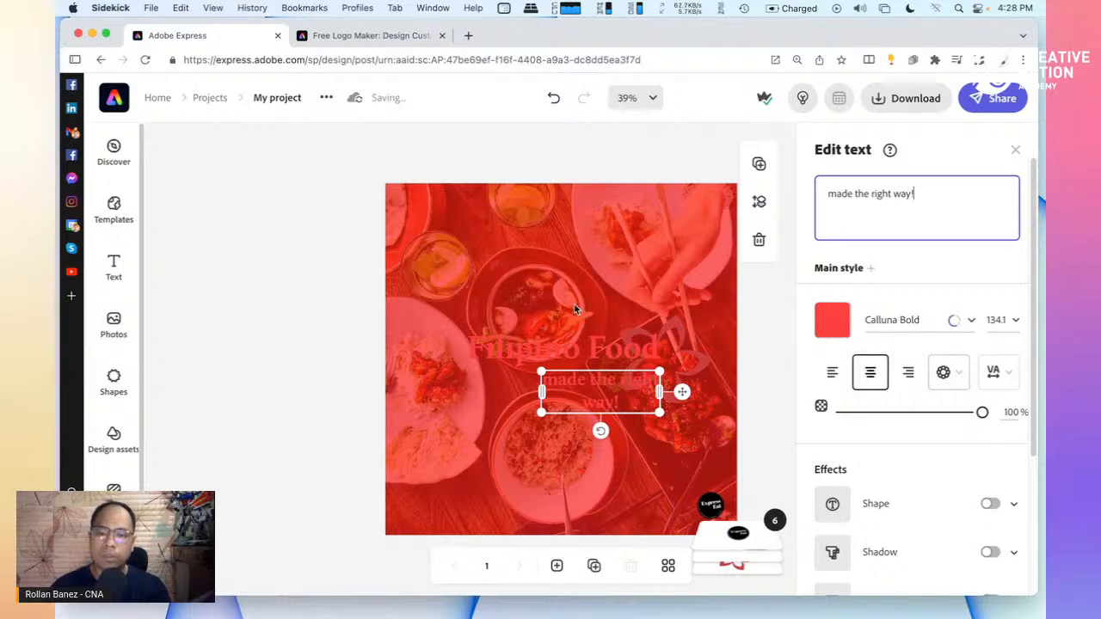
{"action": "left_click", "coordinate": [659, 392]}
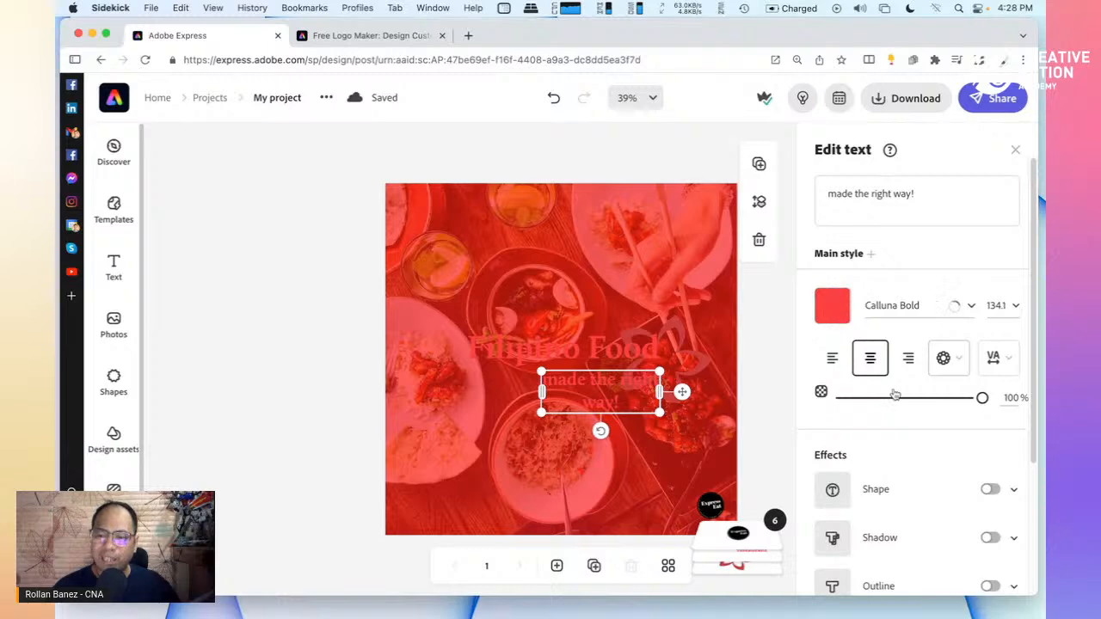
Make the 'made the right way!' tagline white #FFFFFF
{"action": "scroll", "coordinate": [899, 413], "scroll_direction": "down", "scroll_amount": 3}
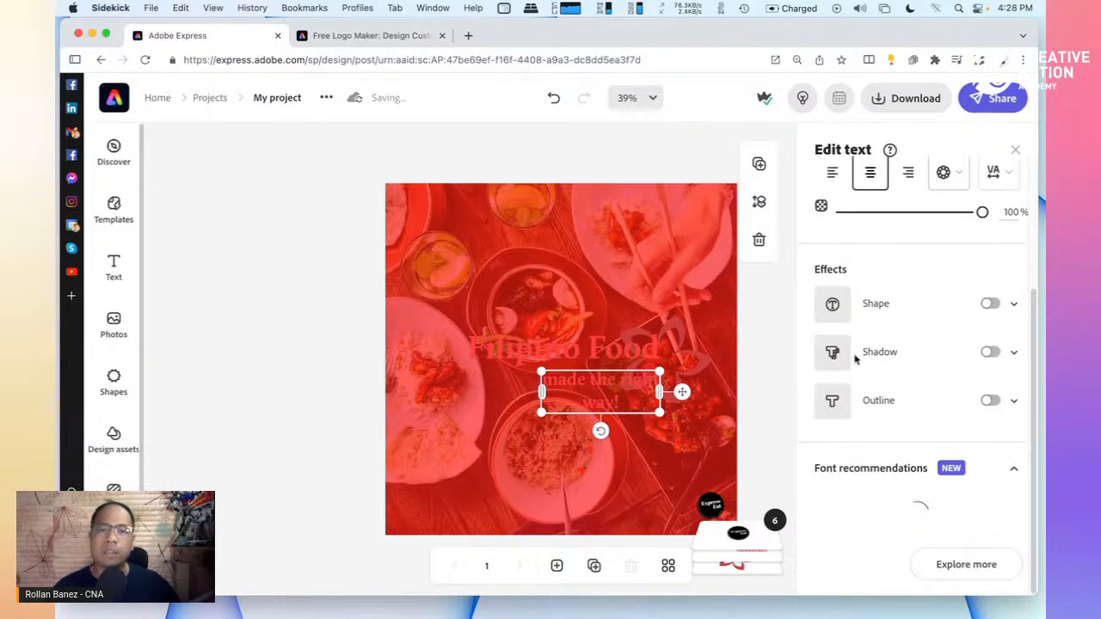
{"action": "scroll", "coordinate": [857, 352], "scroll_direction": "up", "scroll_amount": 3}
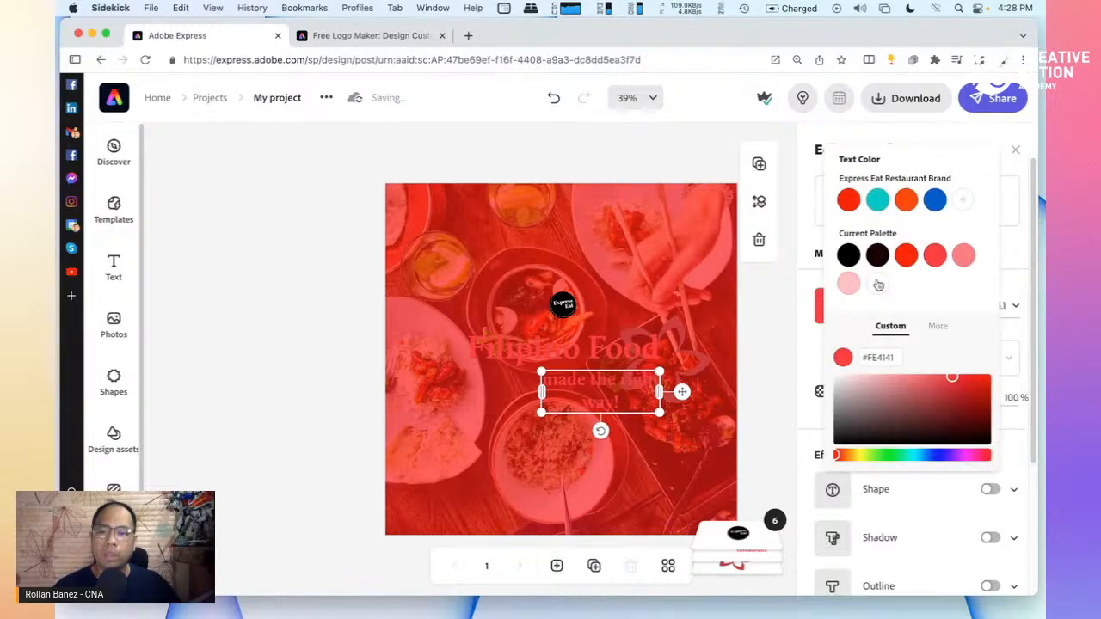
{"action": "left_click", "coordinate": [878, 285]}
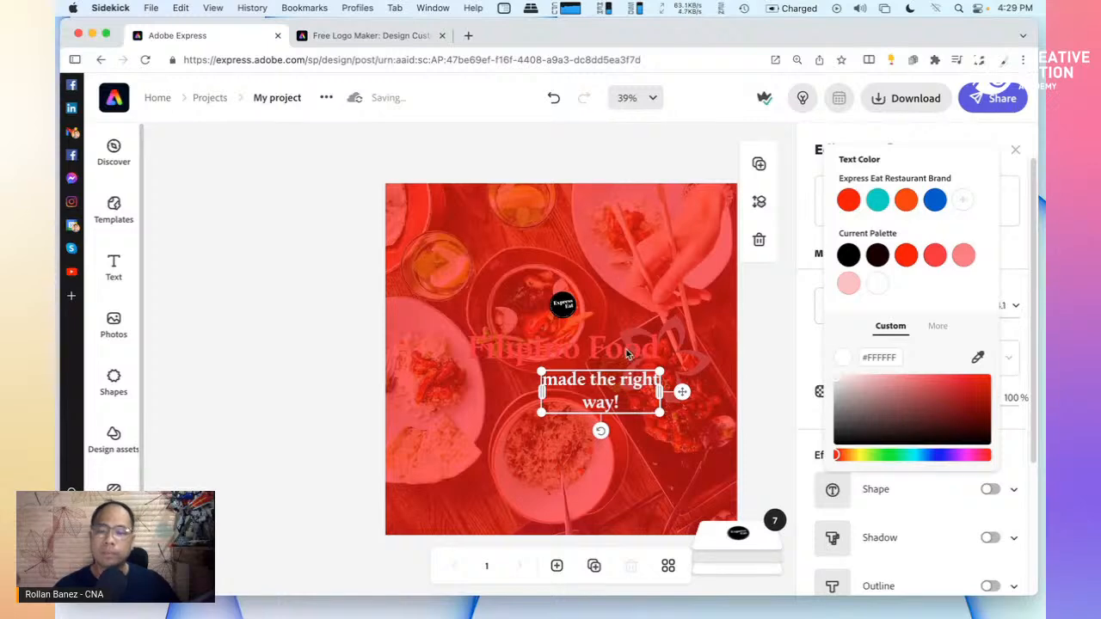
Make the 'Filipino Food' title white #FFFFFF as well
{"action": "left_click", "coordinate": [626, 349]}
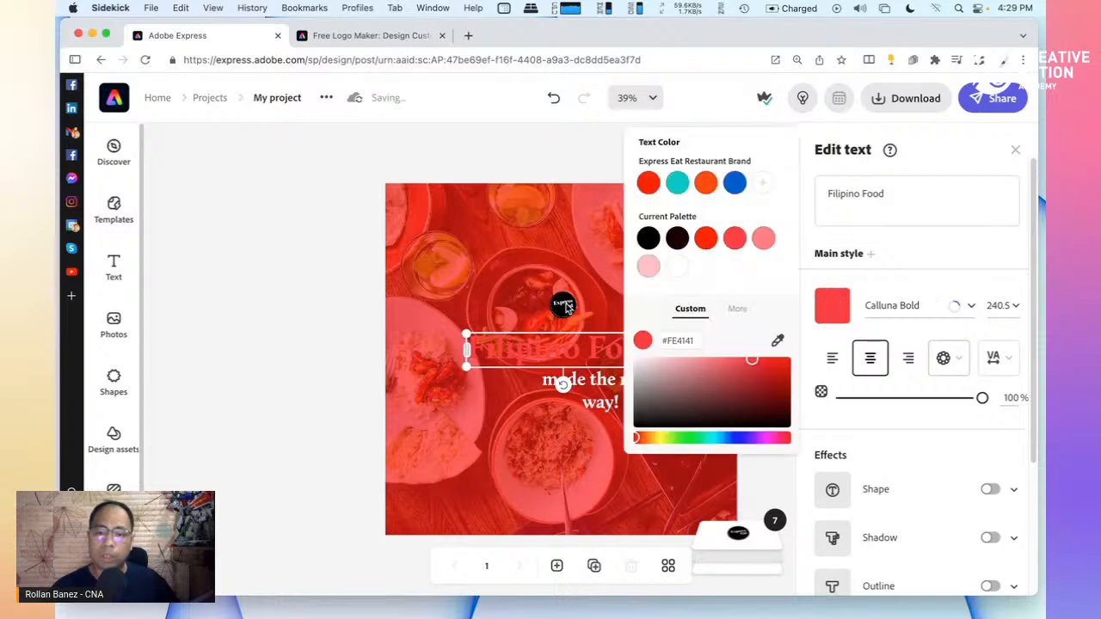
{"action": "left_click", "coordinate": [675, 270]}
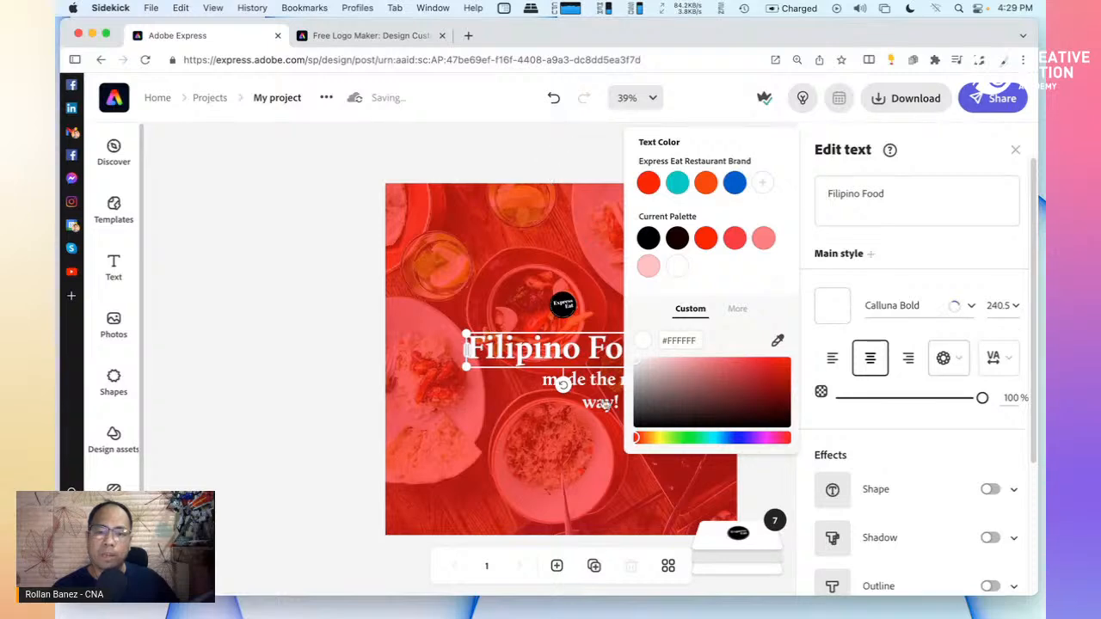
{"action": "left_click", "coordinate": [606, 406]}
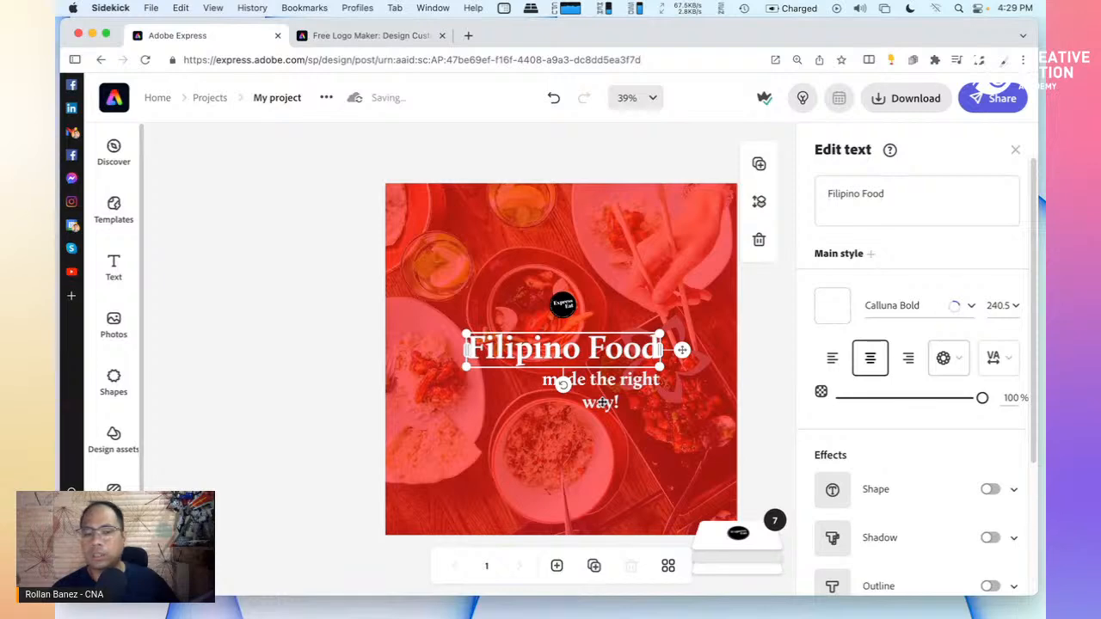
{"action": "left_click", "coordinate": [602, 404]}
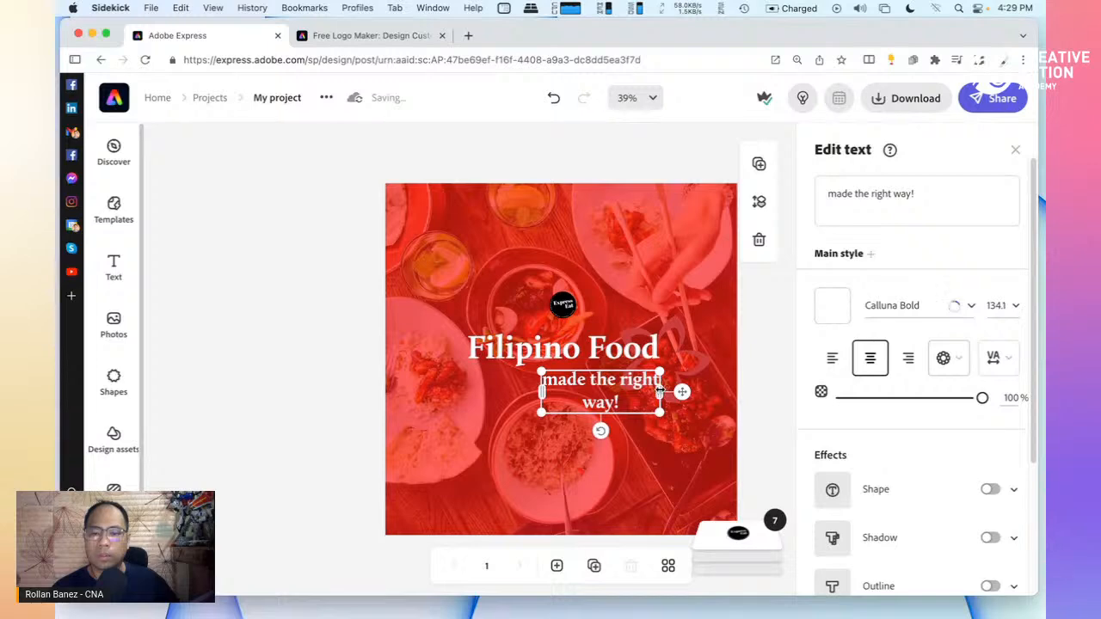
Widen the 'made the right way!' box to fit one line and centre it under Filipino Food
{"action": "left_click_drag", "start_coordinate": [660, 391], "coordinate": [705, 390]}
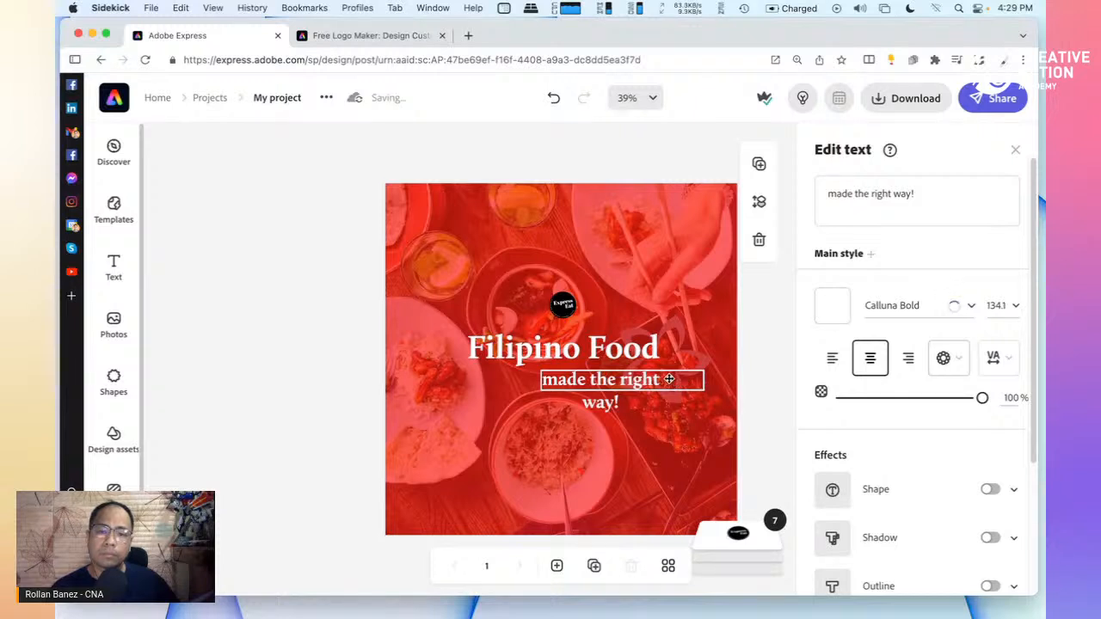
{"action": "left_click", "coordinate": [670, 379]}
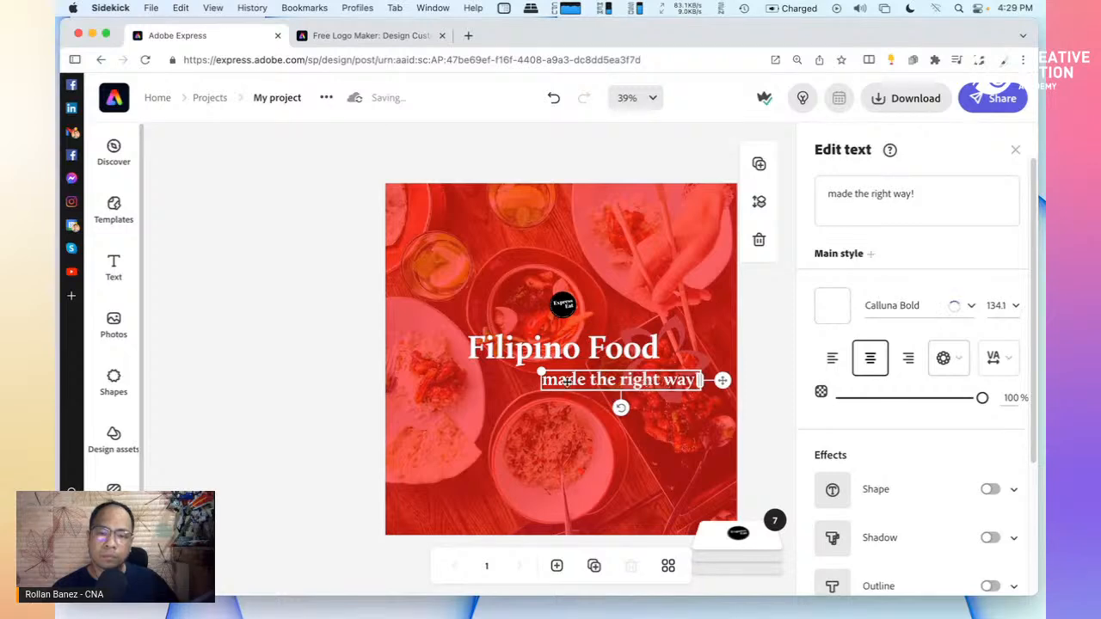
{"action": "left_click_drag", "start_coordinate": [545, 382], "coordinate": [570, 392]}
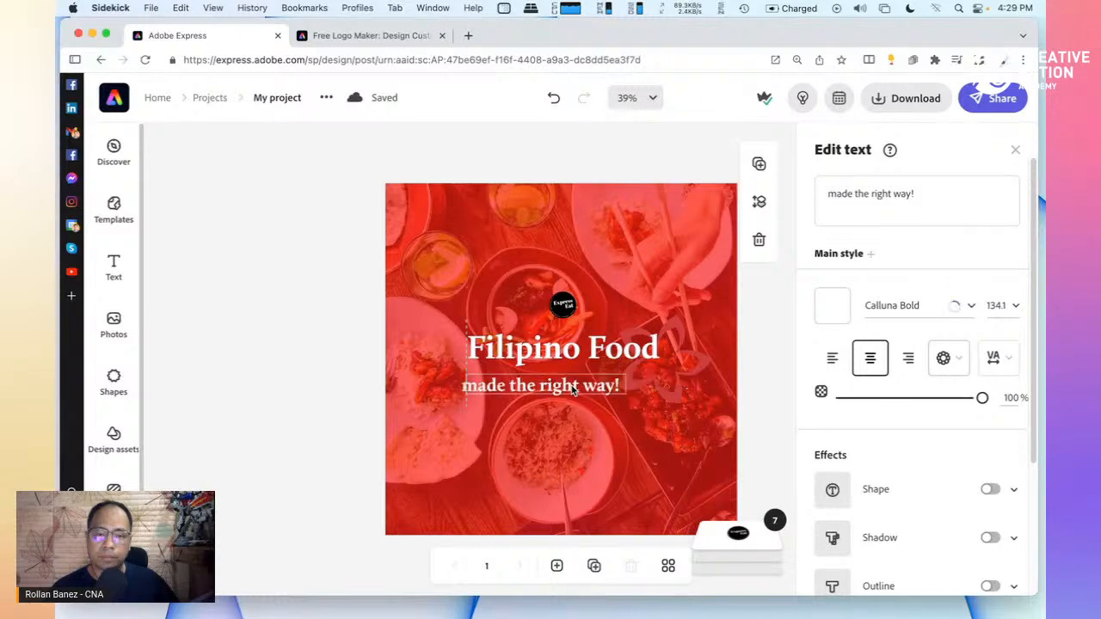
{"action": "left_click_drag", "start_coordinate": [582, 385], "coordinate": [606, 385]}
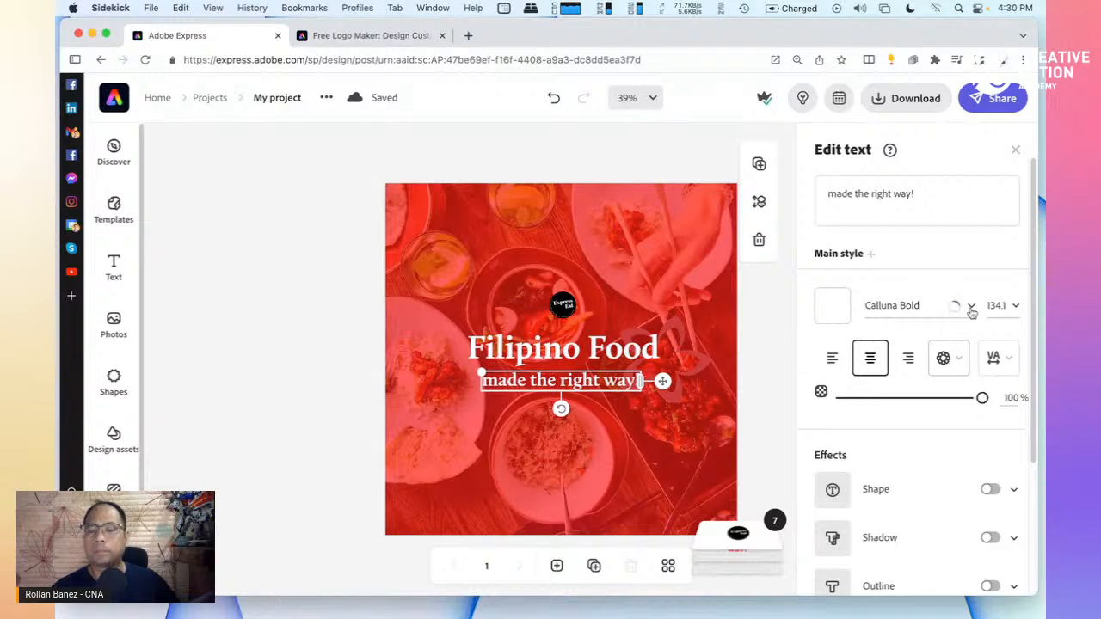
{"action": "left_click", "coordinate": [970, 308]}
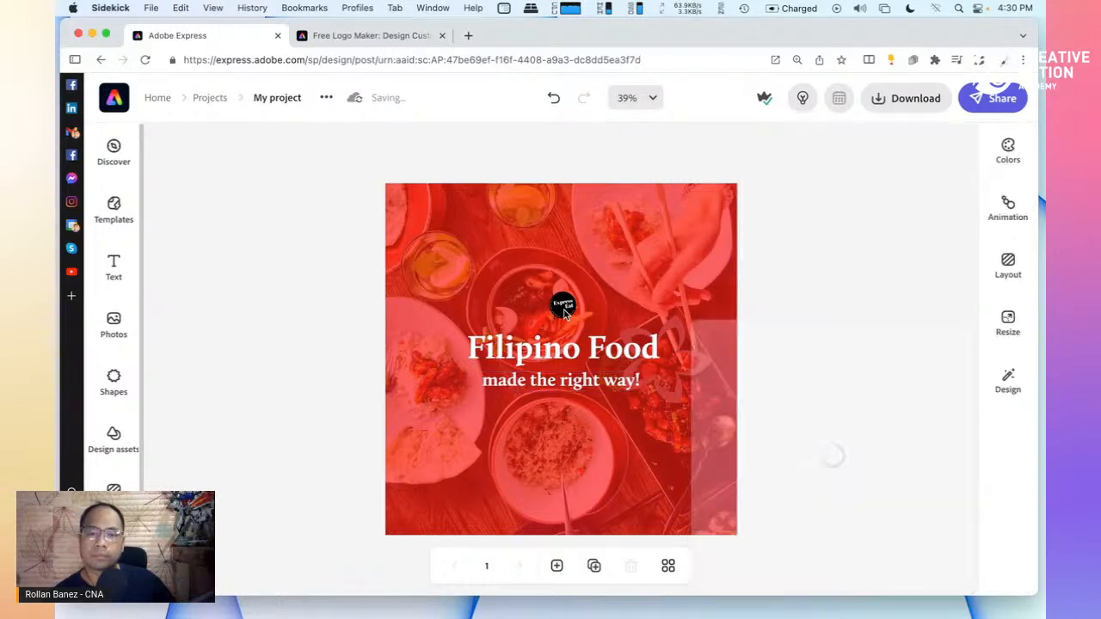
Enlarge the Express Eat logo and move it down-left above the title
{"action": "left_click", "coordinate": [754, 311]}
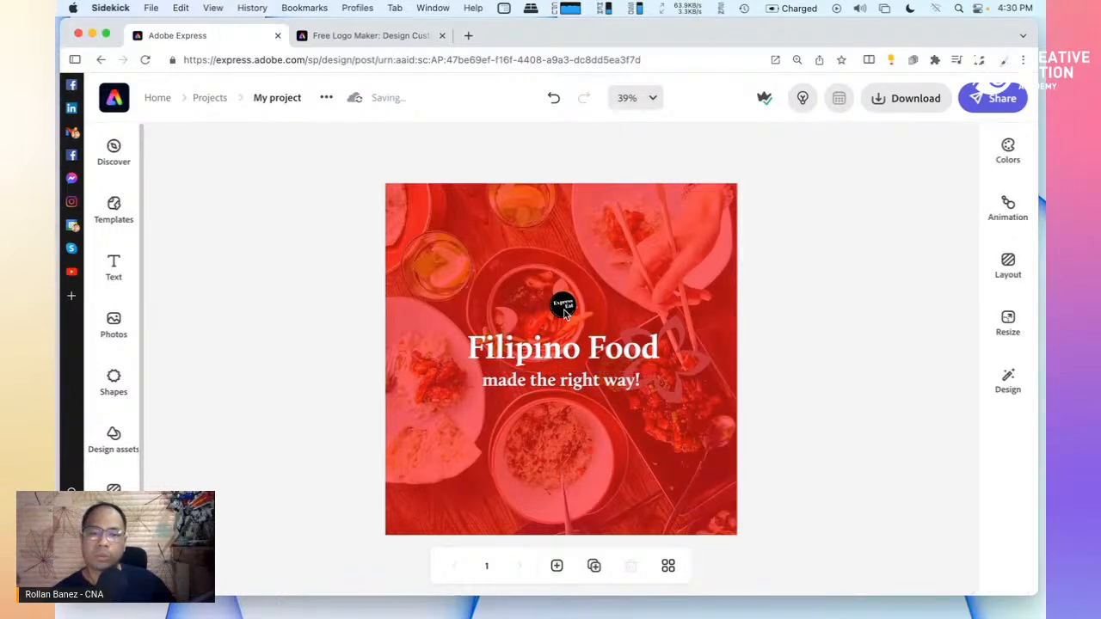
{"action": "left_click", "coordinate": [565, 305]}
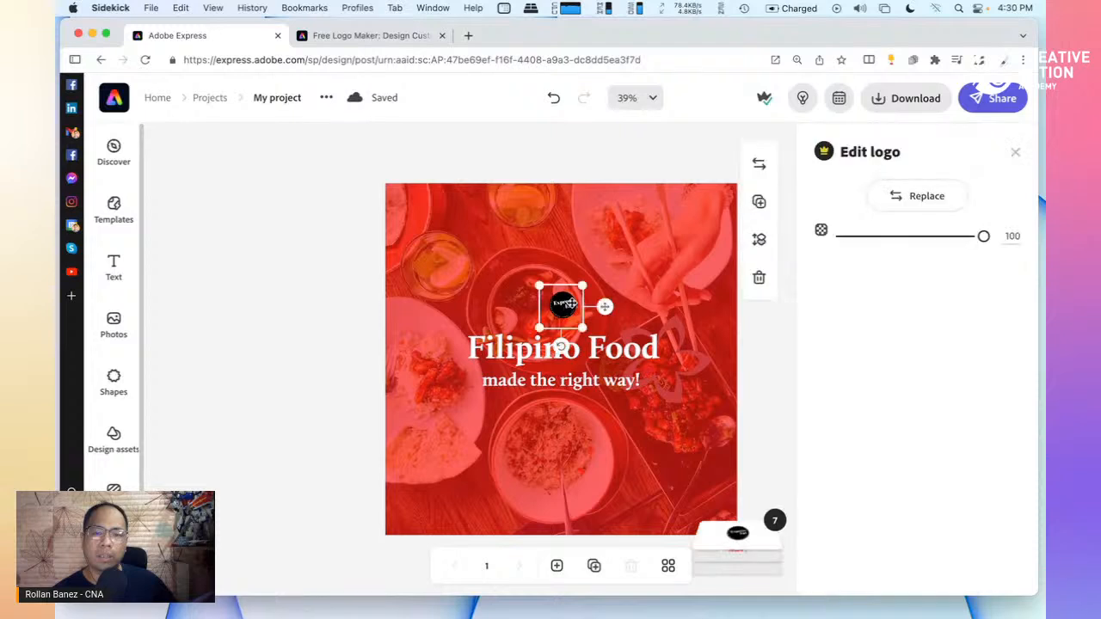
{"action": "left_click_drag", "start_coordinate": [582, 285], "coordinate": [640, 248]}
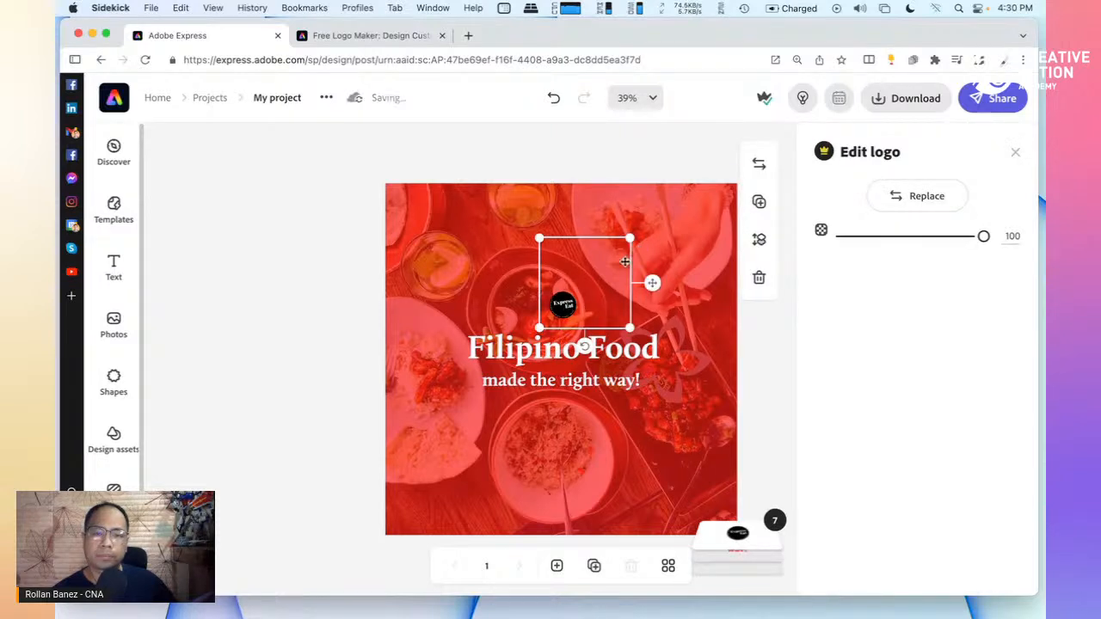
{"action": "left_click_drag", "start_coordinate": [593, 287], "coordinate": [565, 299]}
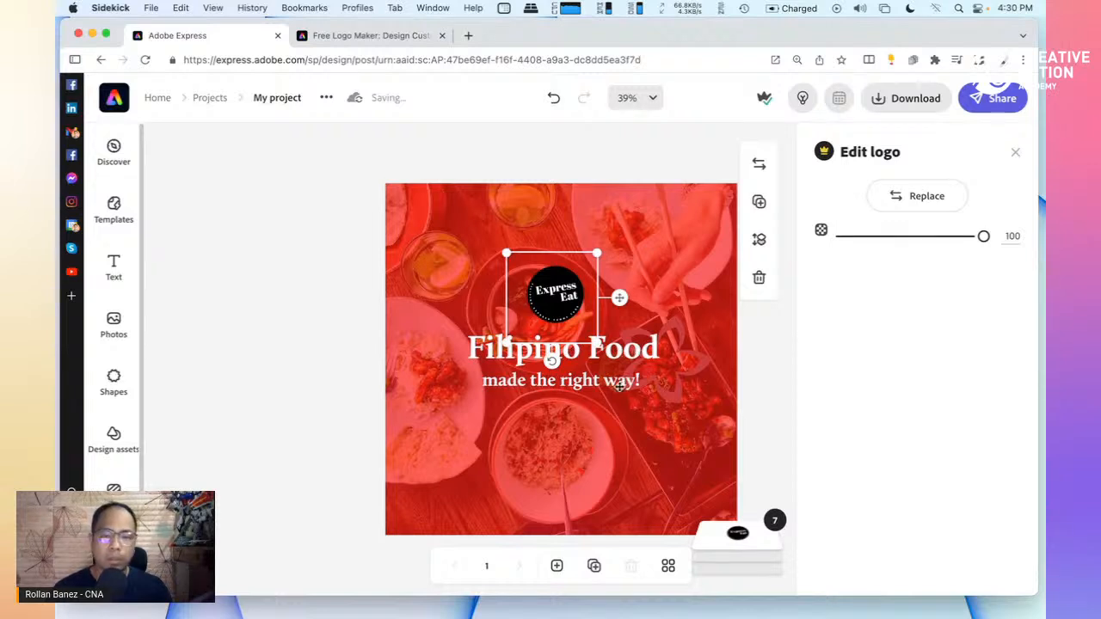
Lower the logo, enlarge it further and centre it on the guide above the title
{"action": "left_click", "coordinate": [617, 382]}
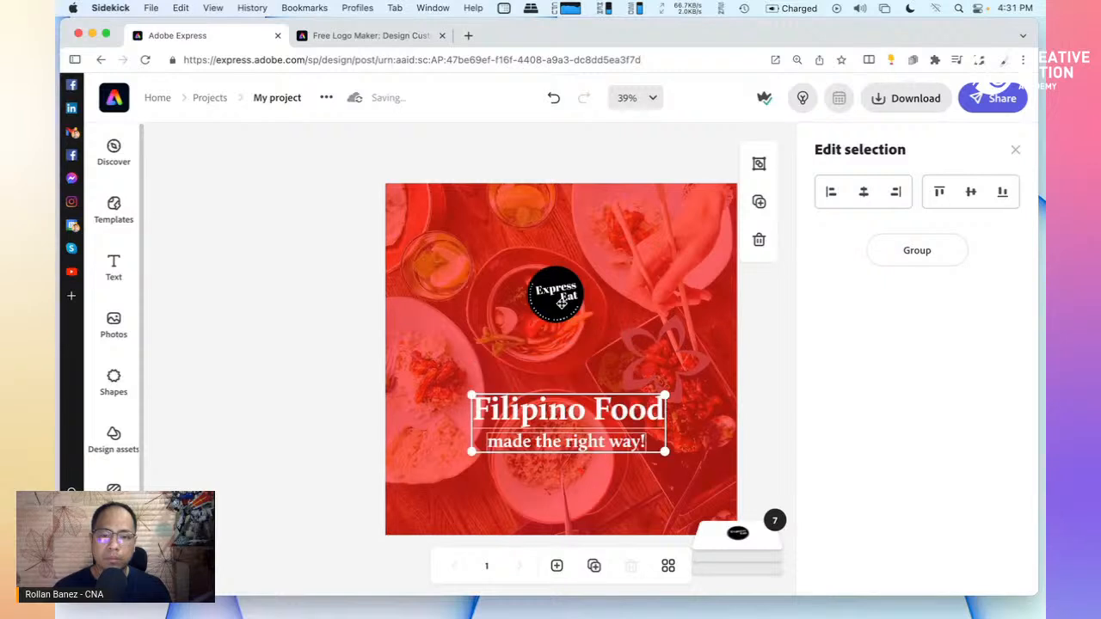
{"action": "left_click", "coordinate": [561, 300]}
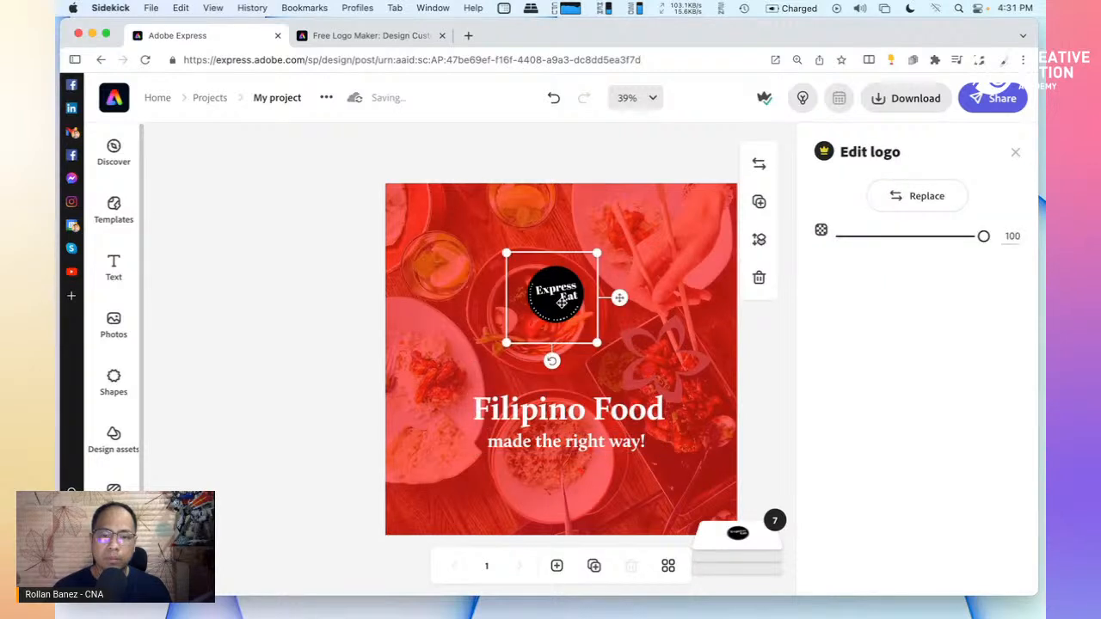
{"action": "left_click_drag", "start_coordinate": [556, 305], "coordinate": [566, 352]}
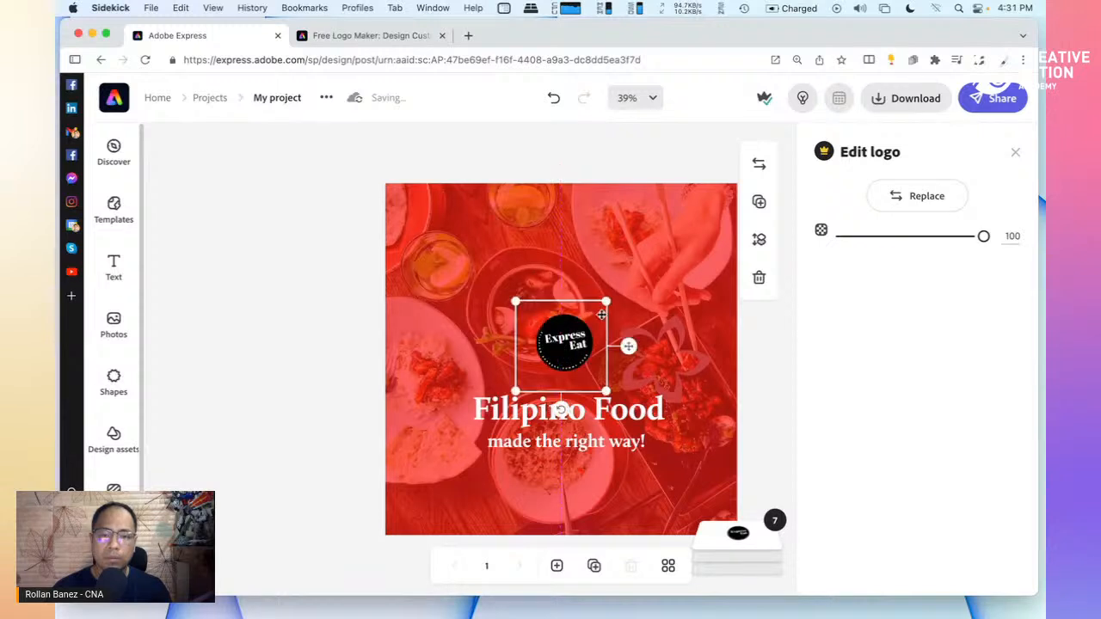
{"action": "left_click_drag", "start_coordinate": [605, 301], "coordinate": [644, 263]}
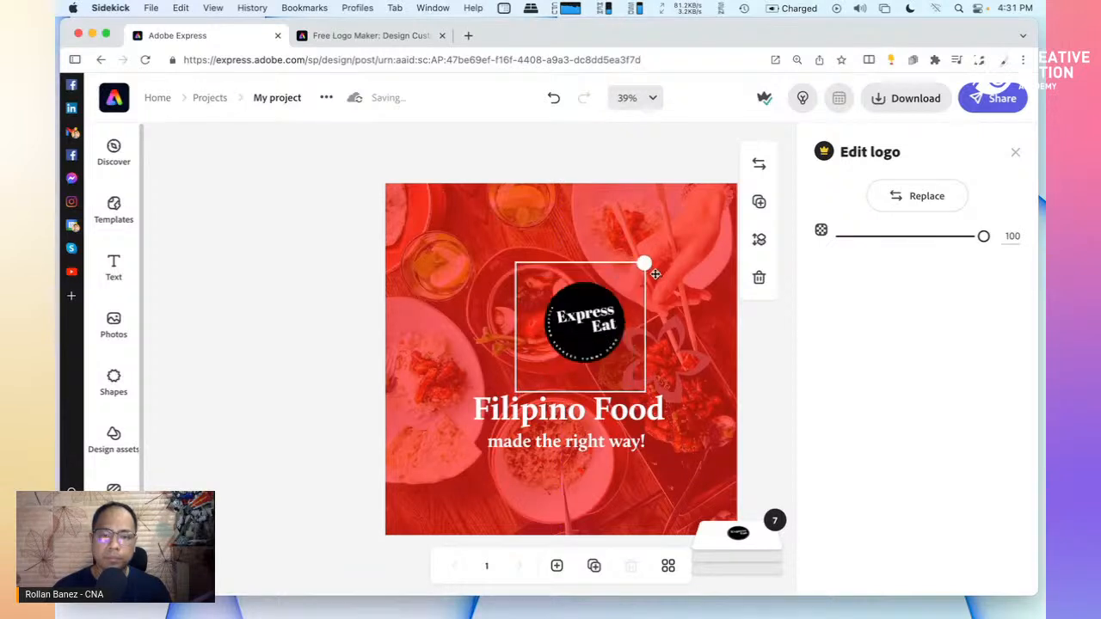
{"action": "mouse_move", "coordinate": [572, 347]}
{"action": "left_mouse_down"}
{"action": "mouse_move", "coordinate": [543, 348]}
{"action": "mouse_move", "coordinate": [567, 358]}
{"action": "left_mouse_up"}
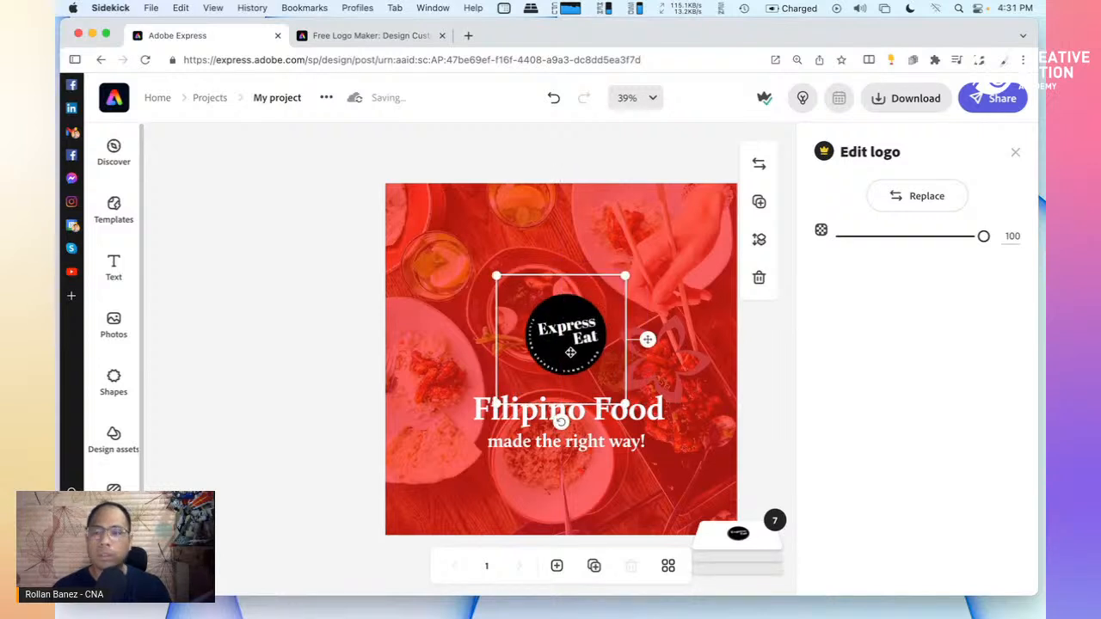
Replace the black Express Eat logo with the white version from the brand's logos
{"action": "left_click", "coordinate": [923, 198]}
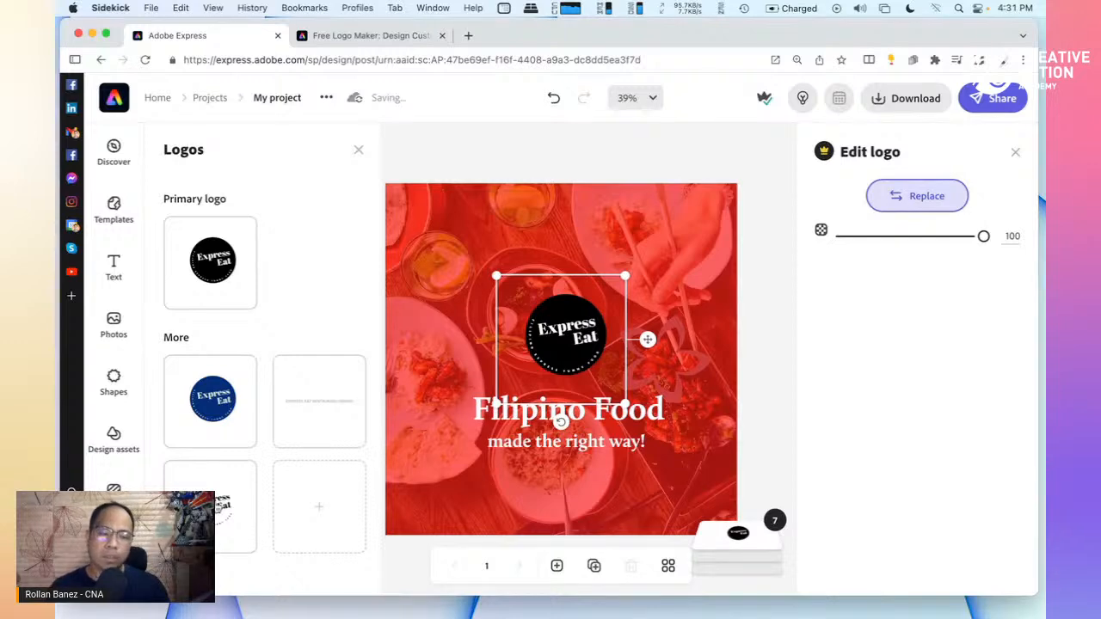
{"action": "left_click", "coordinate": [217, 508]}
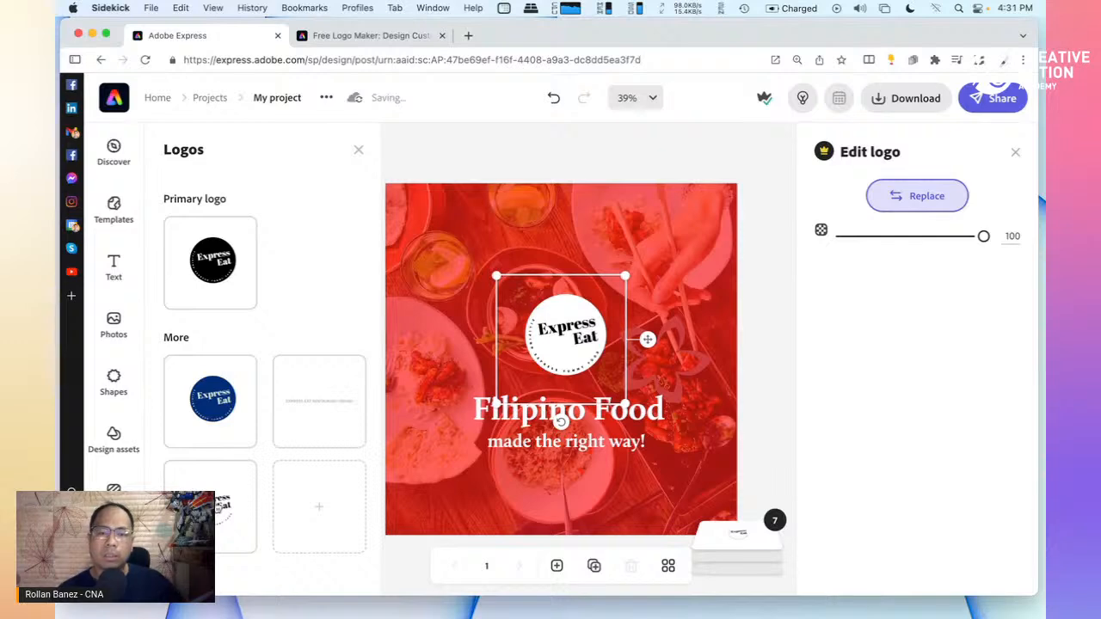
Change the photo overlay to the orange brand swatch at 66% opacity
{"action": "left_click", "coordinate": [460, 160]}
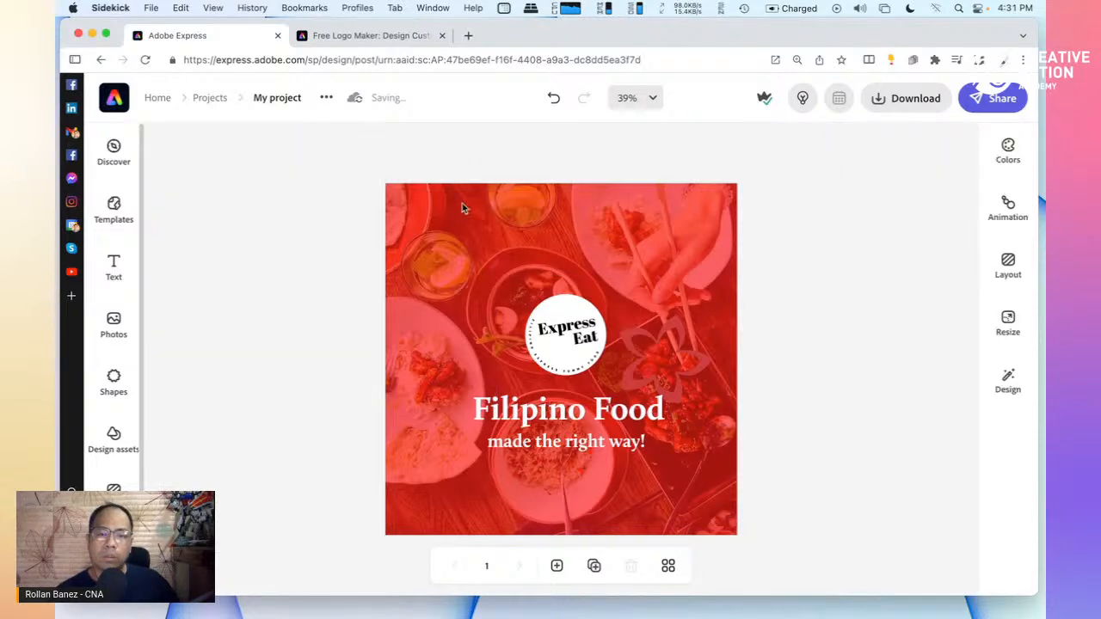
{"action": "left_click", "coordinate": [475, 259]}
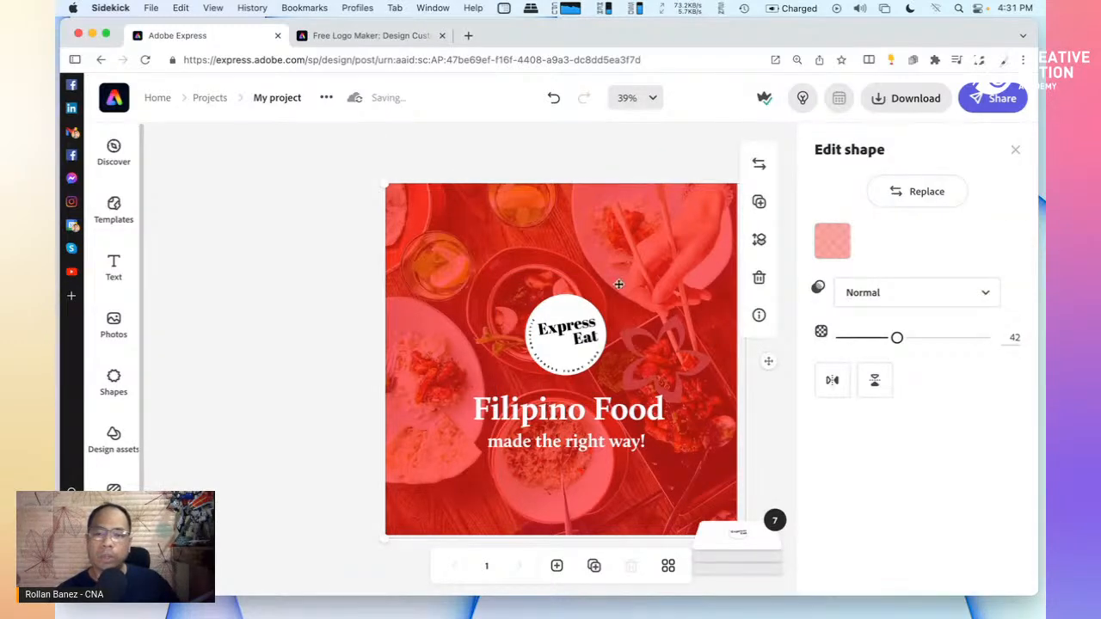
{"action": "left_click", "coordinate": [831, 244]}
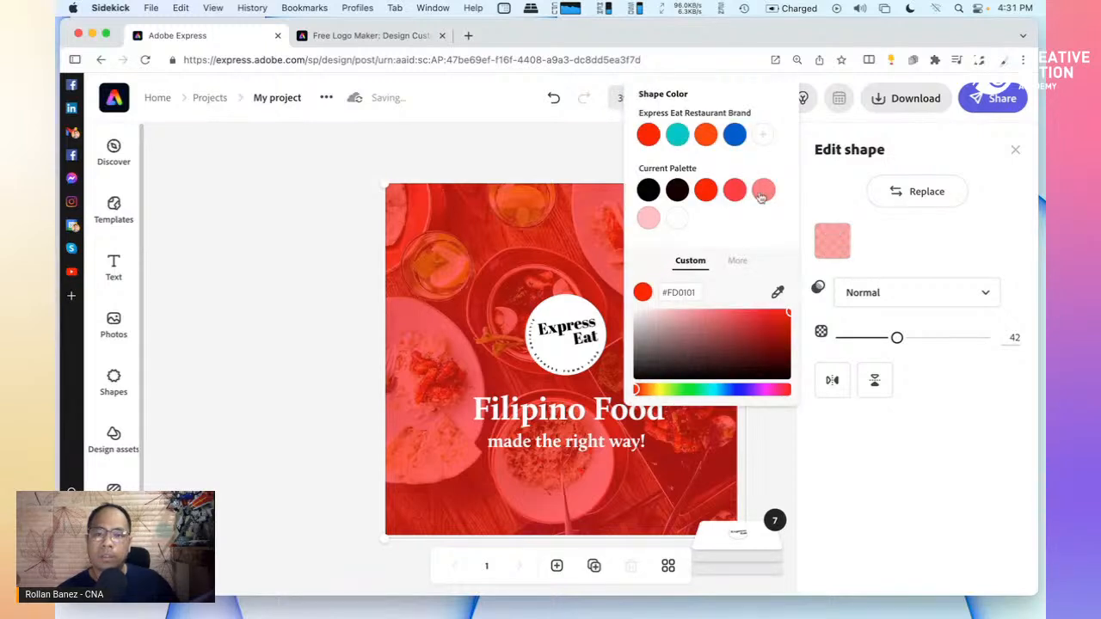
{"action": "left_click", "coordinate": [705, 140]}
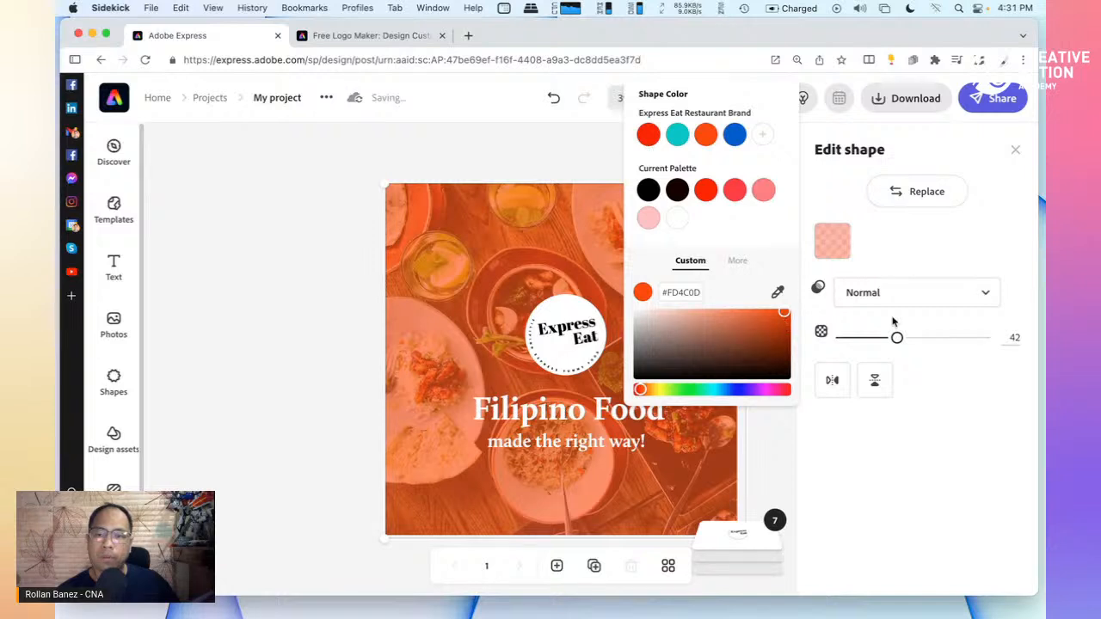
{"action": "left_click_drag", "start_coordinate": [898, 339], "coordinate": [933, 340]}
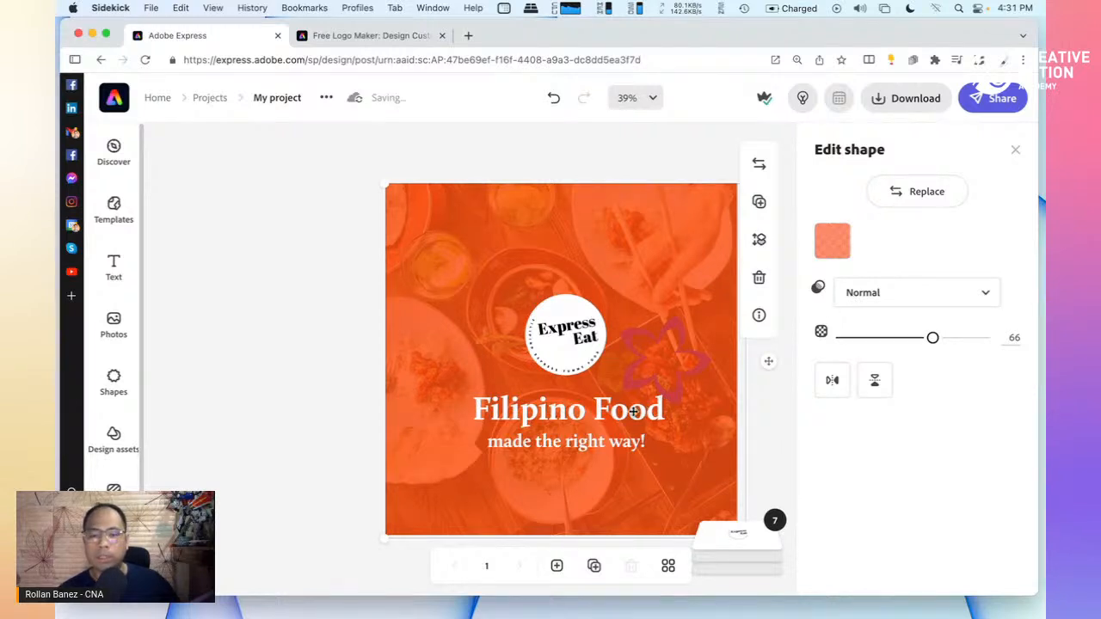
{"action": "left_click", "coordinate": [659, 162]}
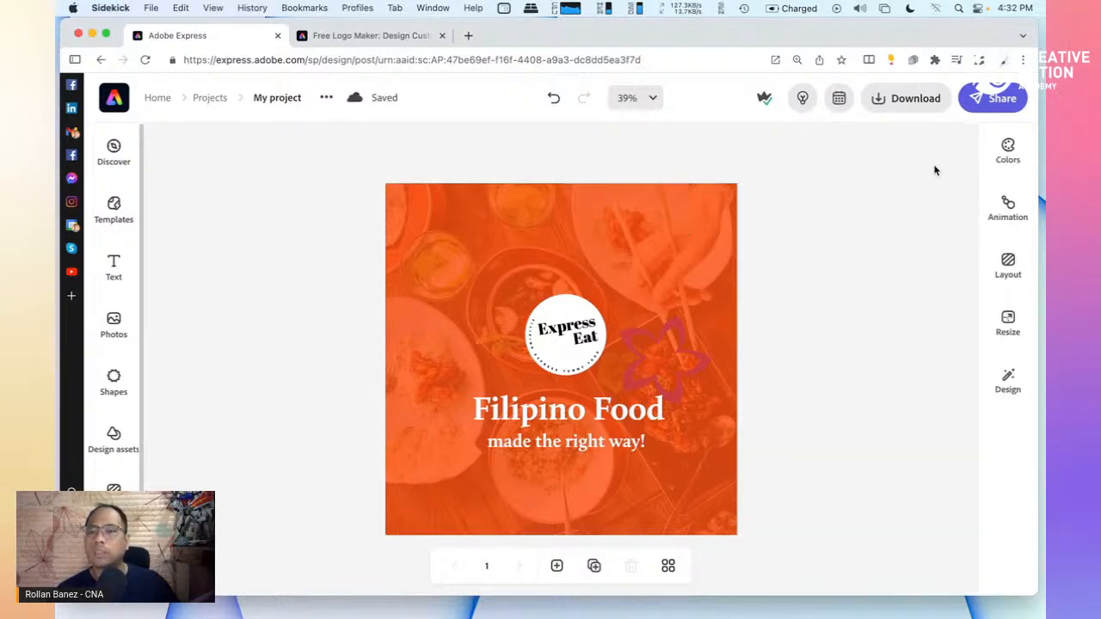
From the Download options, launch the social media scheduler for the finished post
{"action": "left_click", "coordinate": [918, 108]}
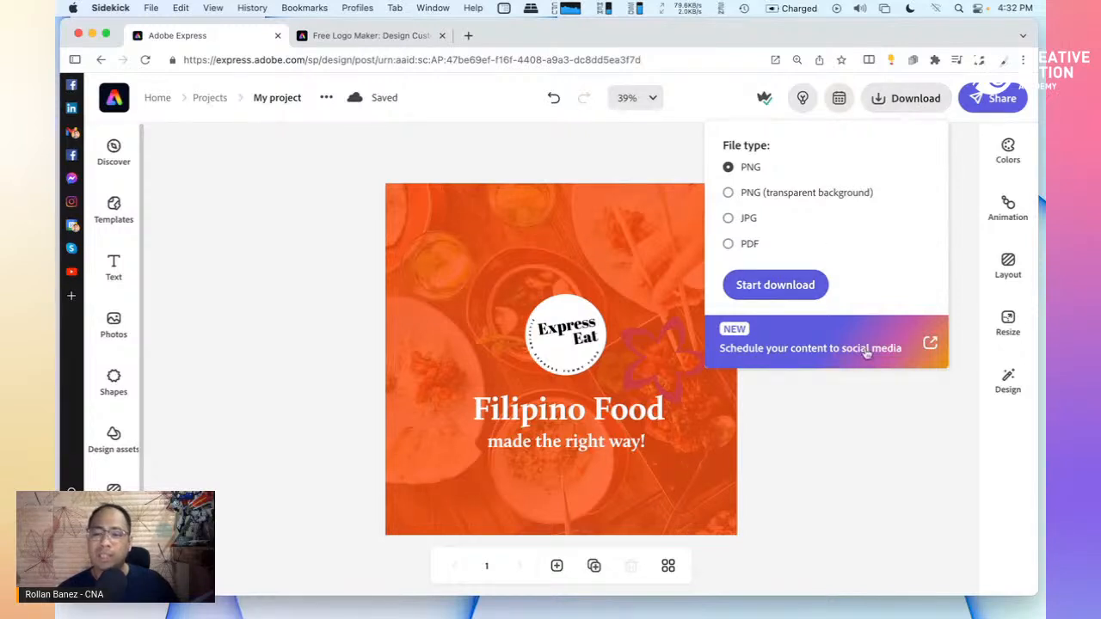
{"action": "left_click", "coordinate": [931, 344]}
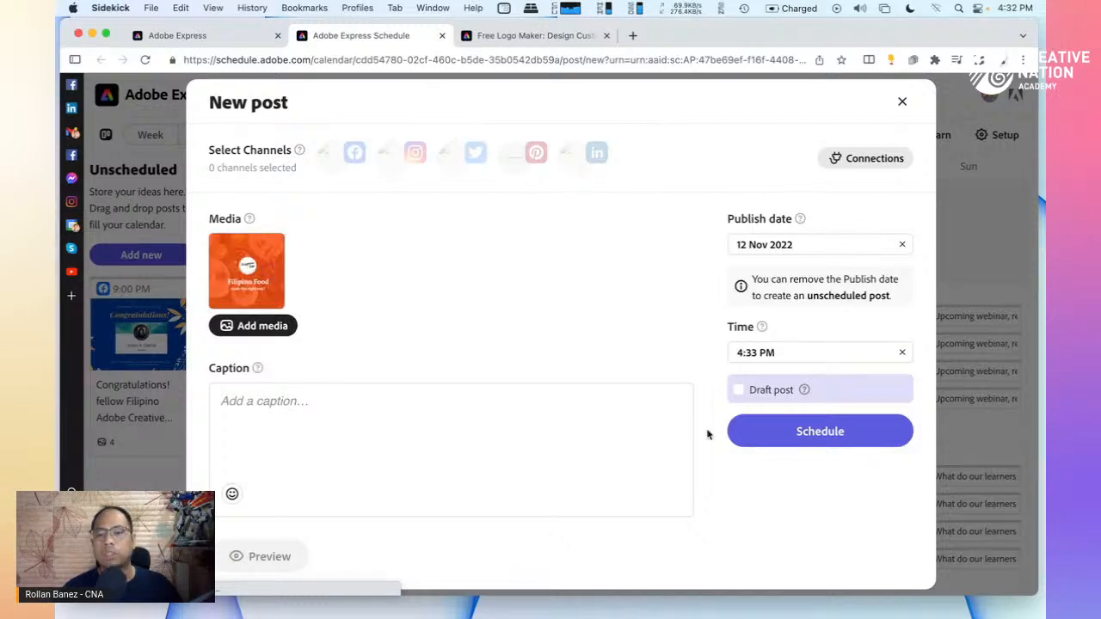
Close the new Filipino Food post unscheduled, returning to the November 2022 calendar
{"action": "left_click", "coordinate": [796, 352]}
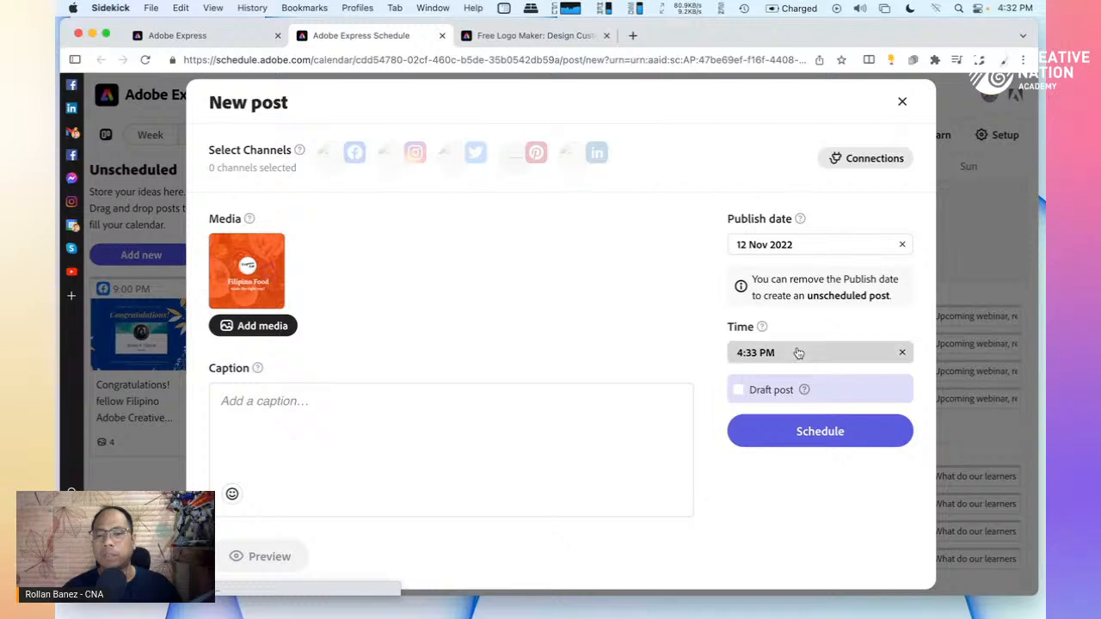
{"action": "left_click", "coordinate": [795, 245]}
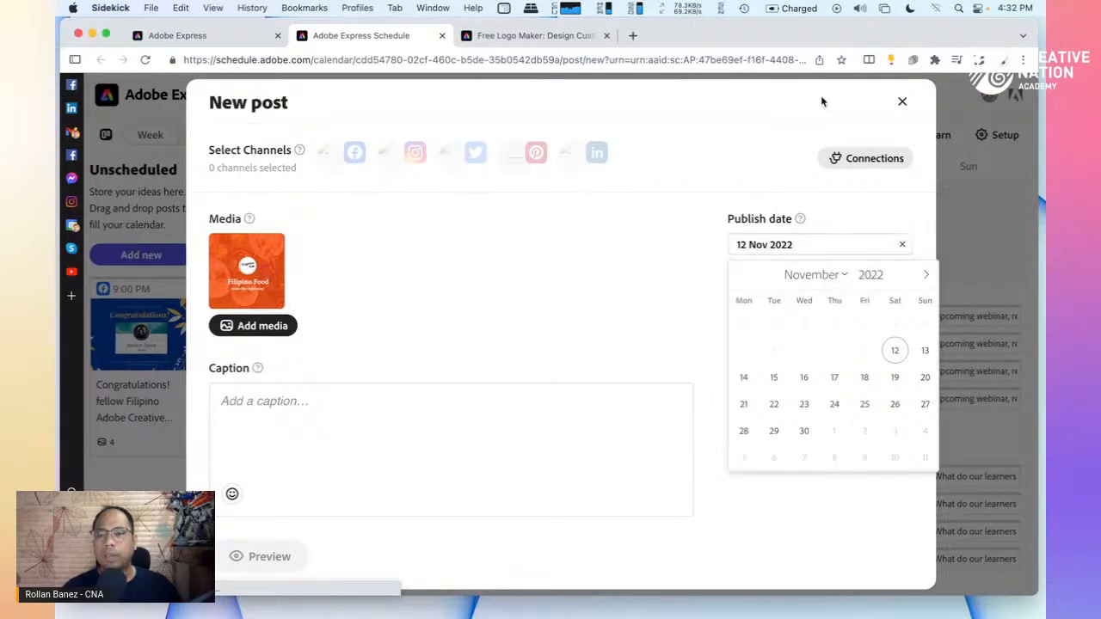
{"action": "left_click", "coordinate": [902, 102]}
{"action": "left_click", "coordinate": [902, 103]}
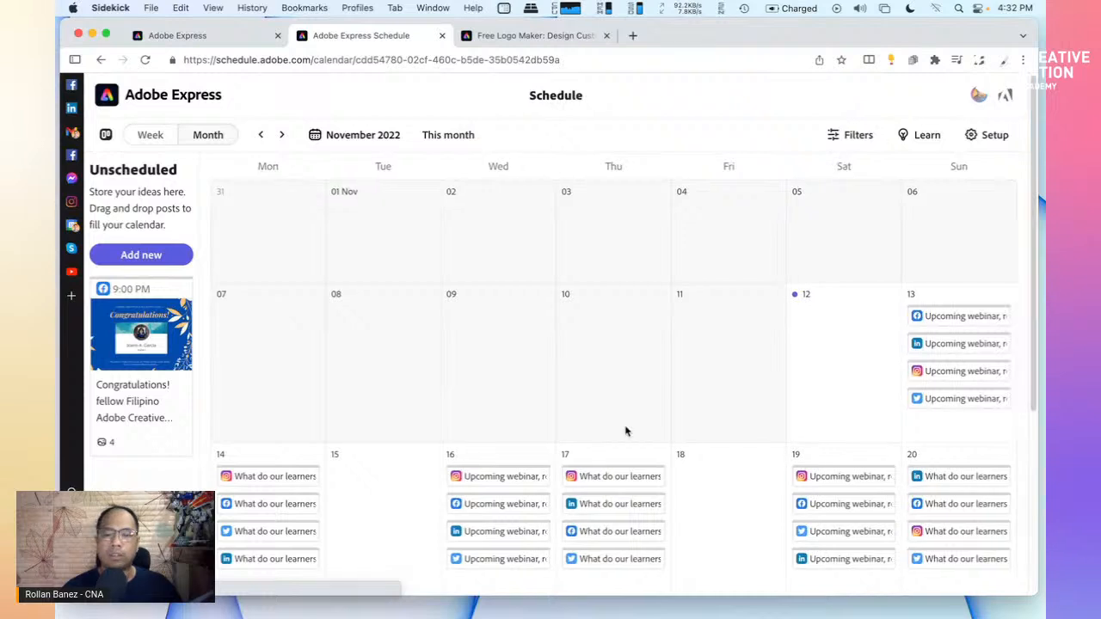
{"action": "scroll", "coordinate": [624, 401], "scroll_direction": "down", "scroll_amount": 2}
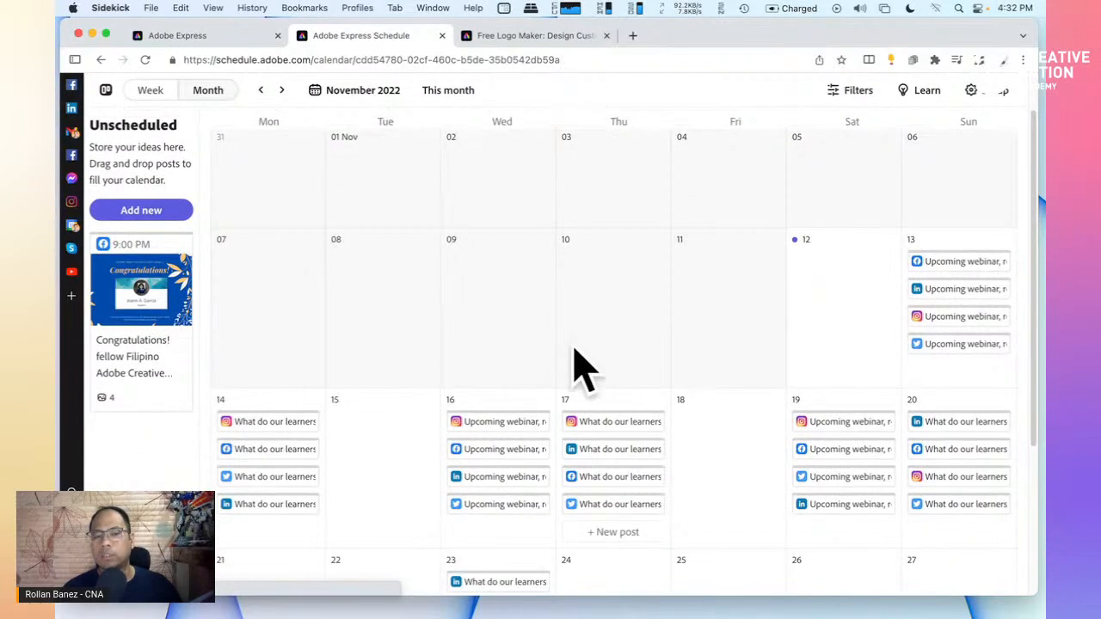
{"action": "scroll", "coordinate": [550, 347], "scroll_direction": "up", "scroll_amount": 1}
{"action": "scroll", "coordinate": [561, 289], "scroll_direction": "up", "scroll_amount": 1}
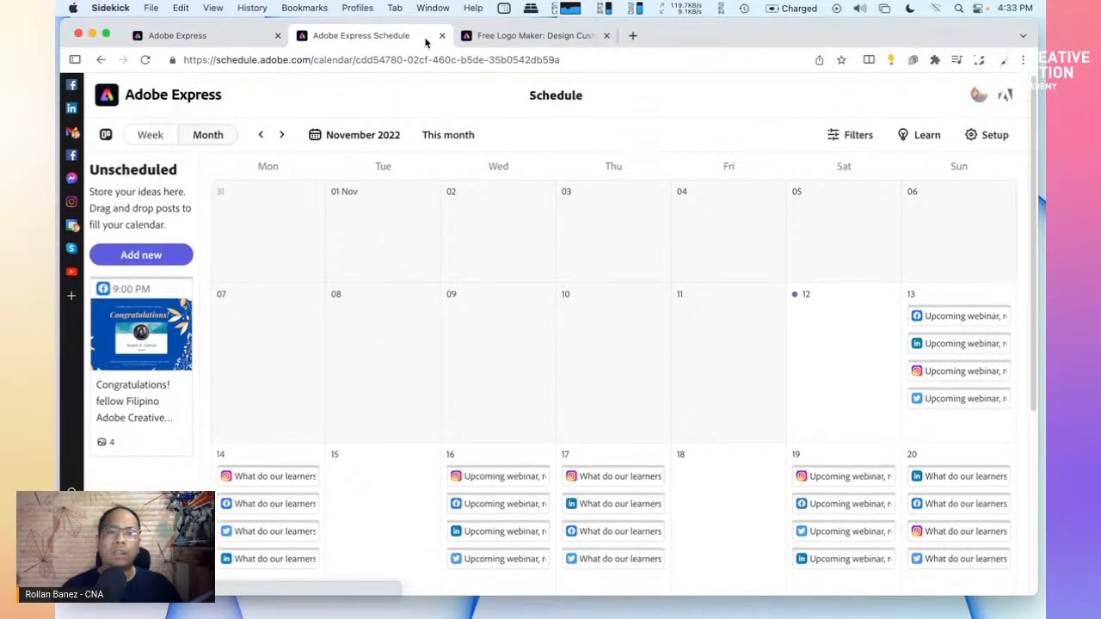
Close the Schedule and Free Logo Maker tabs, then dismiss the Download panel
{"action": "left_click", "coordinate": [442, 37]}
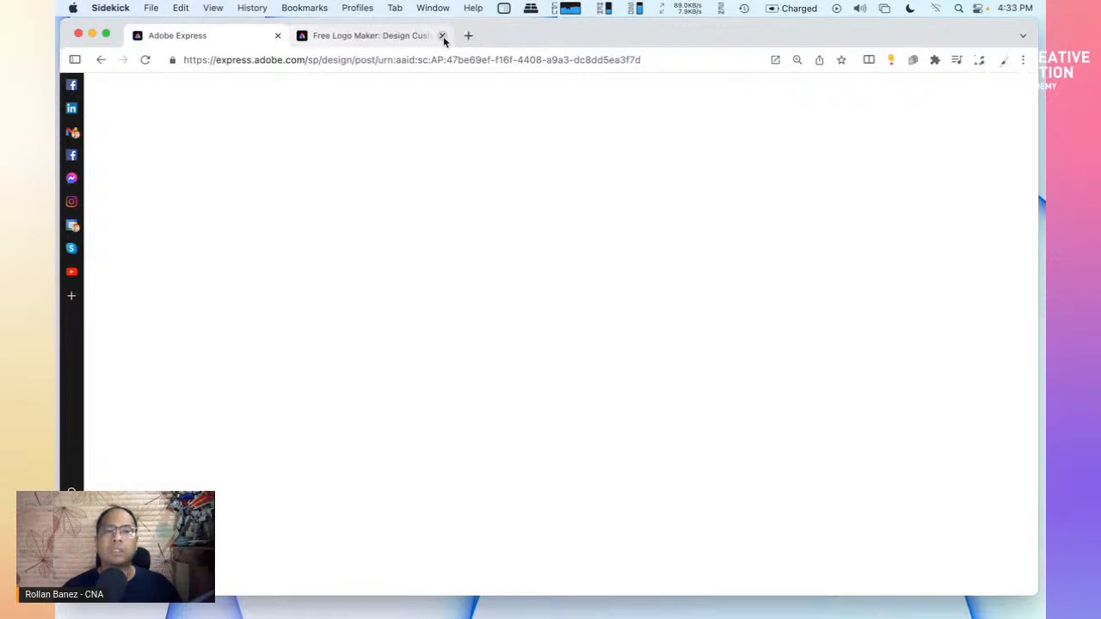
{"action": "left_click", "coordinate": [417, 39]}
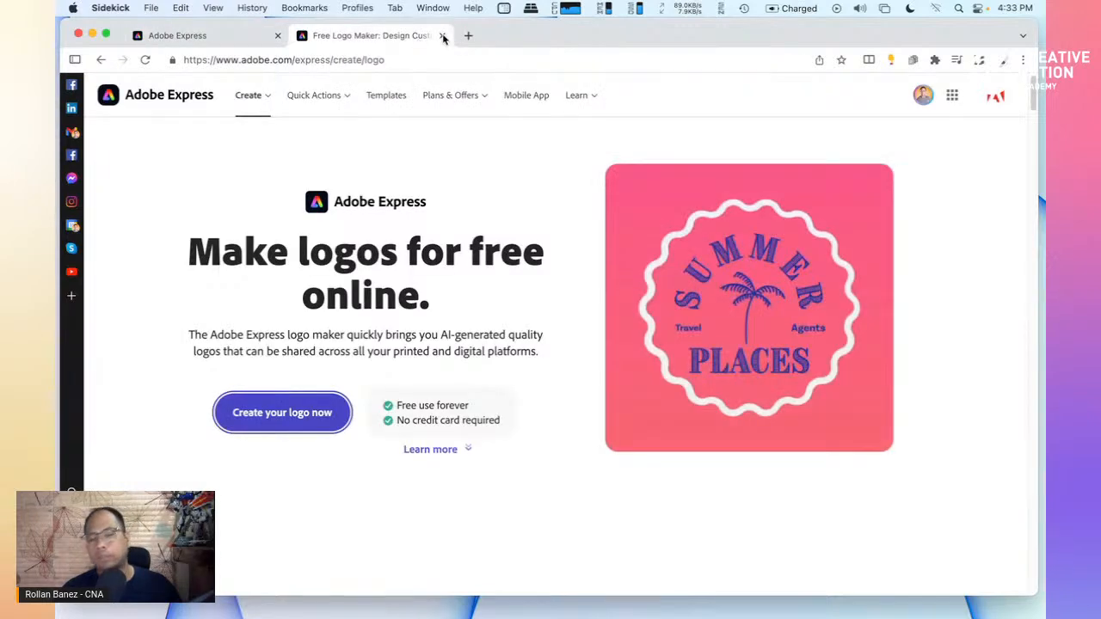
{"action": "left_click", "coordinate": [443, 37]}
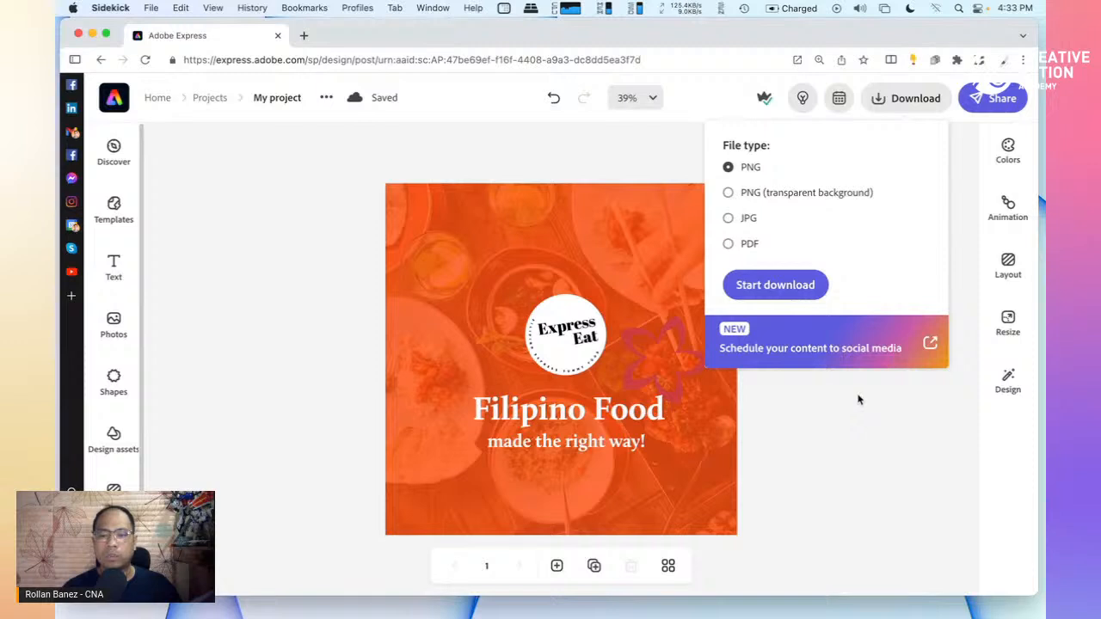
{"action": "left_click", "coordinate": [858, 398]}
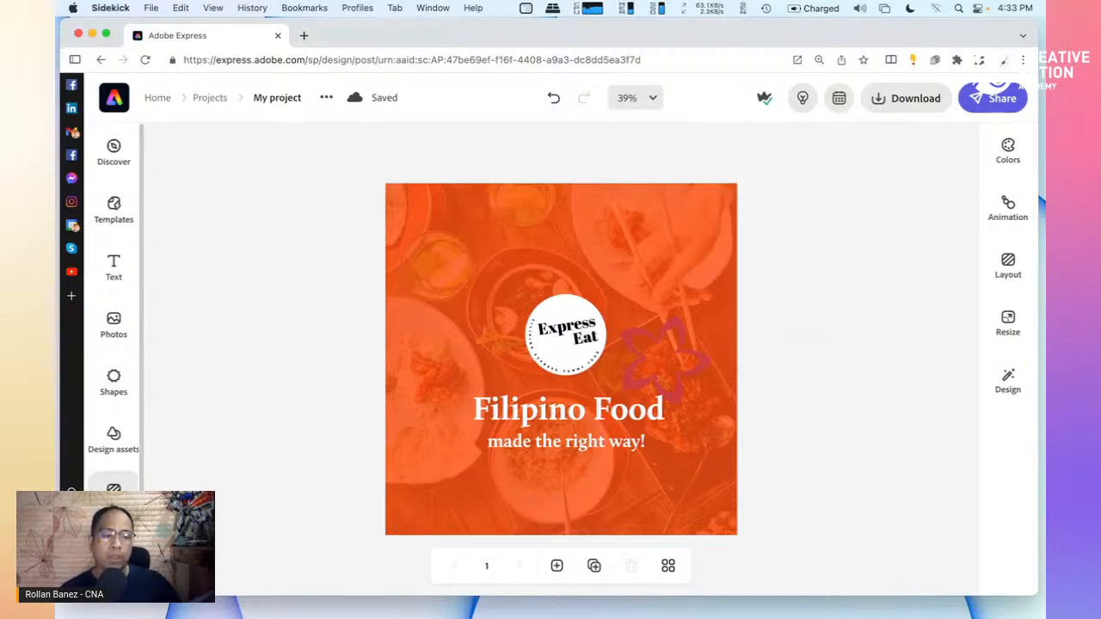
Go Home and open Brands, listing Express Eat, CNA brand and CreativiTEA
{"action": "left_click", "coordinate": [115, 100]}
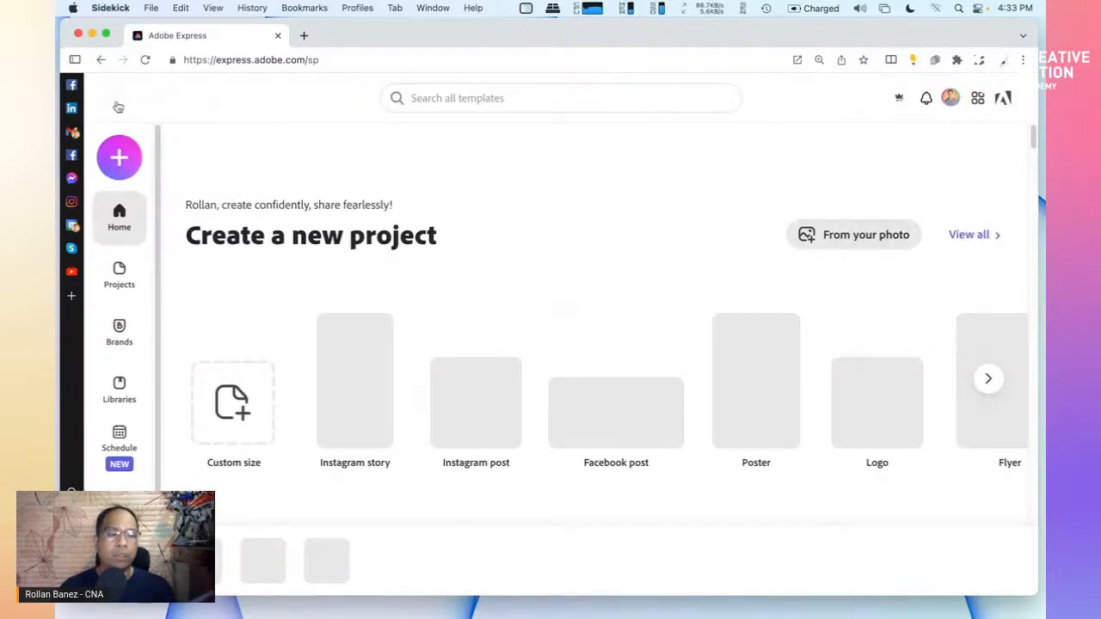
{"action": "left_click", "coordinate": [119, 331]}
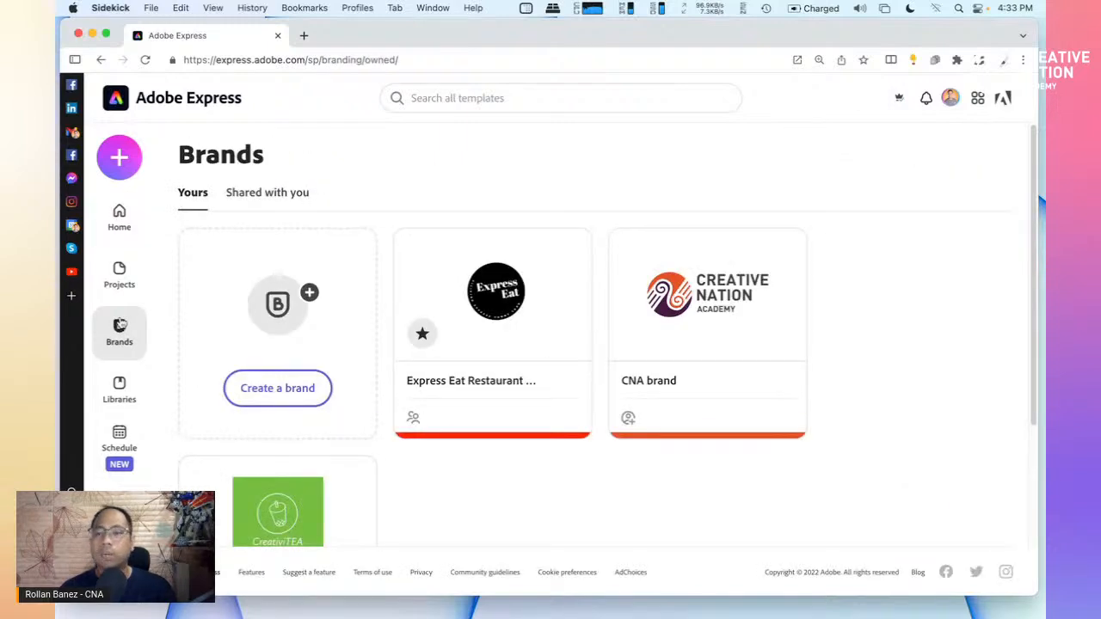
{"action": "scroll", "coordinate": [493, 432], "scroll_direction": "down", "scroll_amount": 2}
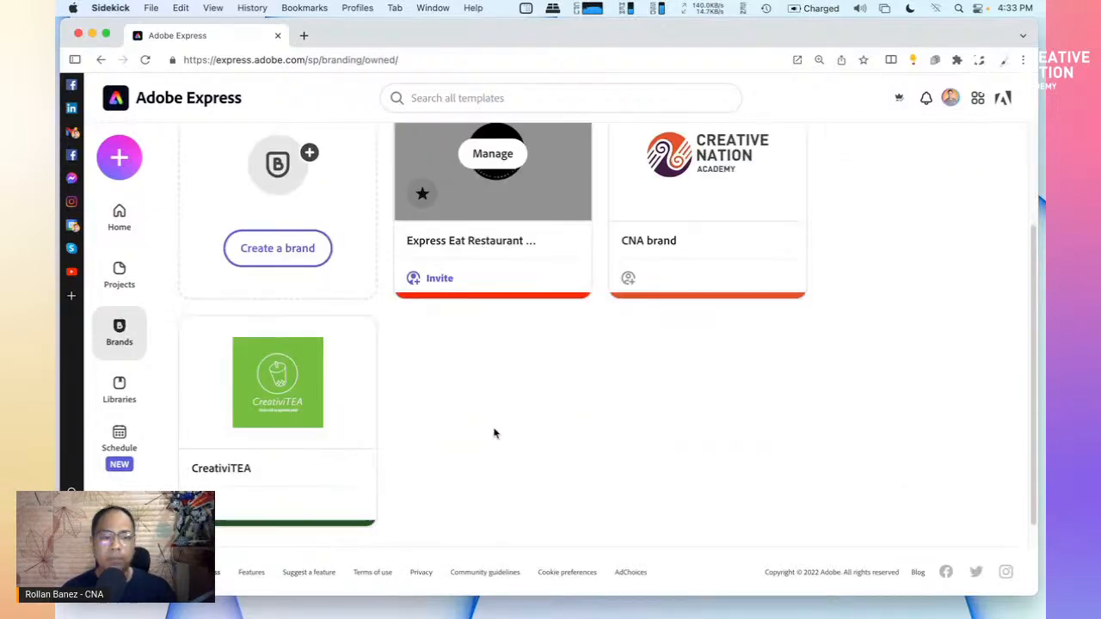
{"action": "scroll", "coordinate": [493, 432], "scroll_direction": "up", "scroll_amount": 2}
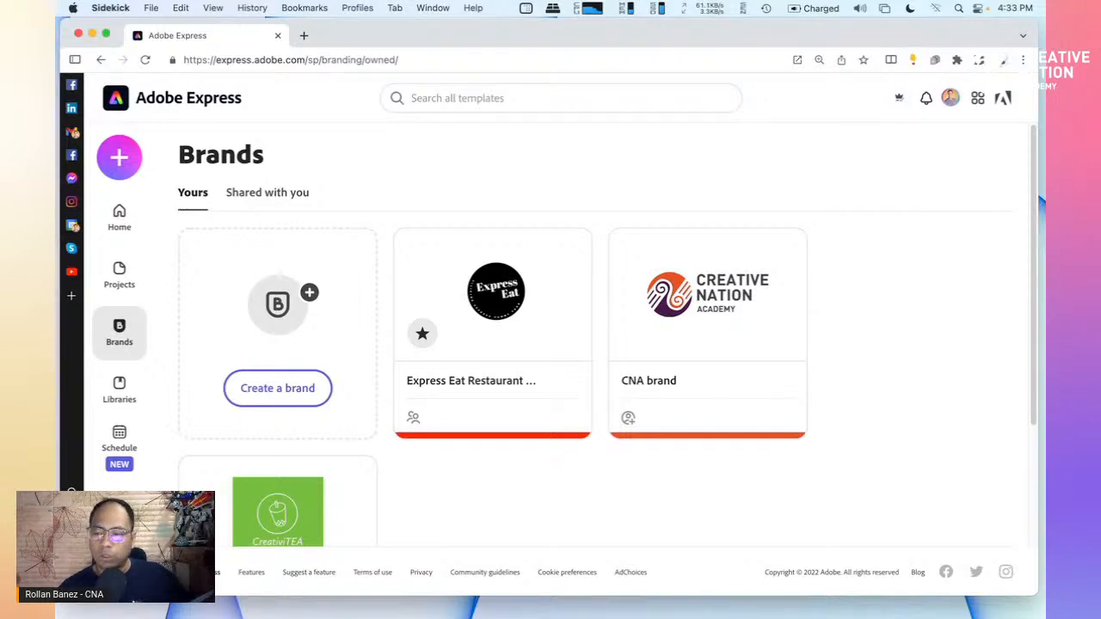
Open the Downloads > CNA Live Events November folder in a Finder window
{"action": "mouse_move", "coordinate": [586, 616]}
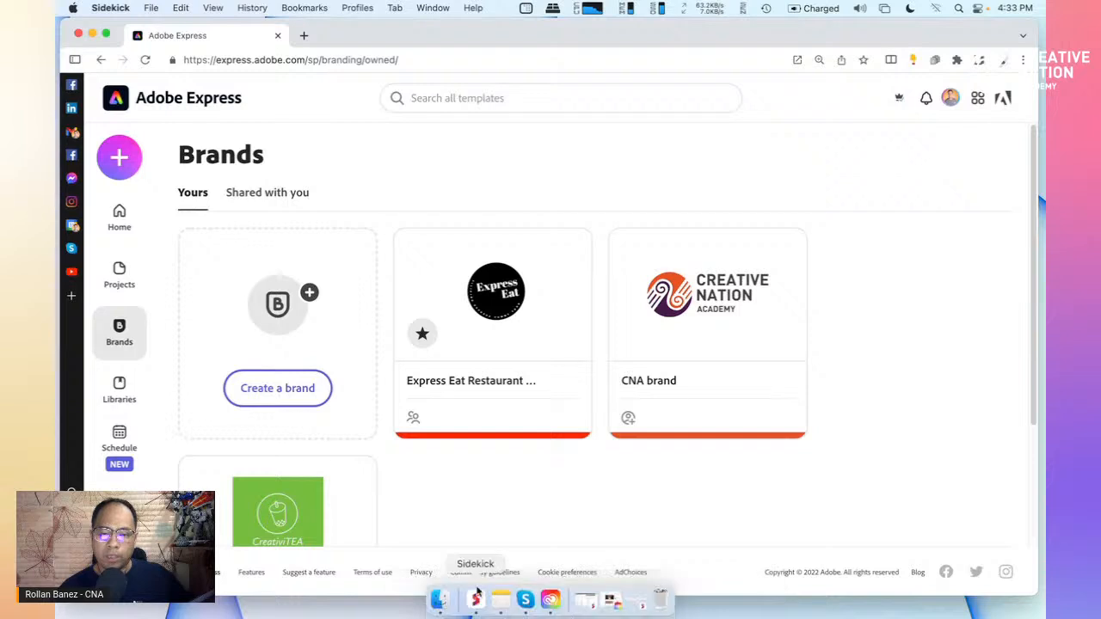
{"action": "left_click", "coordinate": [439, 599]}
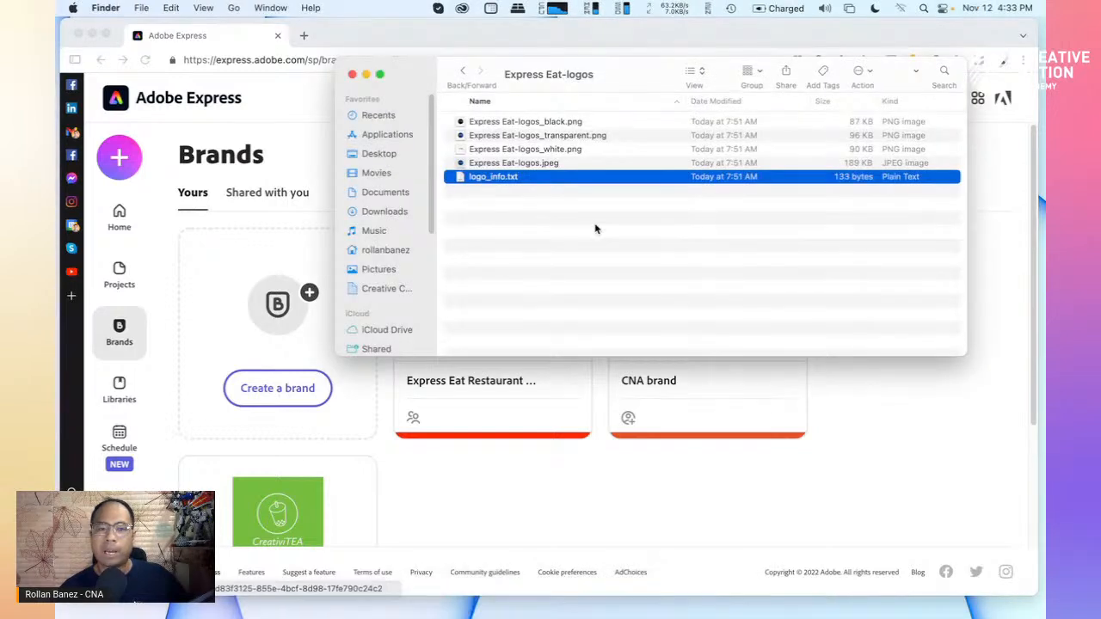
{"action": "left_click", "coordinate": [384, 212]}
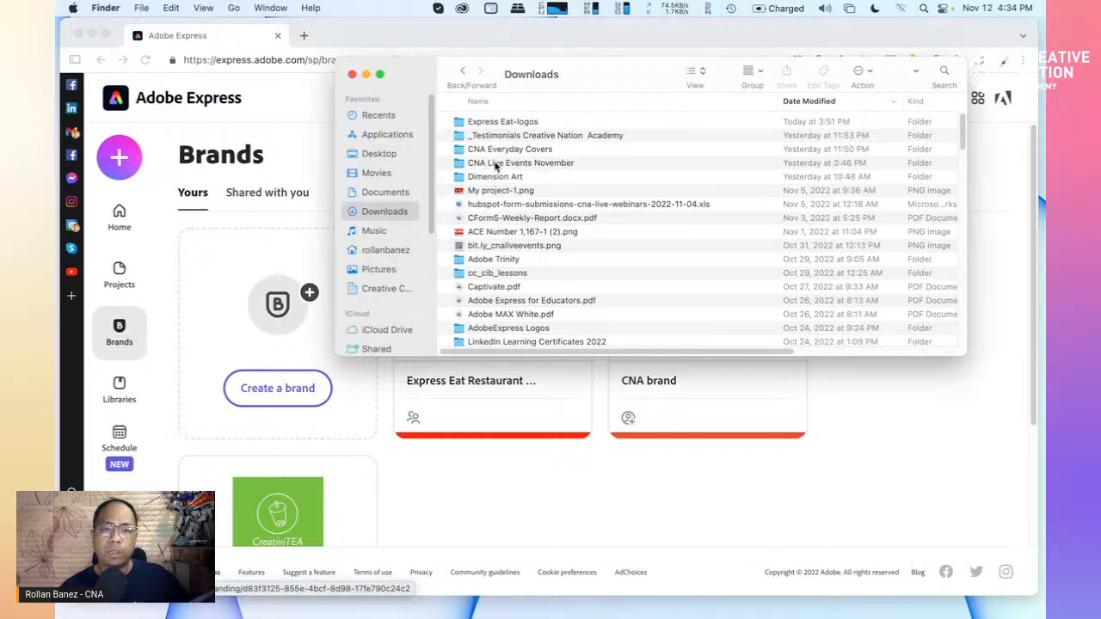
{"action": "double_click", "coordinate": [495, 163]}
{"action": "left_click_drag", "start_coordinate": [589, 84], "coordinate": [676, 81]}
Quick Look the Lightroom training poster and move the preview aside
{"action": "left_click", "coordinate": [649, 123]}
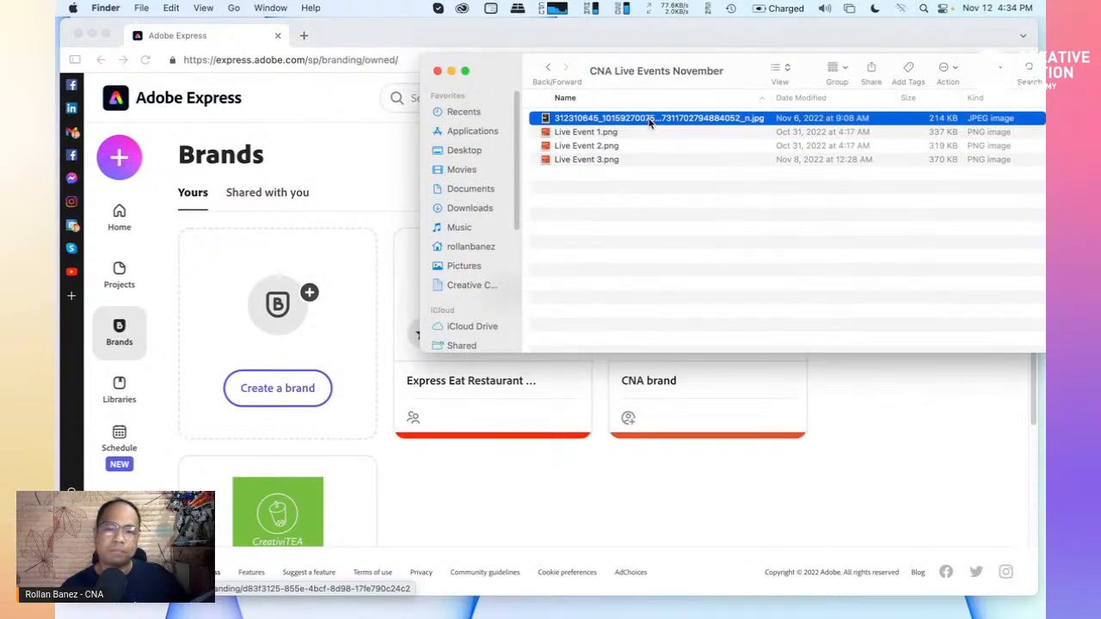
{"action": "key", "text": "space"}
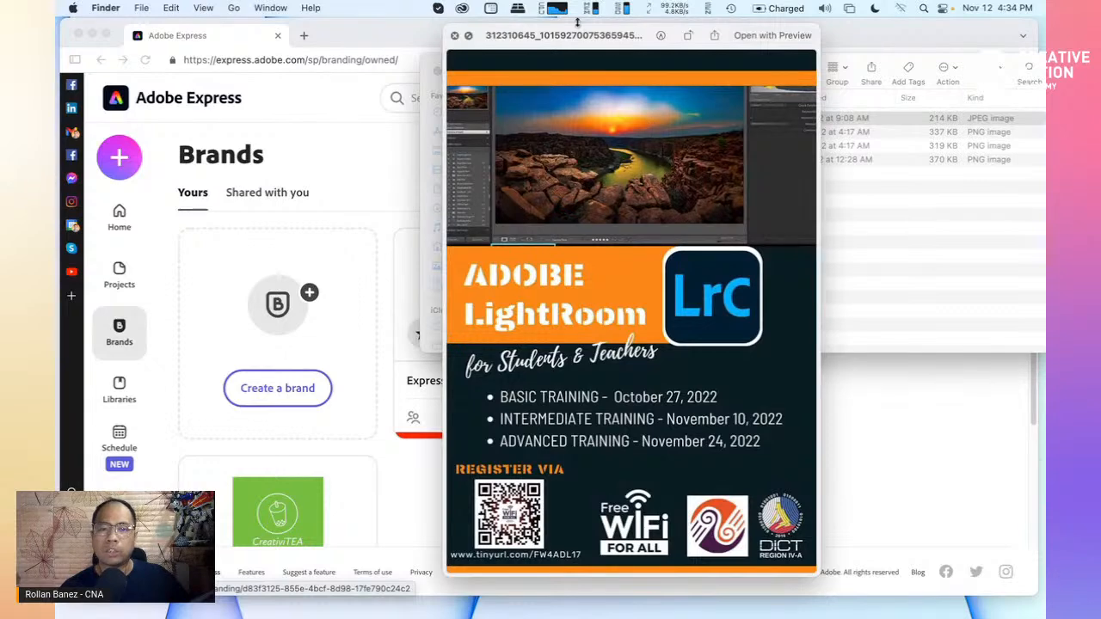
{"action": "left_click_drag", "start_coordinate": [578, 24], "coordinate": [484, 18]}
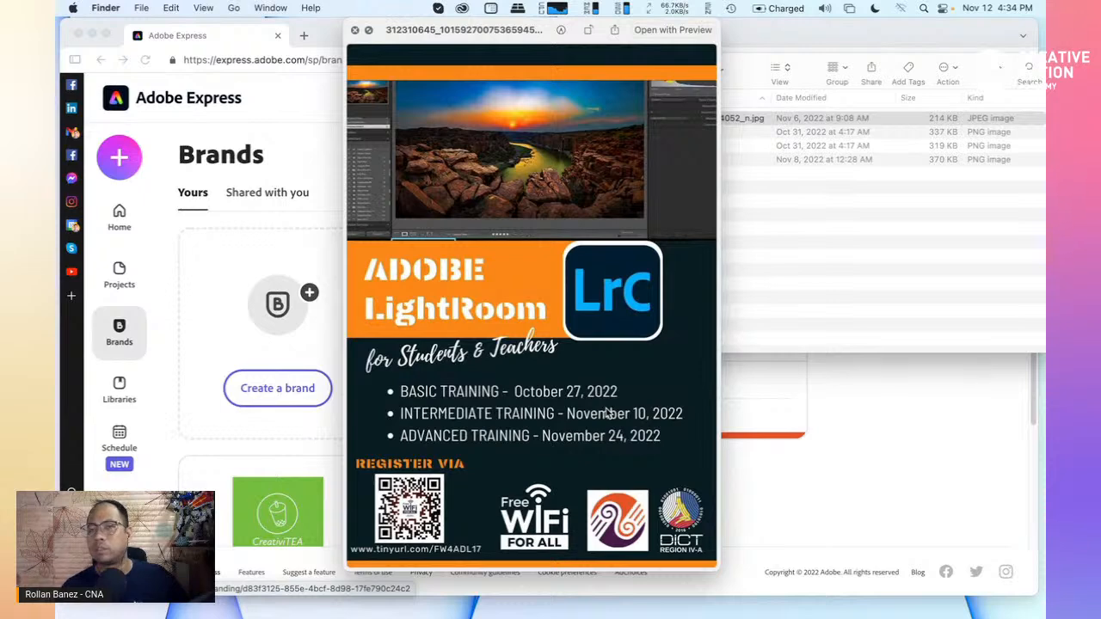
{"action": "left_click", "coordinate": [750, 165]}
{"action": "left_click_drag", "start_coordinate": [528, 31], "coordinate": [316, 29]}
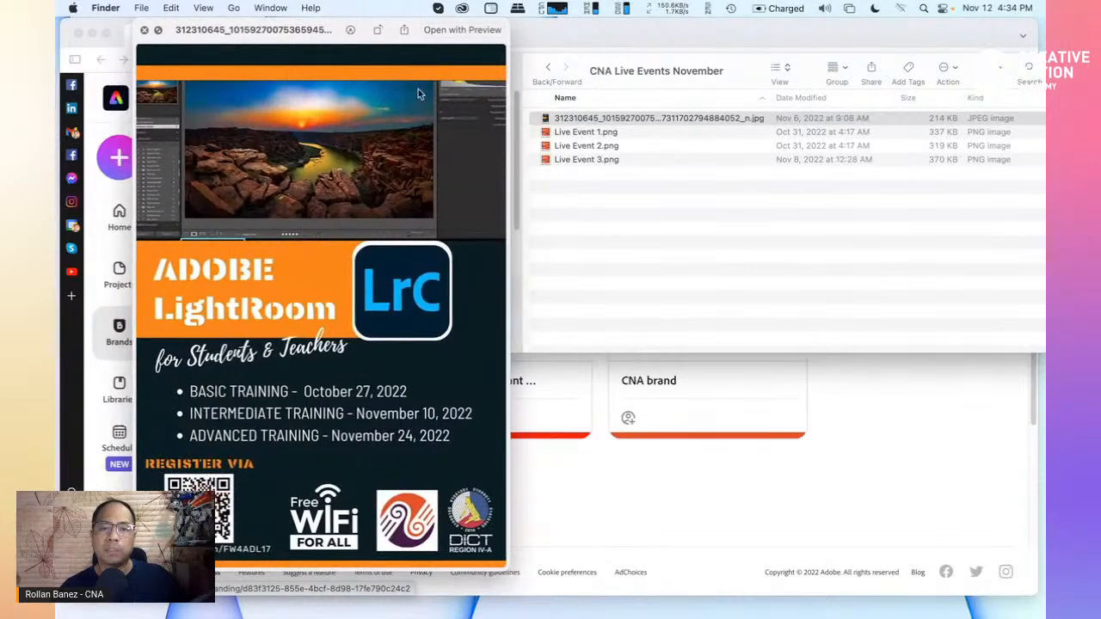
{"action": "left_click", "coordinate": [574, 124]}
Preview Live Event 1, 2 and 3, then open Live Event 3's bit.ly registration link
{"action": "left_click", "coordinate": [569, 135]}
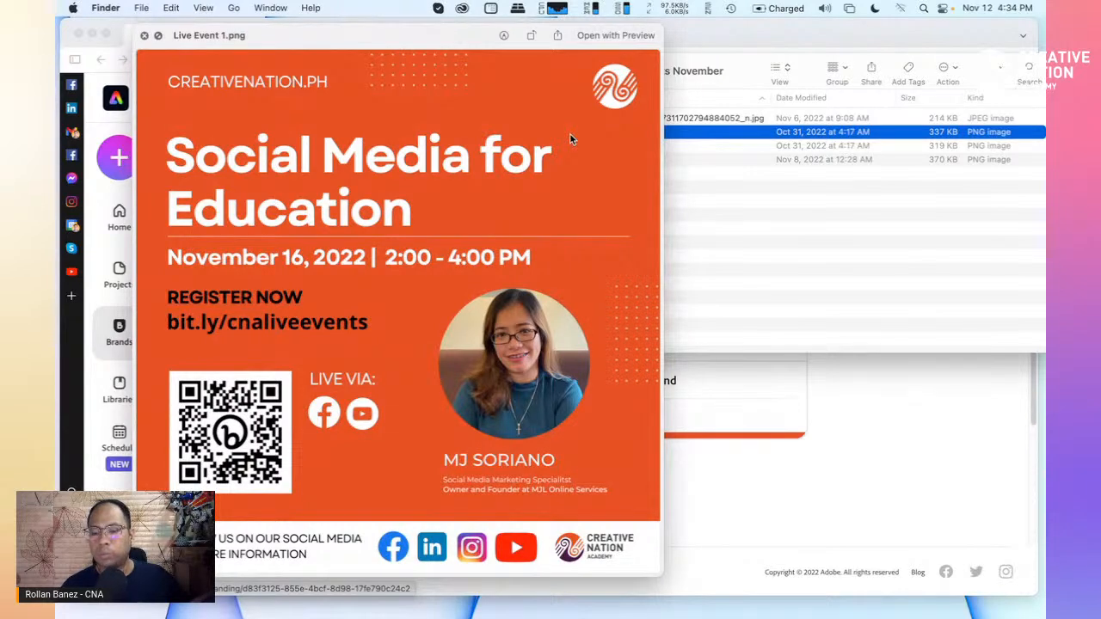
{"action": "key", "text": "Down"}
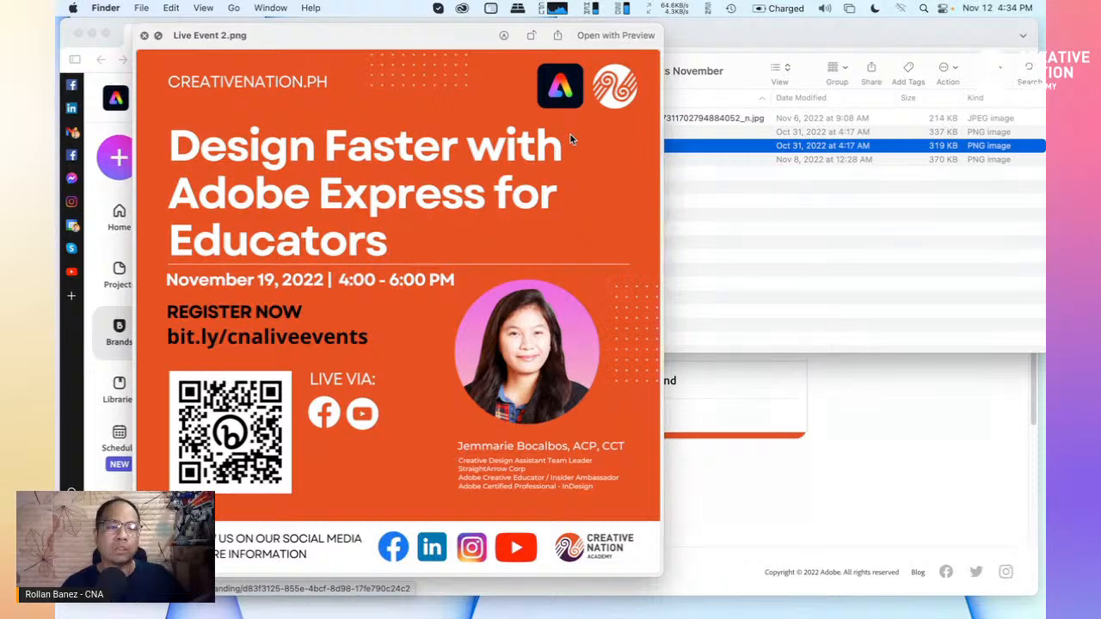
{"action": "key", "text": "Down"}
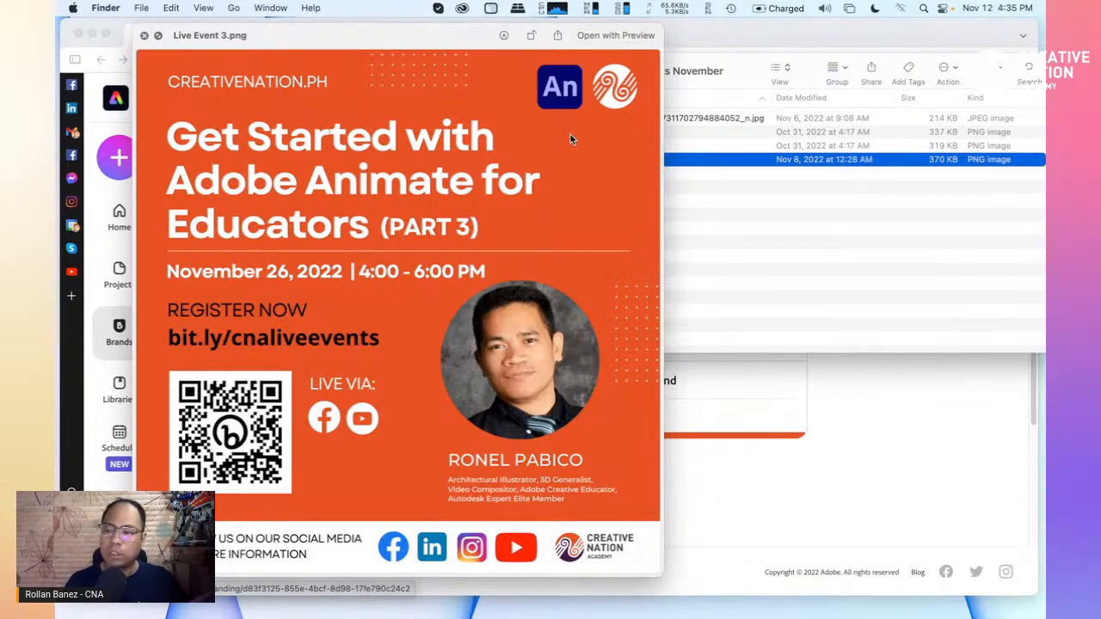
{"action": "left_click", "coordinate": [382, 343]}
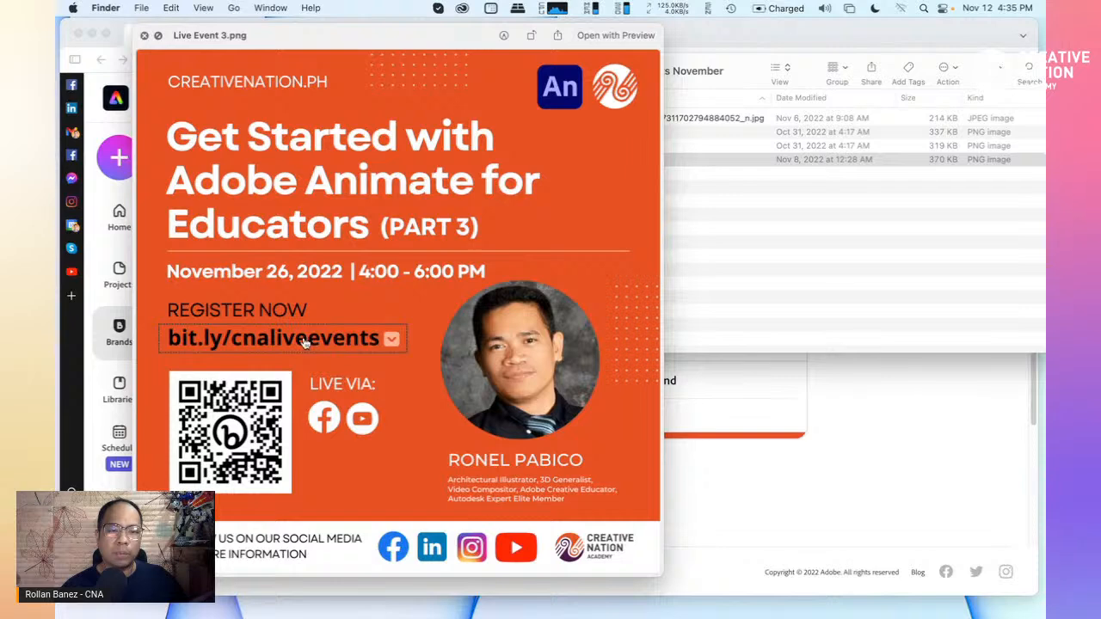
{"action": "left_click", "coordinate": [384, 343]}
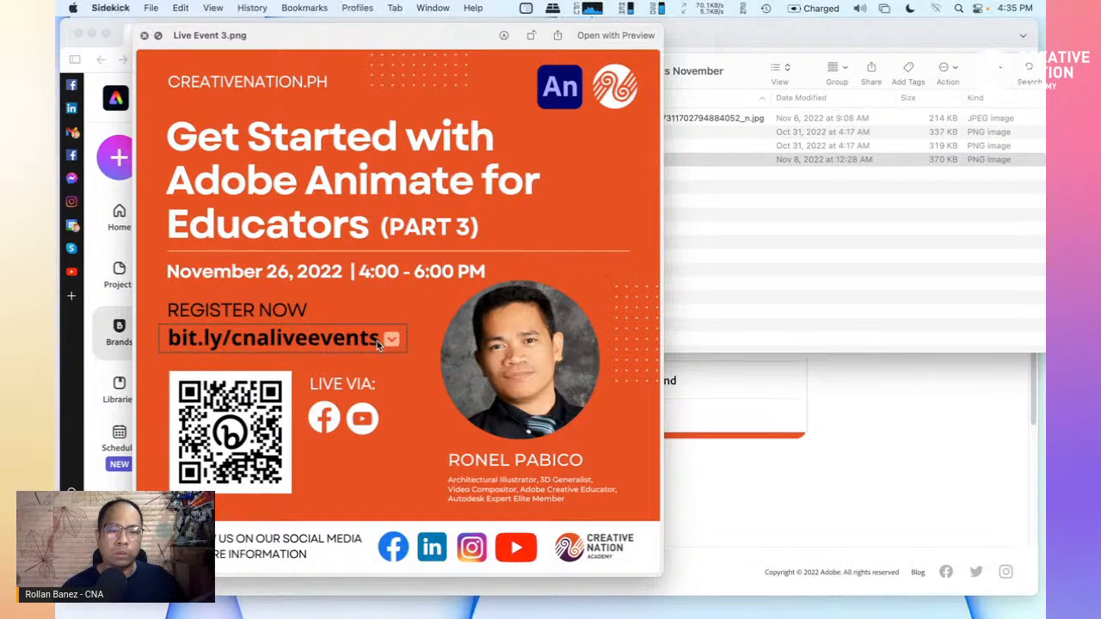
{"action": "left_click", "coordinate": [361, 53]}
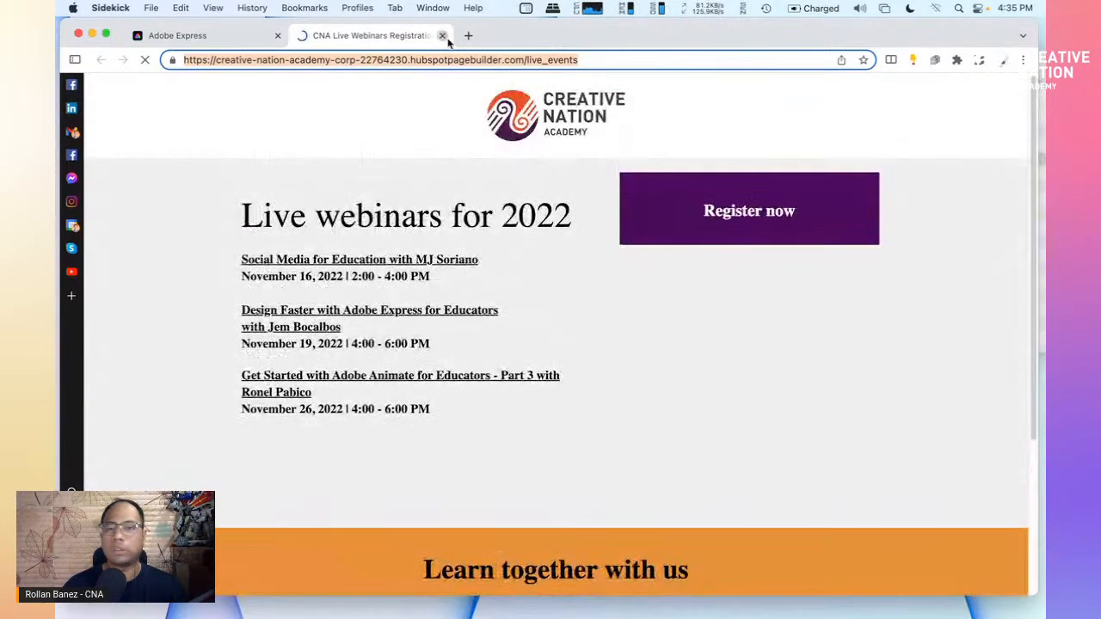
Close the CNA webinar registration tab, the Chrome window and the poster preview
{"action": "left_click", "coordinate": [442, 36]}
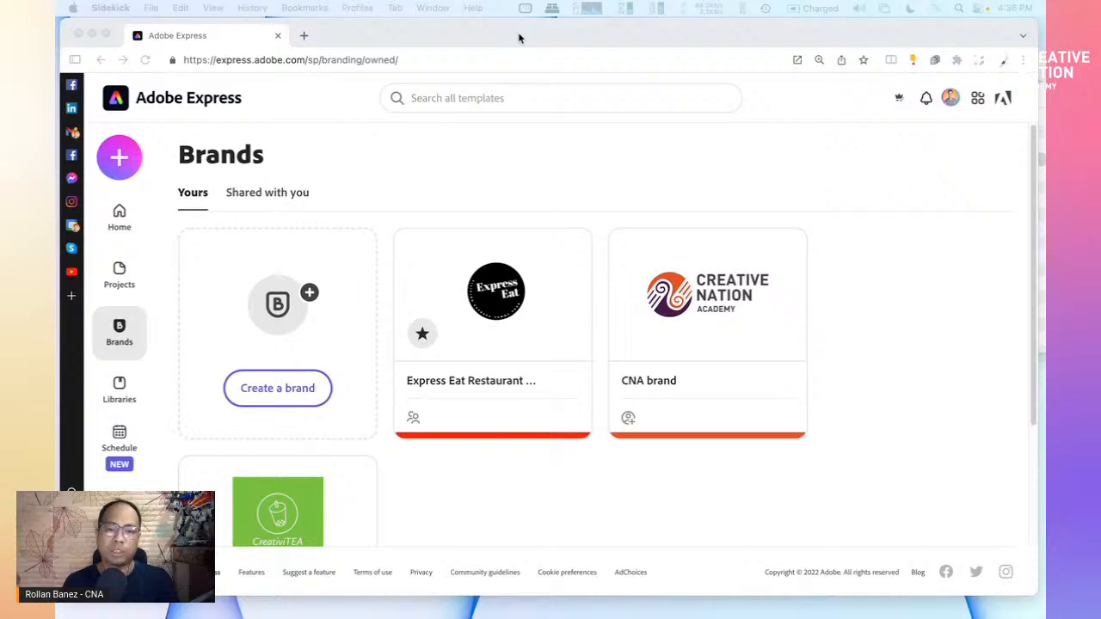
{"action": "left_click", "coordinate": [92, 35]}
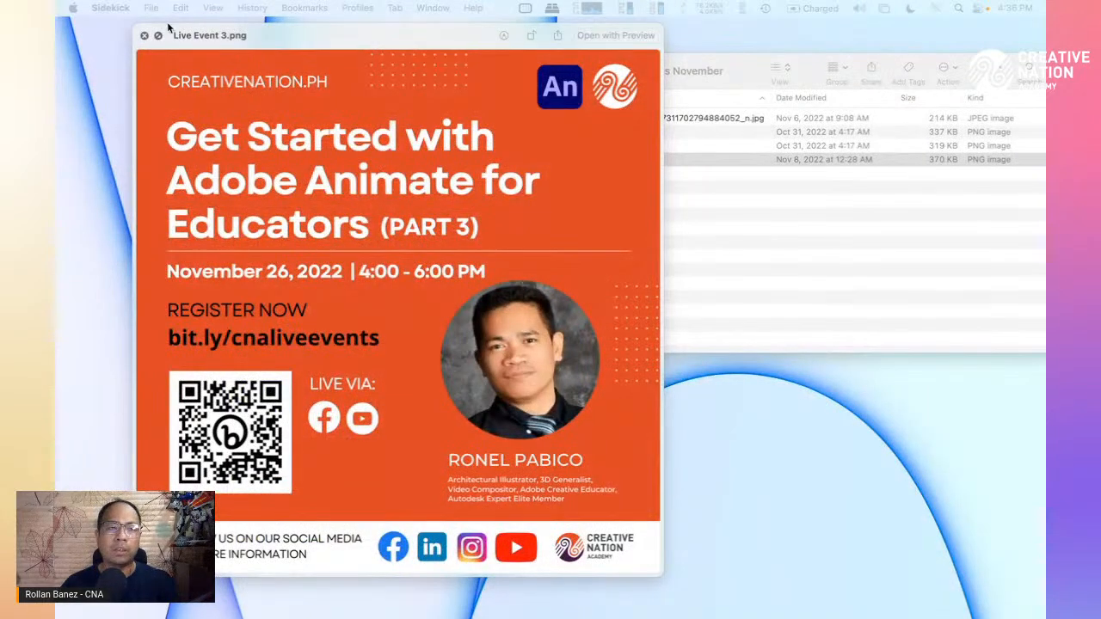
{"action": "left_click", "coordinate": [145, 36]}
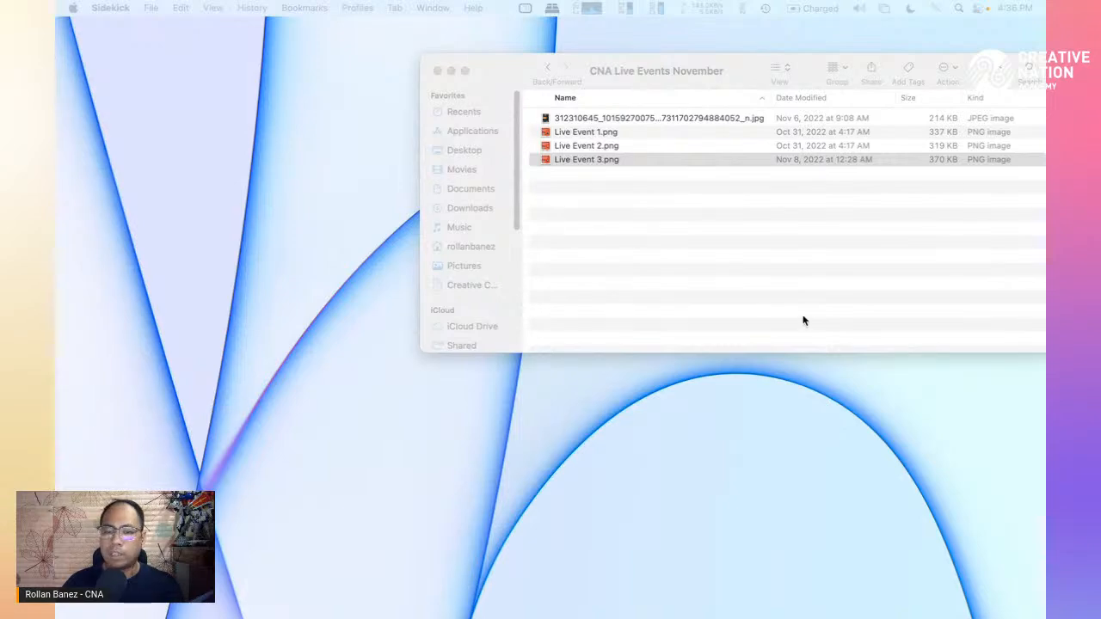